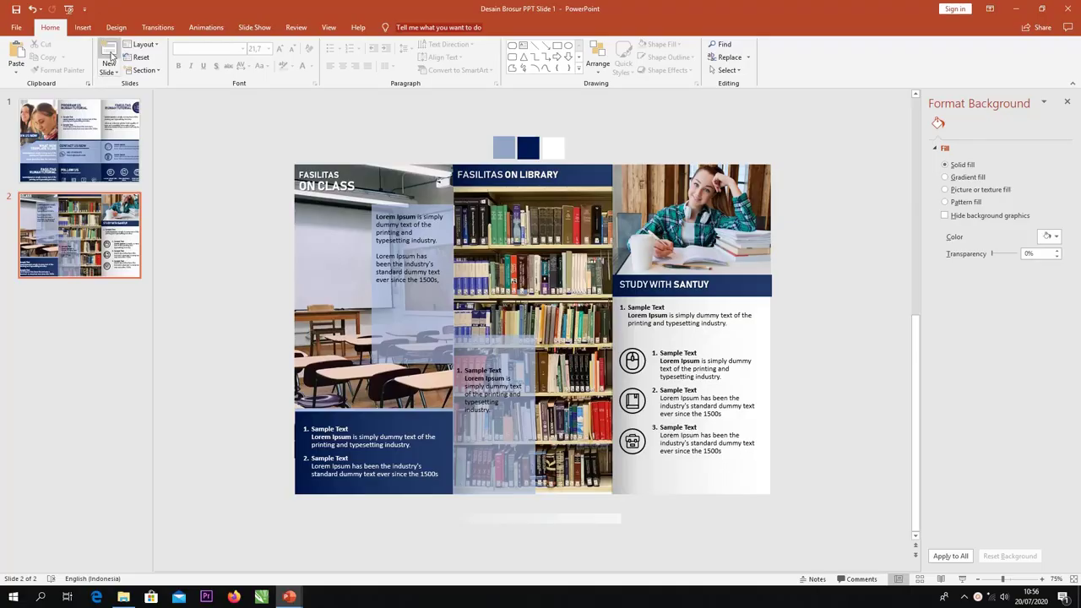
- Add a new third slide with title and content placeholders after slide 2
{"action": "left_click", "coordinate": [110, 54]}
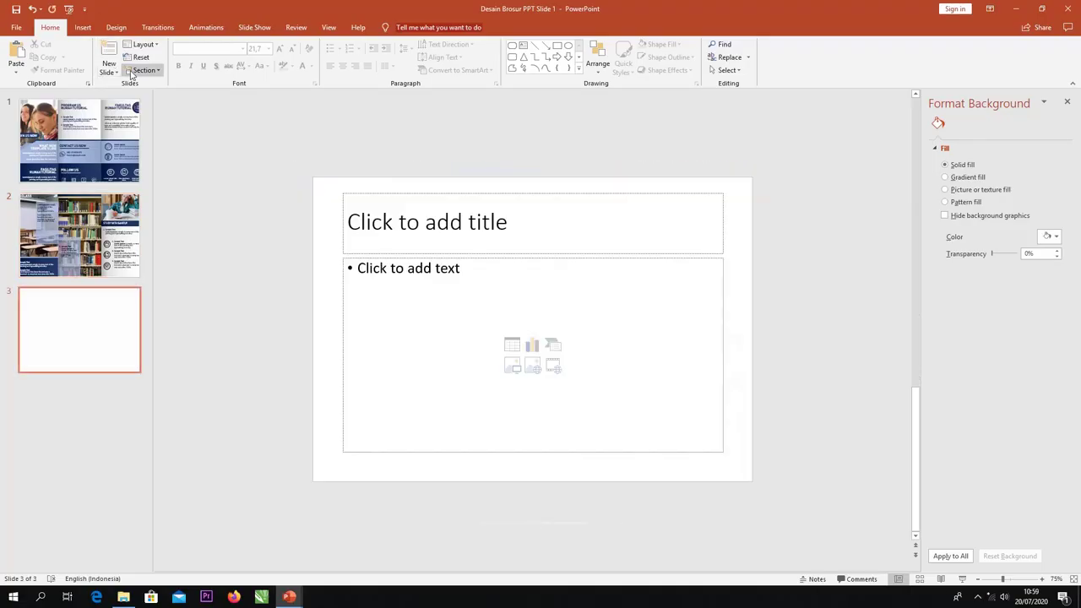
- Delete the title and content placeholders from slide 3
{"action": "left_click", "coordinate": [386, 193]}
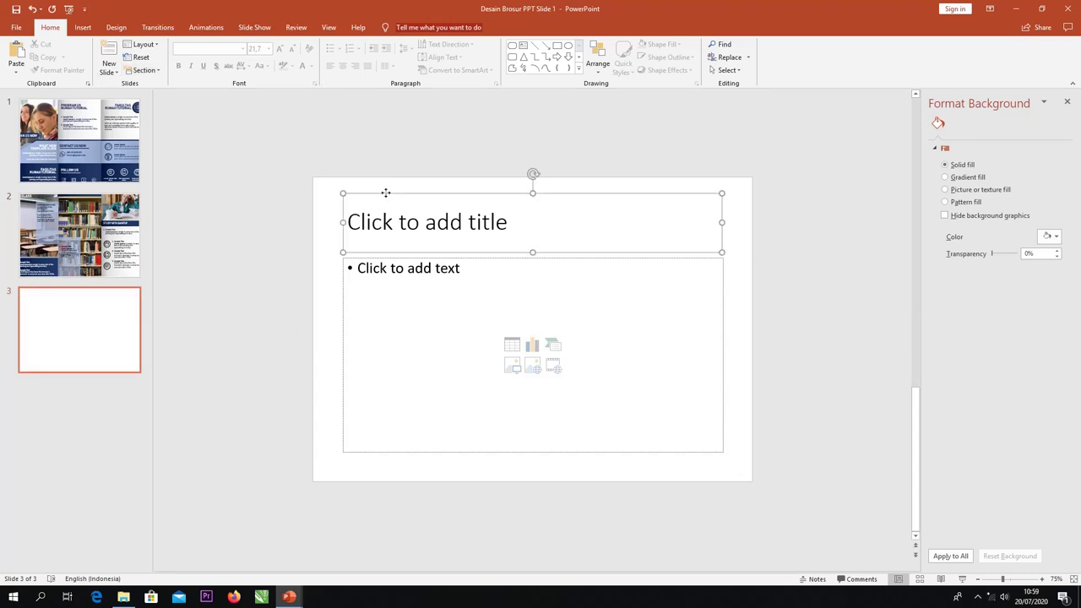
{"action": "left_click", "coordinate": [411, 259], "text": "shift"}
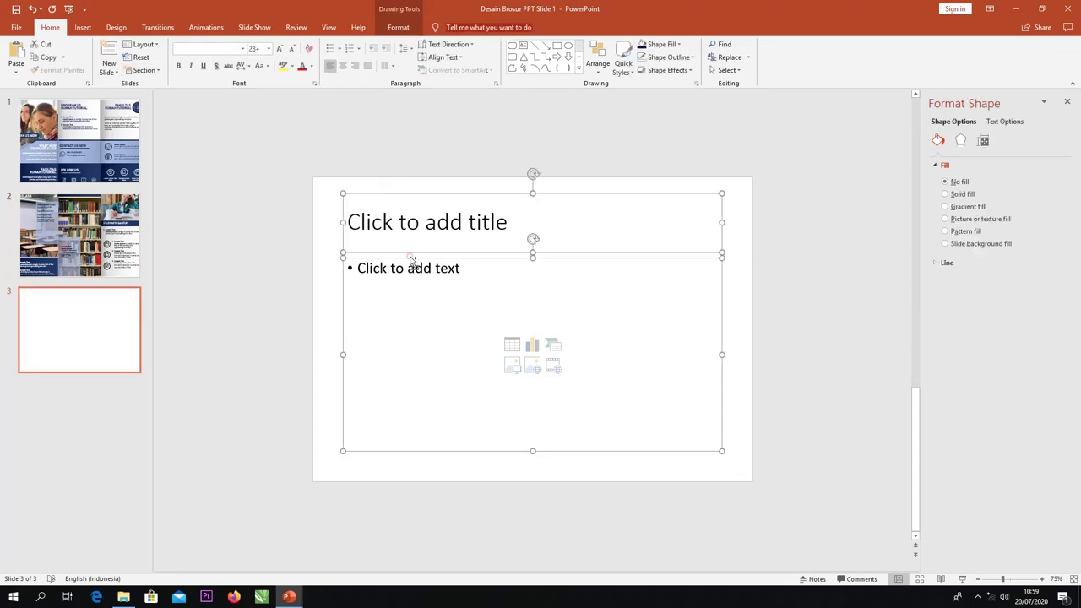
{"action": "key", "text": "Delete"}
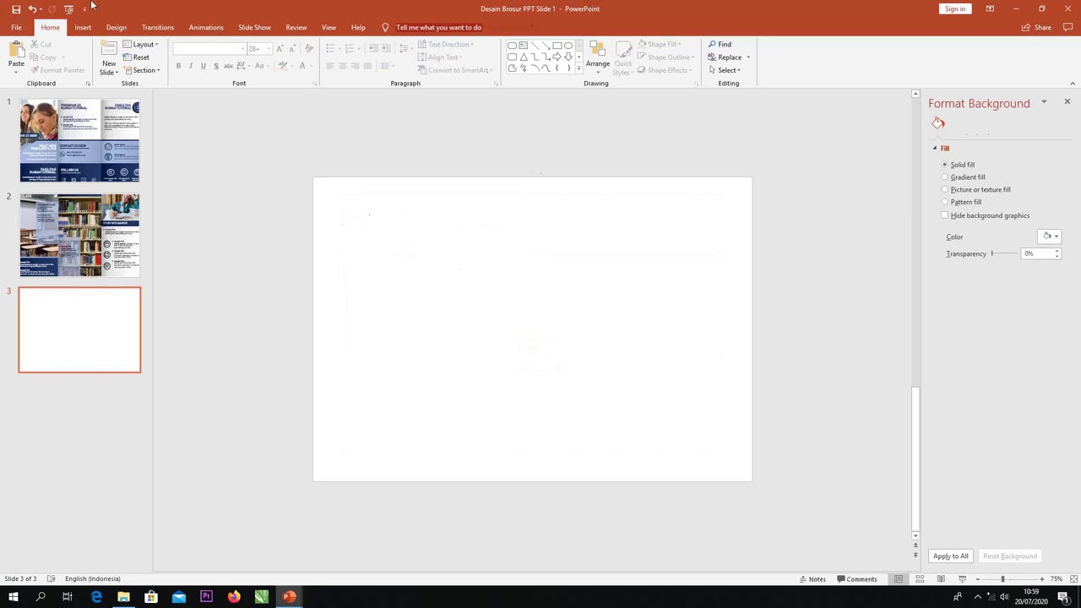
- Set the slide size to A4 Paper (210x297 mm) in landscape
{"action": "left_click", "coordinate": [116, 27]}
{"action": "left_click", "coordinate": [841, 59]}
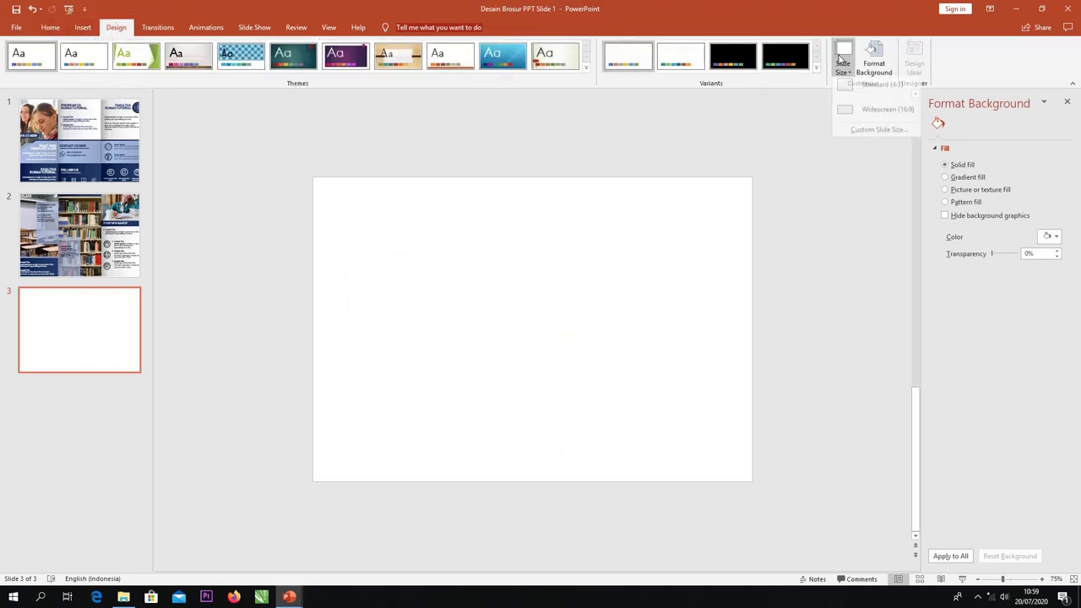
{"action": "left_click", "coordinate": [875, 133]}
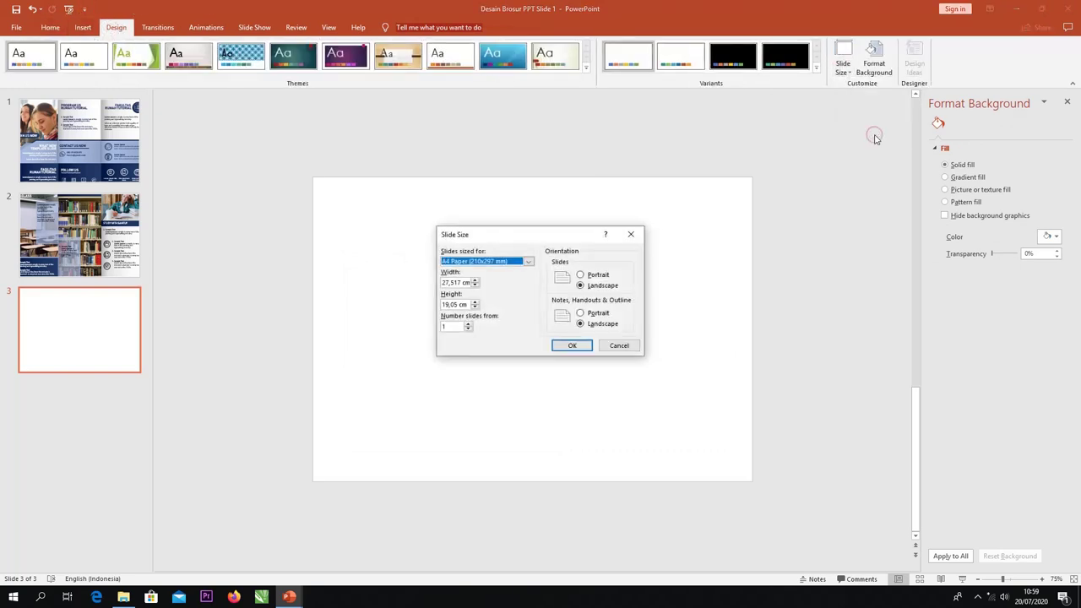
{"action": "left_click", "coordinate": [527, 263]}
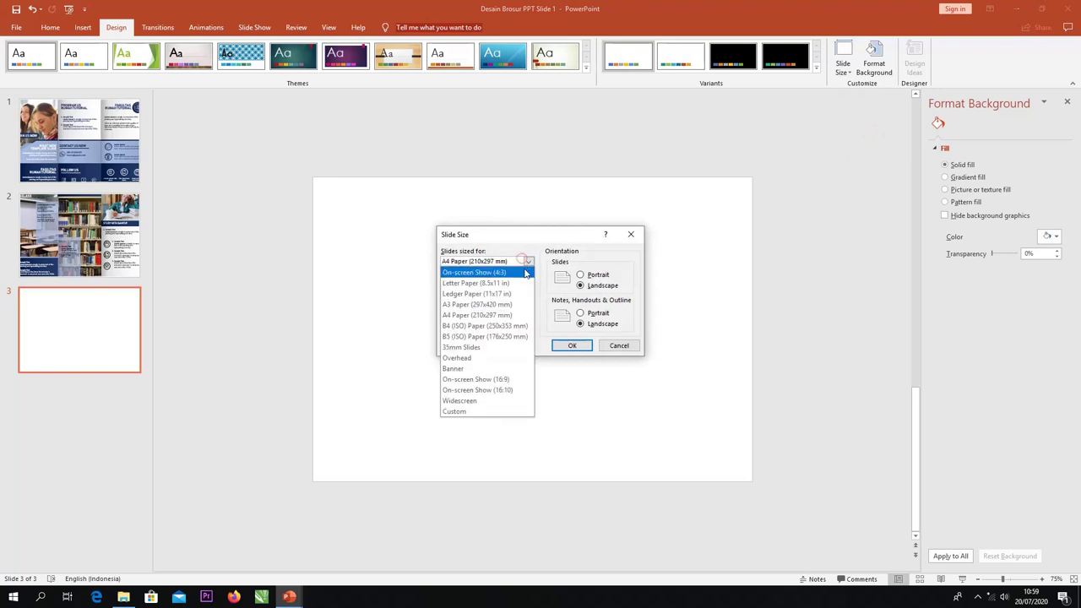
{"action": "left_click", "coordinate": [507, 313]}
{"action": "left_click", "coordinate": [570, 344]}
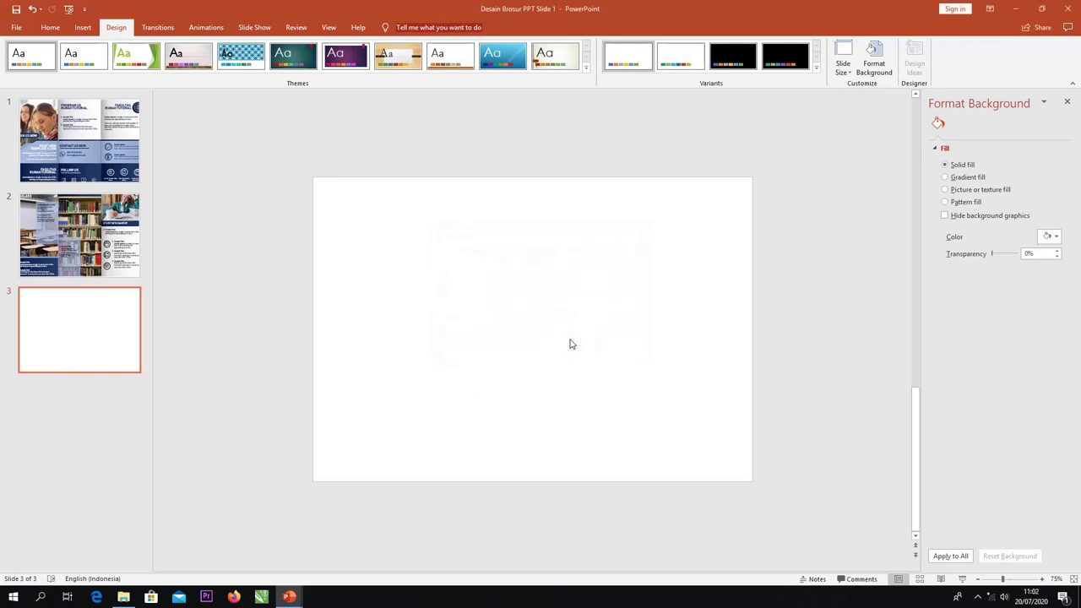
{"action": "left_click", "coordinate": [82, 27]}
- Draw a full-height vertical line, copy it, and distribute all four lines evenly into three columns
{"action": "left_click", "coordinate": [205, 56]}
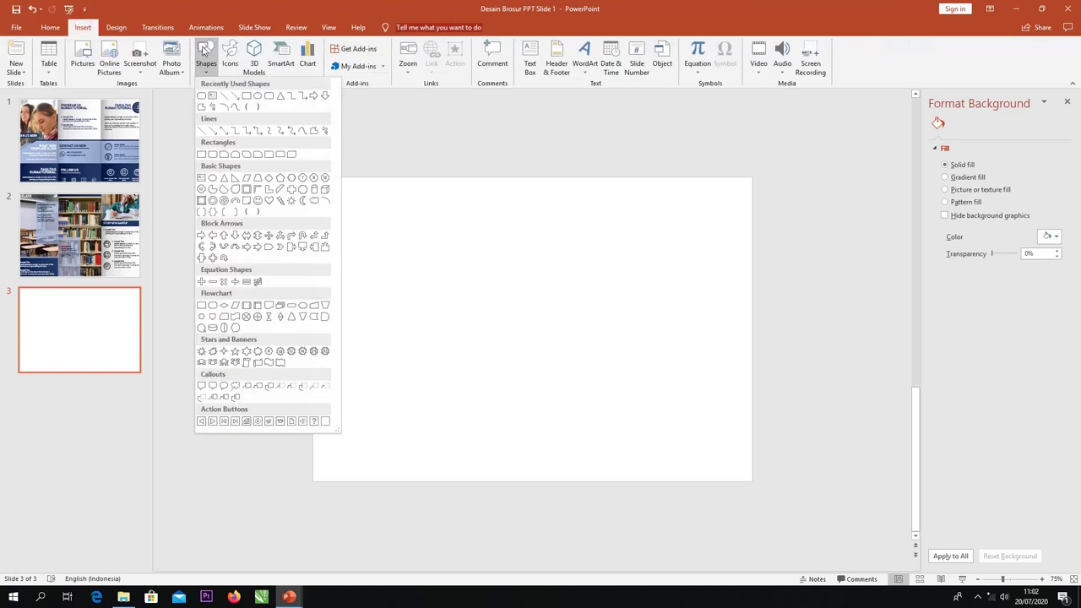
{"action": "left_click", "coordinate": [223, 96]}
{"action": "left_click_drag", "start_coordinate": [310, 153], "coordinate": [316, 521]}
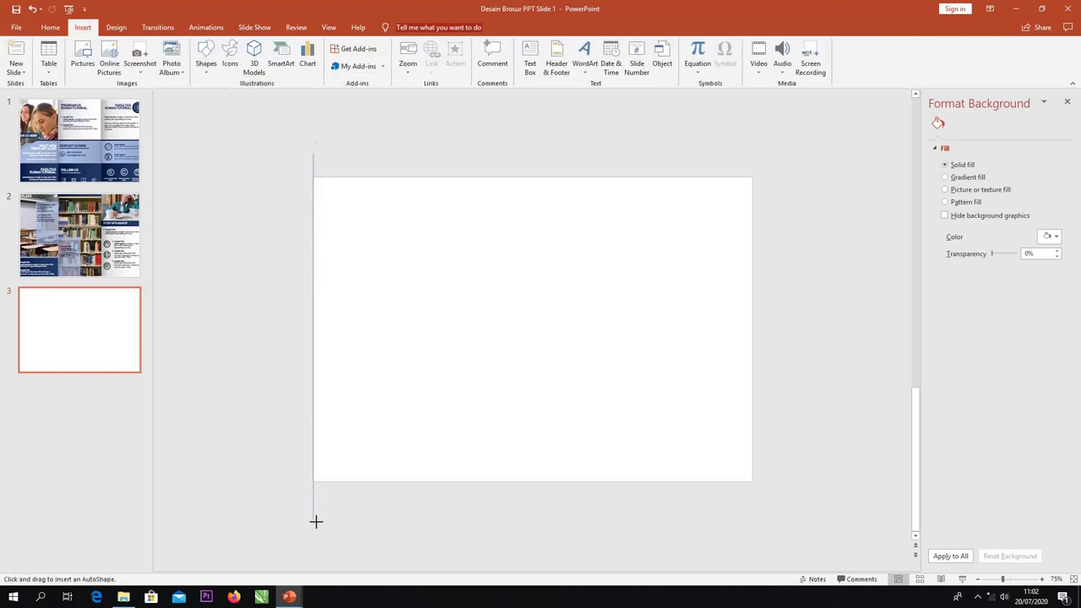
{"action": "left_click_drag", "start_coordinate": [314, 206], "coordinate": [320, 212]}
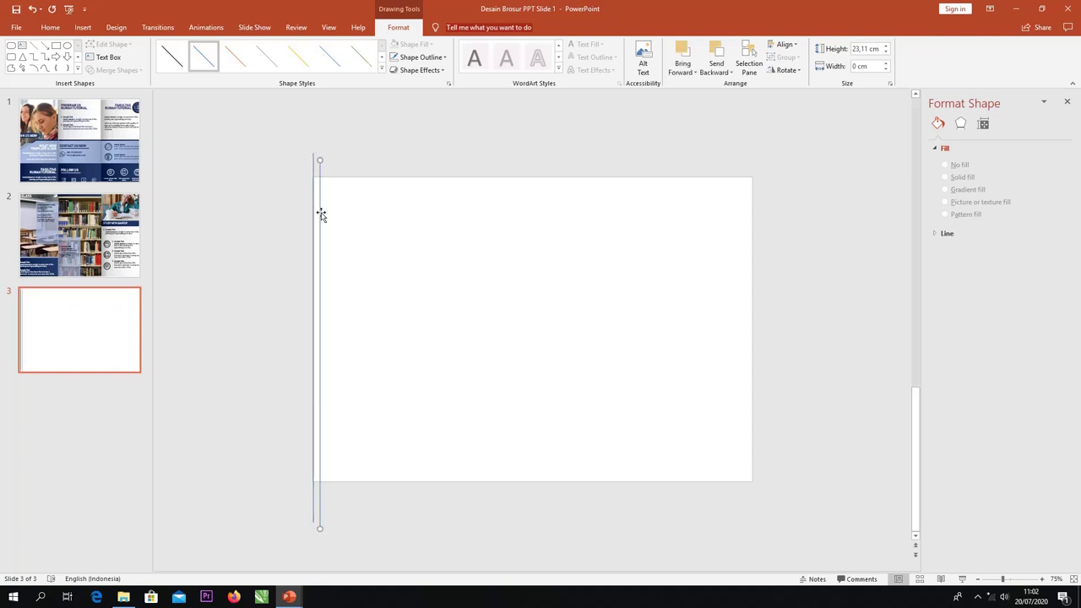
{"action": "mouse_move", "coordinate": [319, 167]}
{"action": "left_mouse_down"}
{"action": "mouse_move", "coordinate": [750, 156]}
{"action": "mouse_move", "coordinate": [421, 147]}
{"action": "left_mouse_up"}
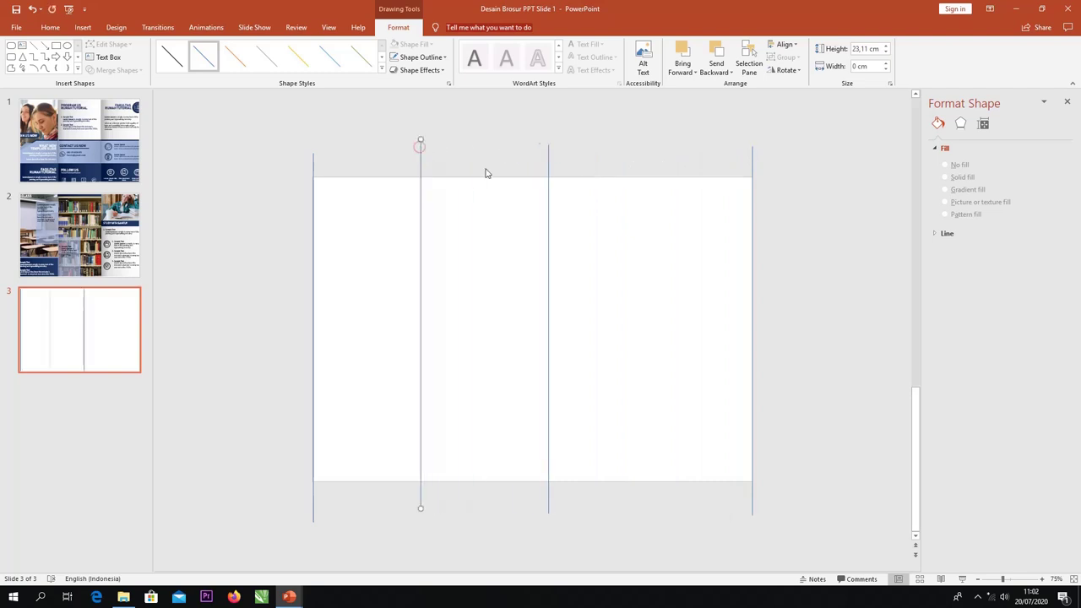
{"action": "left_click_drag", "start_coordinate": [281, 133], "coordinate": [804, 550]}
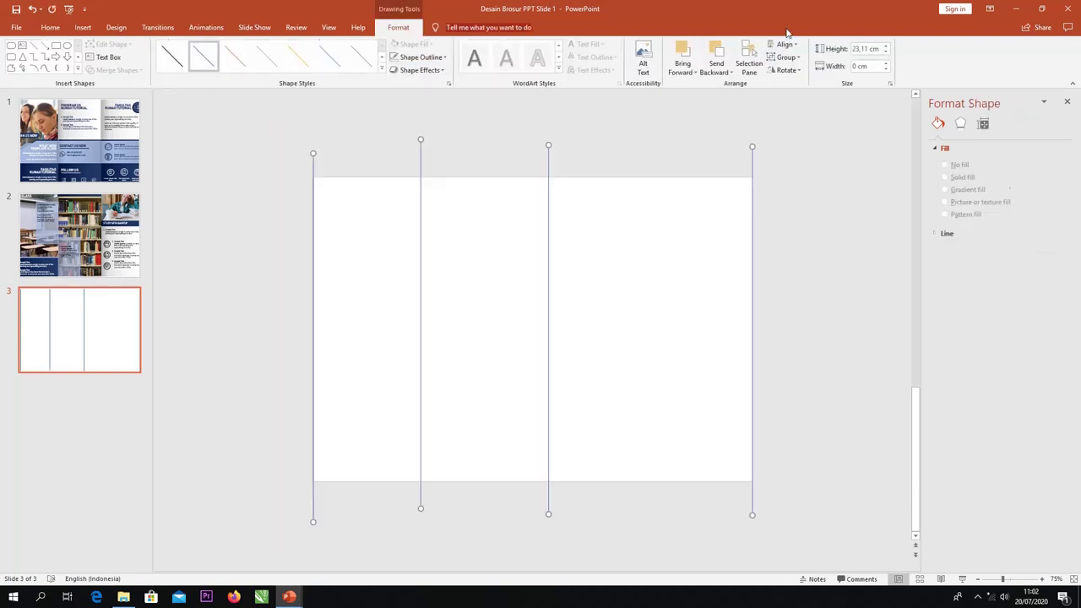
{"action": "left_click", "coordinate": [783, 44]}
{"action": "left_click", "coordinate": [823, 144]}
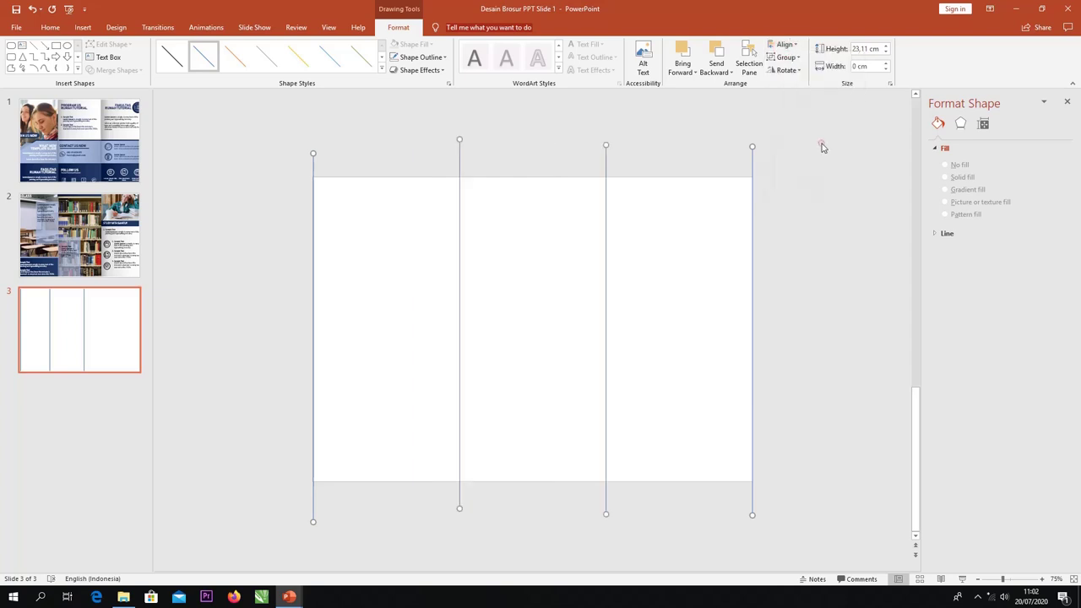
{"action": "left_click", "coordinate": [817, 252]}
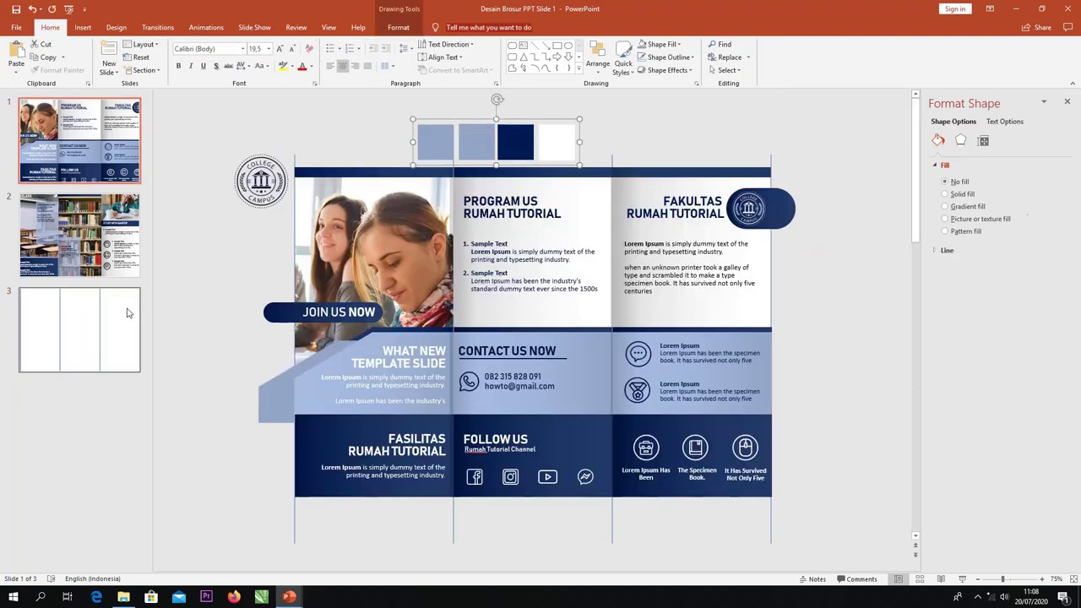
- Paste the colour swatches onto slide 3 and place them at the top centre
{"action": "left_click", "coordinate": [125, 311]}
{"action": "key", "text": "ctrl+v"}
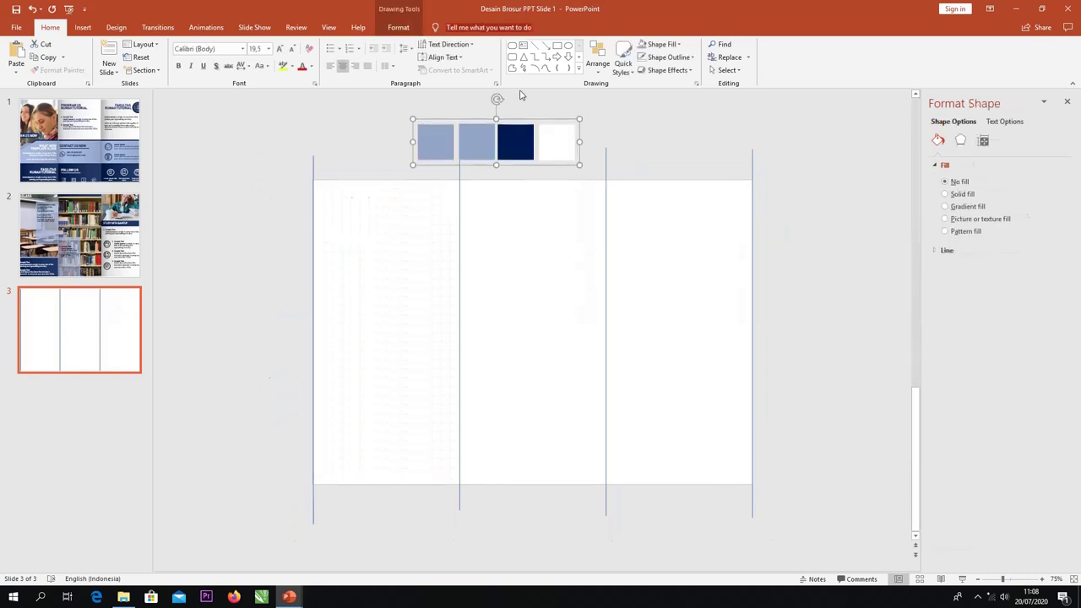
{"action": "left_click_drag", "start_coordinate": [496, 131], "coordinate": [543, 133]}
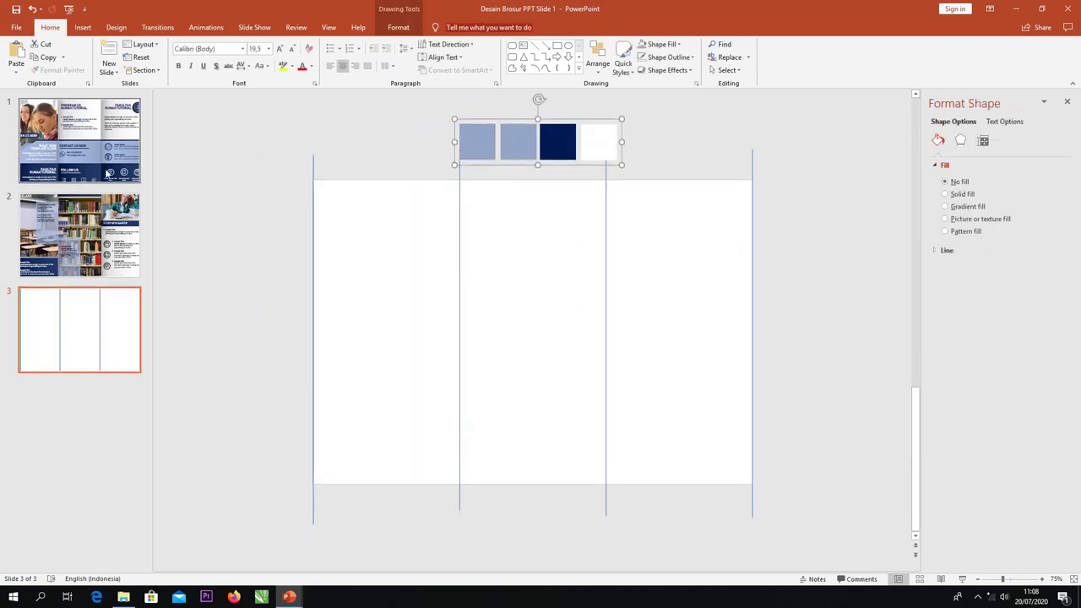
- Draw a rectangle at the bottom of the first column, filled navy from the swatch, with no outline
{"action": "left_click", "coordinate": [82, 27]}
{"action": "left_click", "coordinate": [203, 60]}
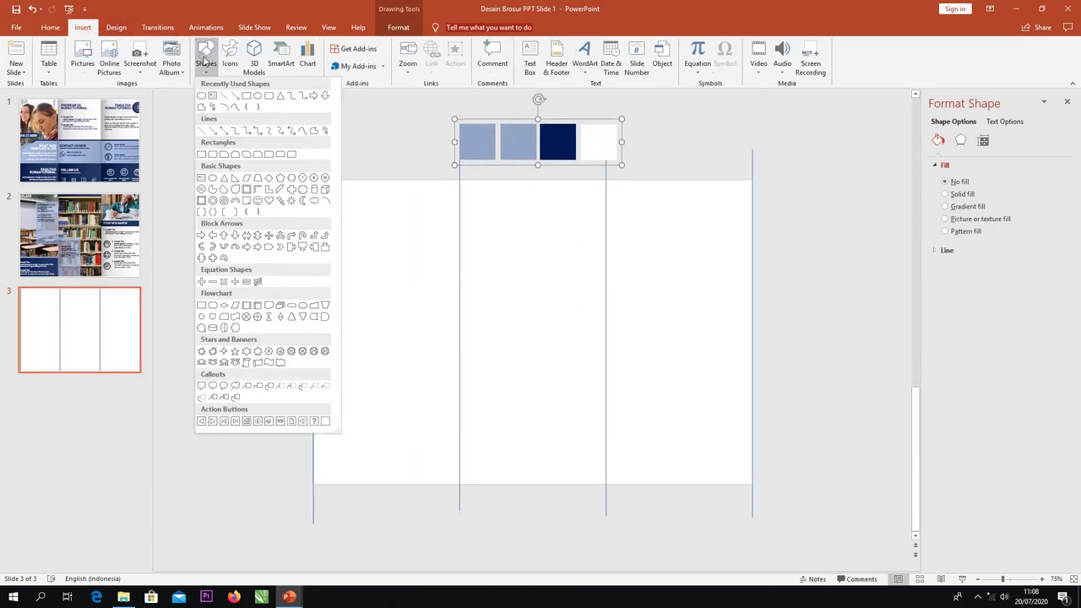
{"action": "left_click", "coordinate": [235, 95]}
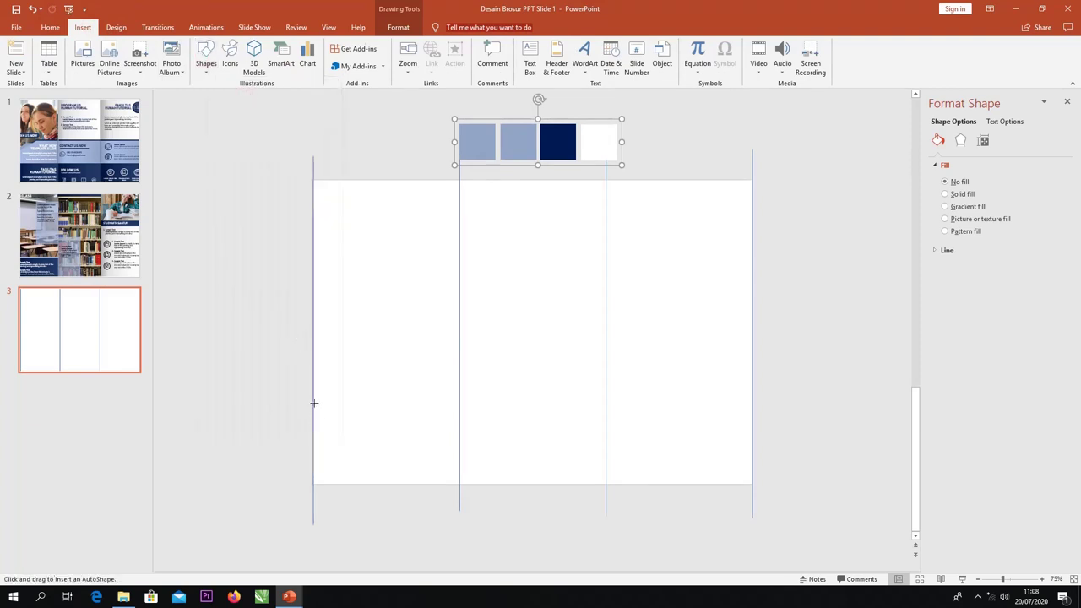
{"action": "left_click_drag", "start_coordinate": [312, 399], "coordinate": [457, 481]}
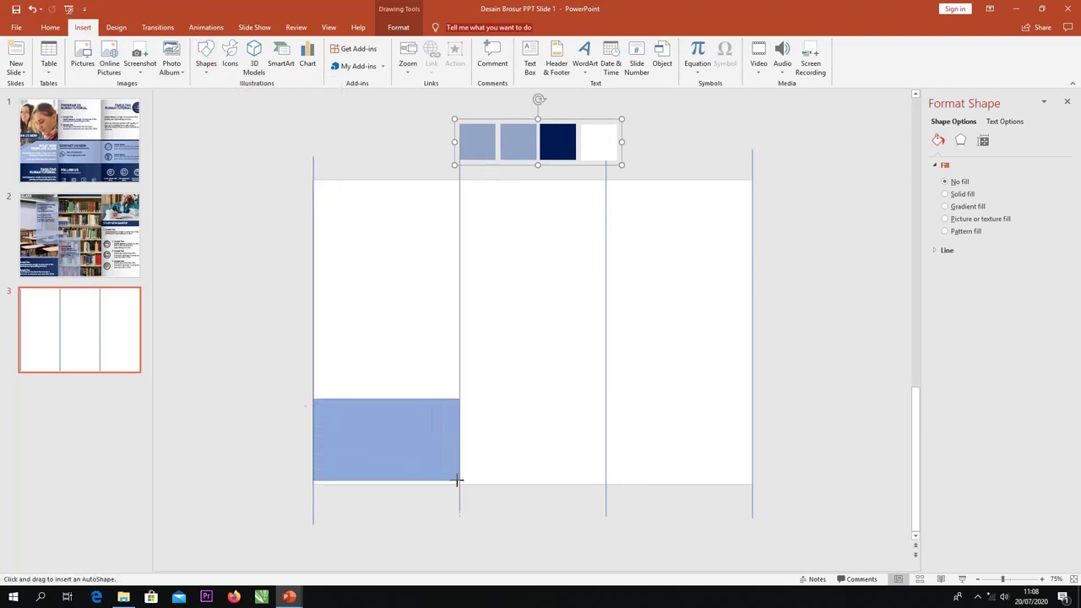
{"action": "right_click", "coordinate": [428, 442]}
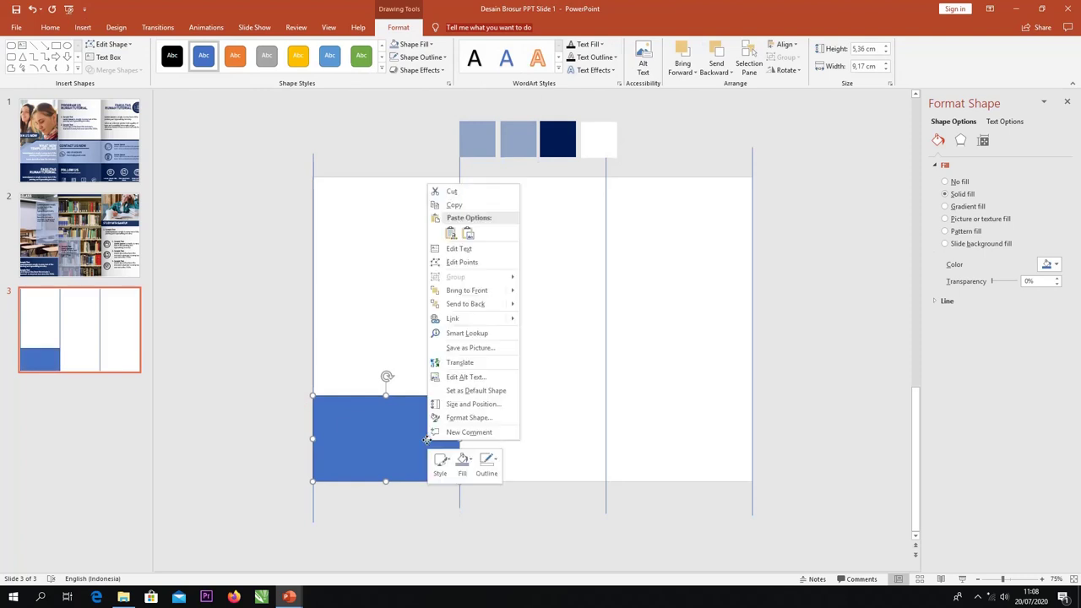
{"action": "left_click", "coordinate": [458, 470]}
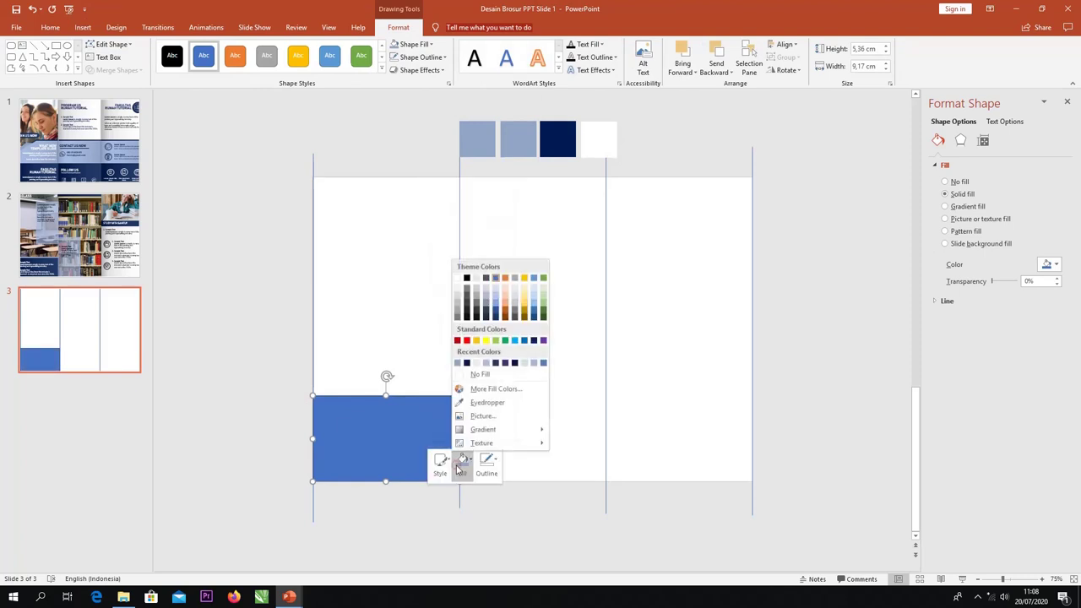
{"action": "left_click", "coordinate": [487, 402]}
{"action": "left_click", "coordinate": [560, 138]}
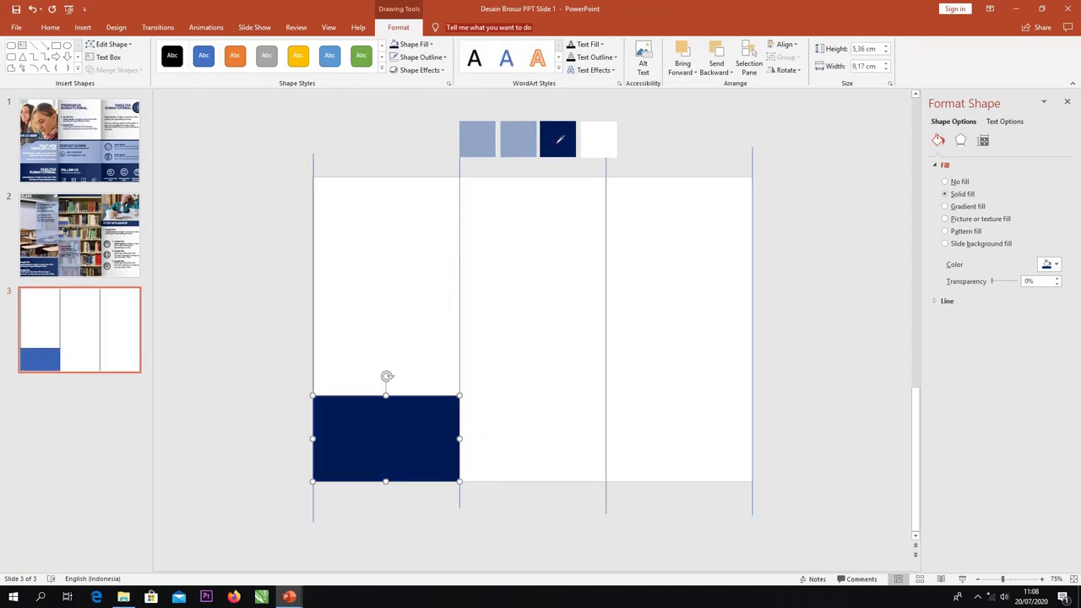
{"action": "right_click", "coordinate": [423, 470]}
{"action": "left_click", "coordinate": [477, 501]}
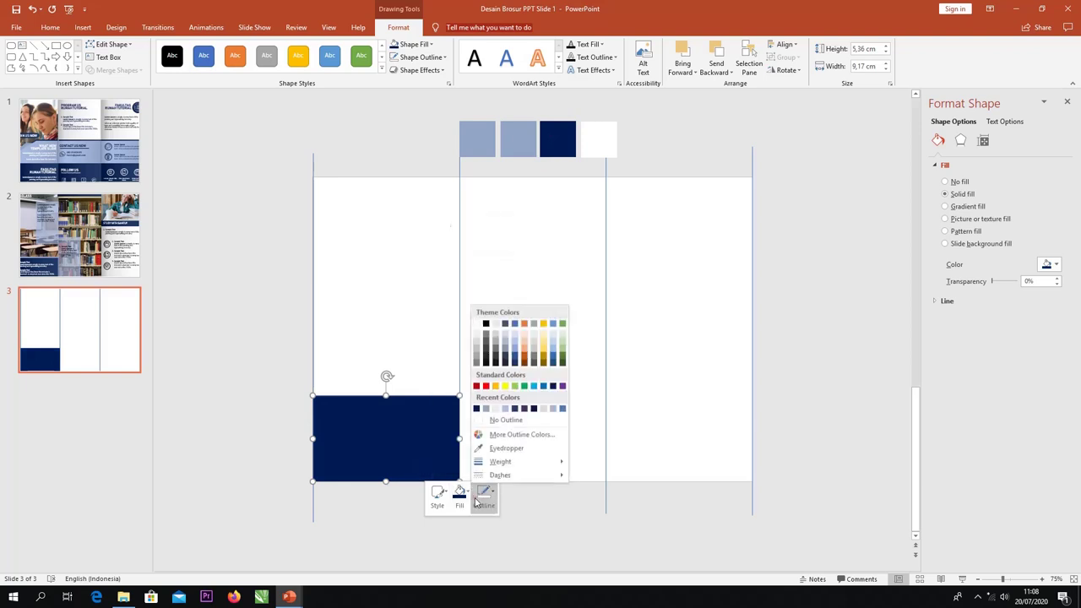
{"action": "left_click", "coordinate": [496, 419]}
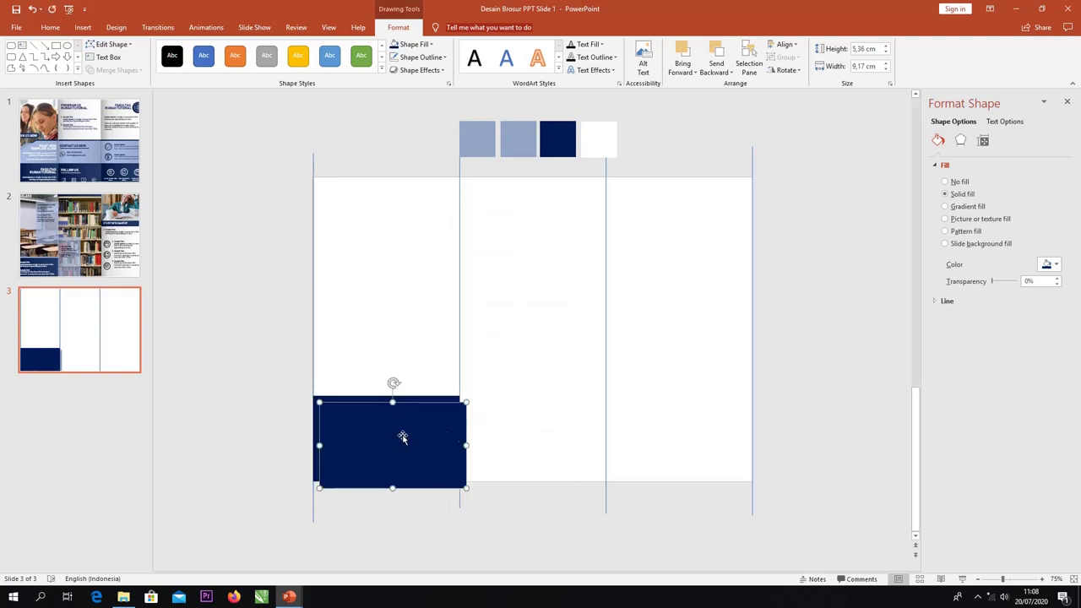
- Copy the navy rectangle into the middle and right columns and align all three along their middles
{"action": "left_click_drag", "start_coordinate": [401, 434], "coordinate": [536, 430], "text": "ctrl"}
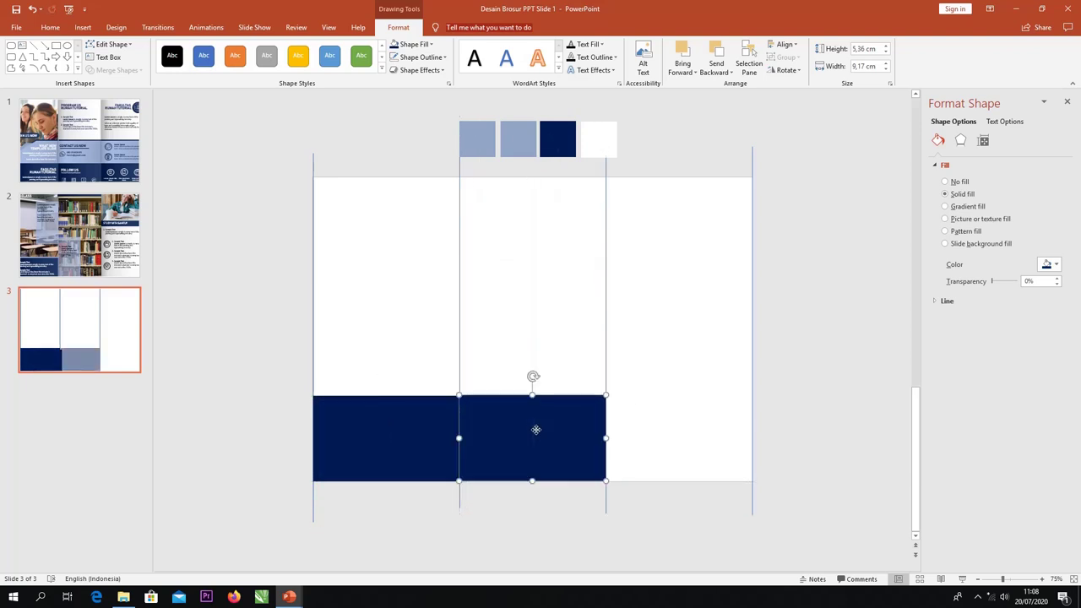
{"action": "key", "text": "ctrl+d"}
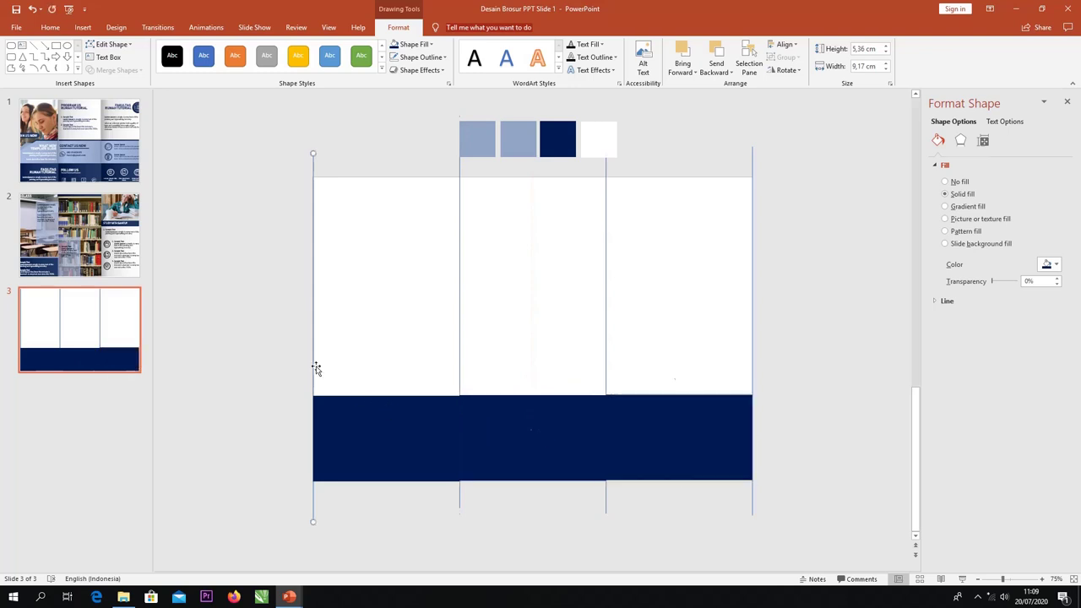
{"action": "left_click_drag", "start_coordinate": [282, 353], "coordinate": [775, 515]}
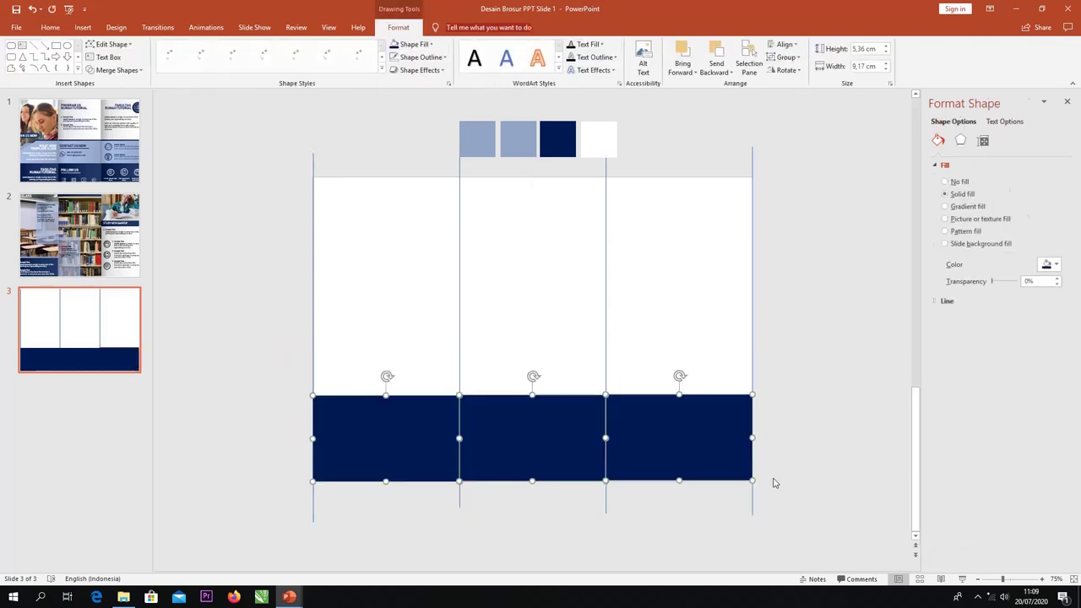
{"action": "left_click", "coordinate": [781, 45]}
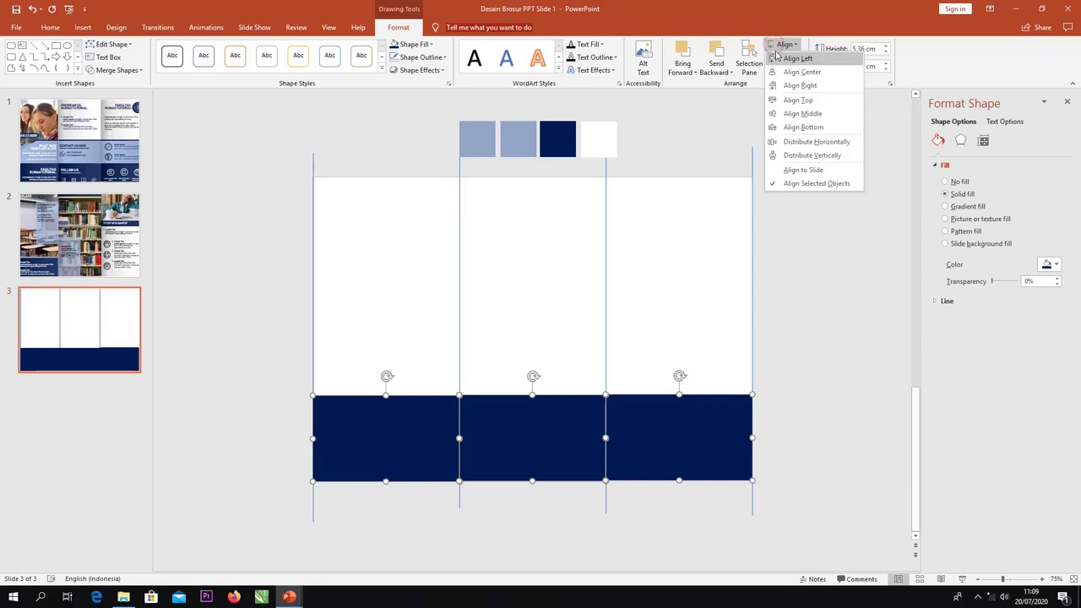
{"action": "left_click", "coordinate": [782, 114]}
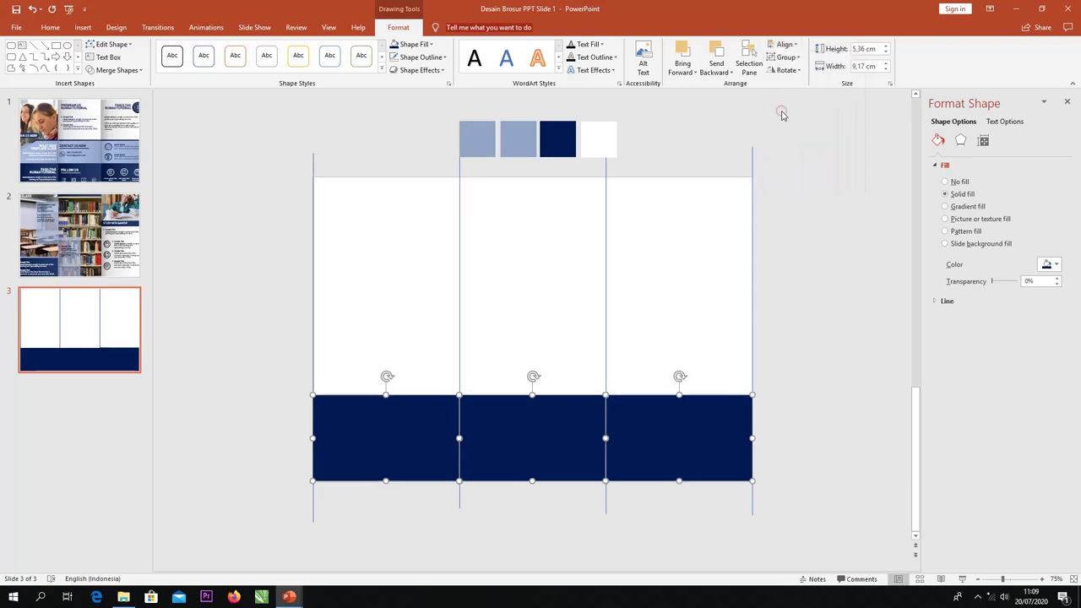
{"action": "left_click", "coordinate": [772, 361]}
{"action": "left_click", "coordinate": [378, 445]}
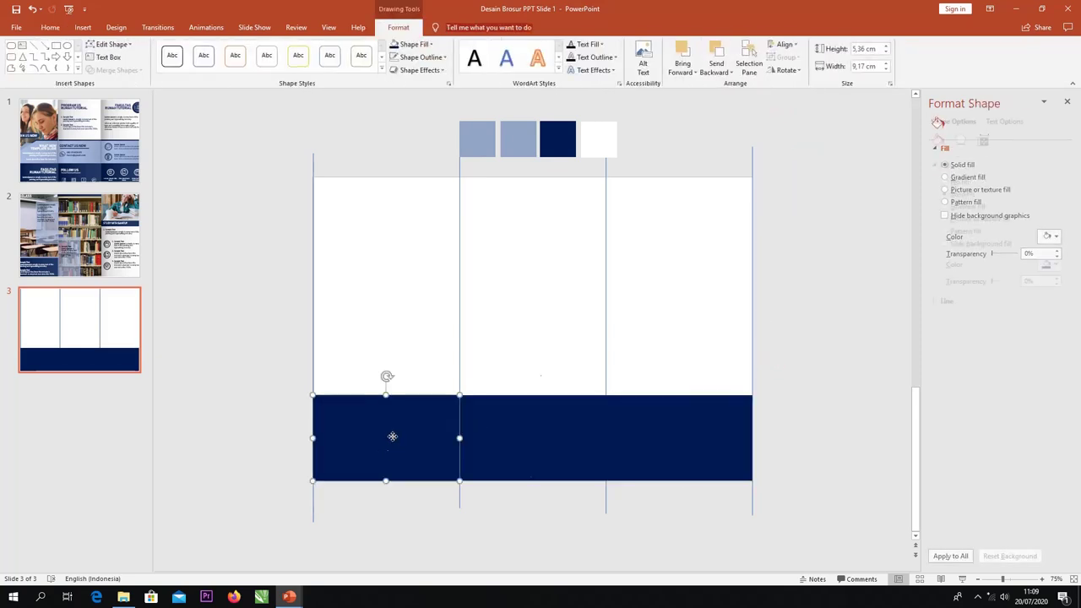
- Move the left navy piece up above the bar and fill it with the light-blue swatch colour
{"action": "left_click", "coordinate": [393, 448]}
{"action": "left_click_drag", "start_coordinate": [392, 453], "coordinate": [386, 363]}
{"action": "right_click", "coordinate": [381, 339]}
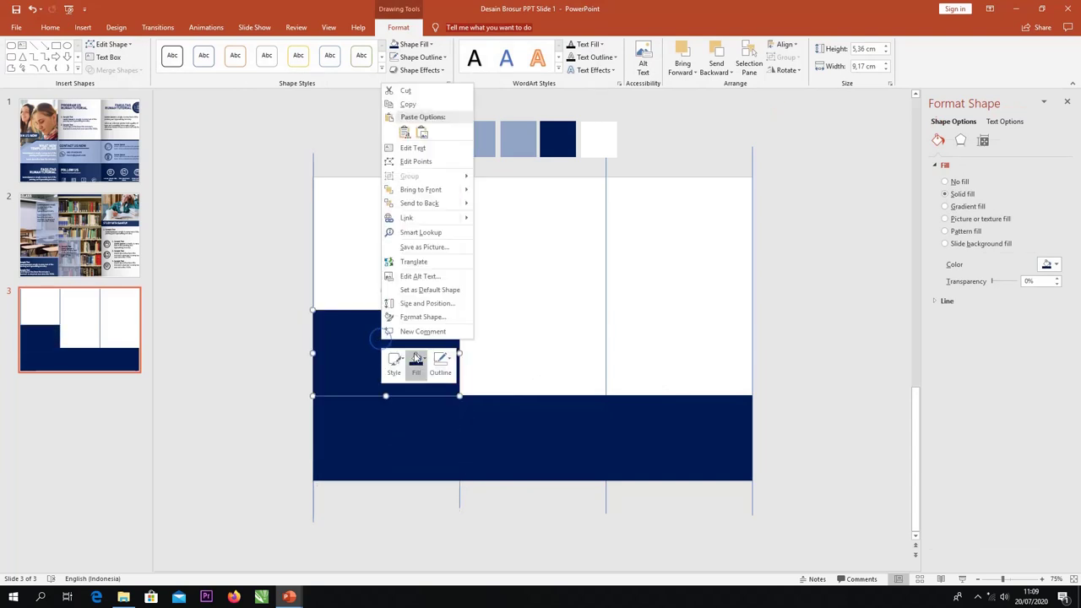
{"action": "left_click", "coordinate": [415, 362]}
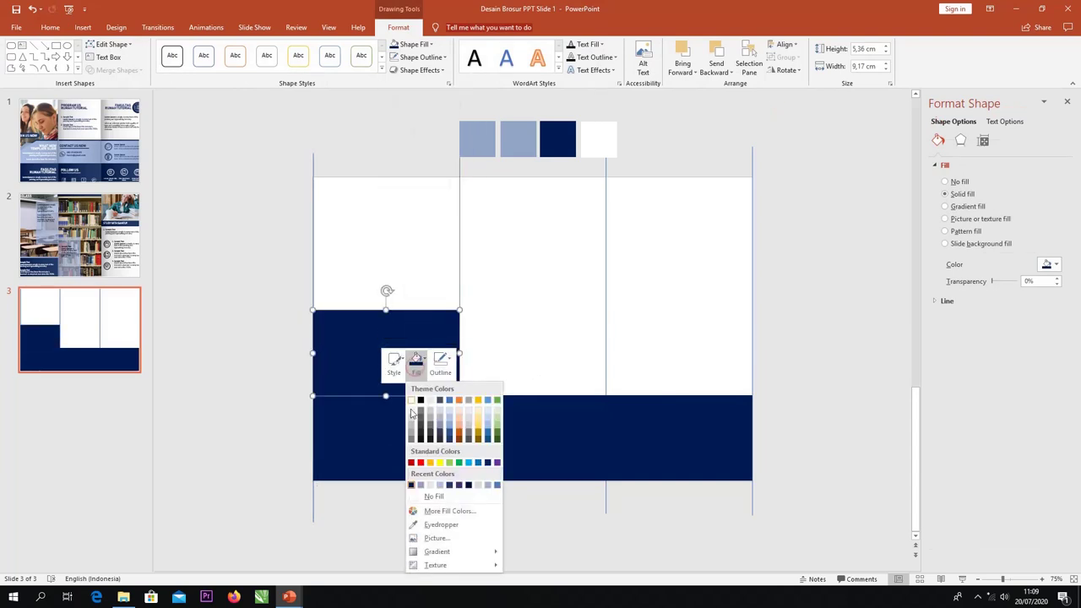
{"action": "left_click", "coordinate": [441, 524]}
{"action": "left_click", "coordinate": [520, 152]}
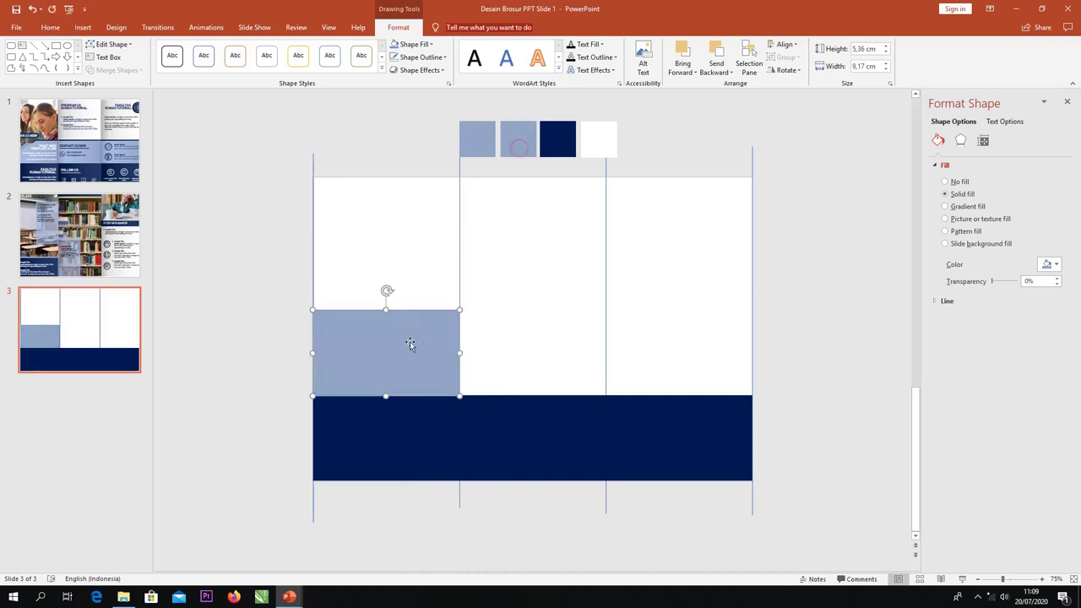
- Copy the light-blue rectangle into the middle and right columns and align the three
{"action": "left_click_drag", "start_coordinate": [381, 371], "coordinate": [545, 347]}
{"action": "key", "text": "ctrl+d"}
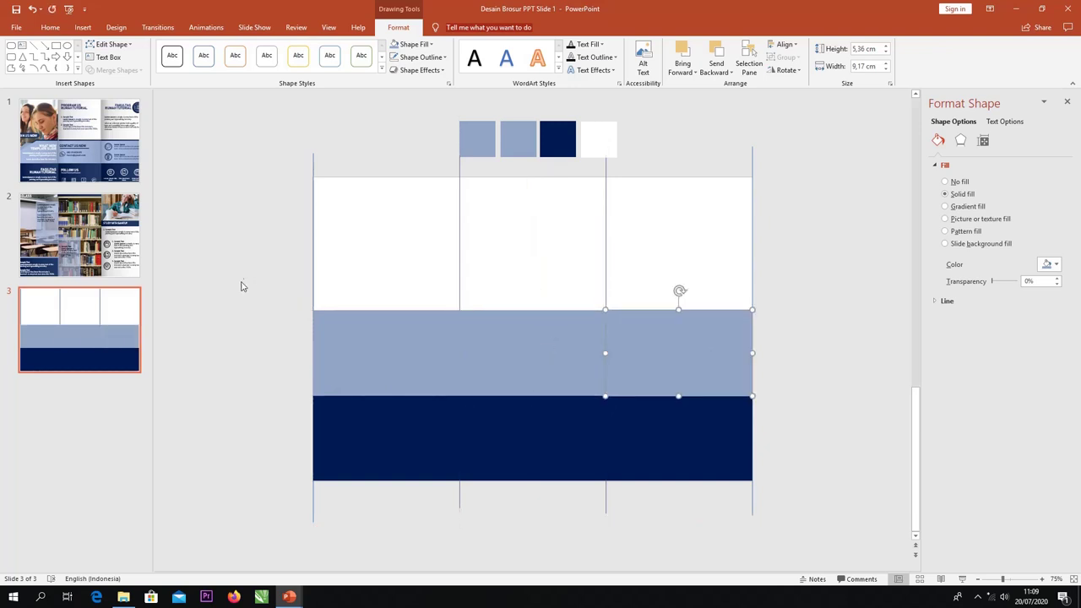
{"action": "left_click_drag", "start_coordinate": [222, 276], "coordinate": [777, 456]}
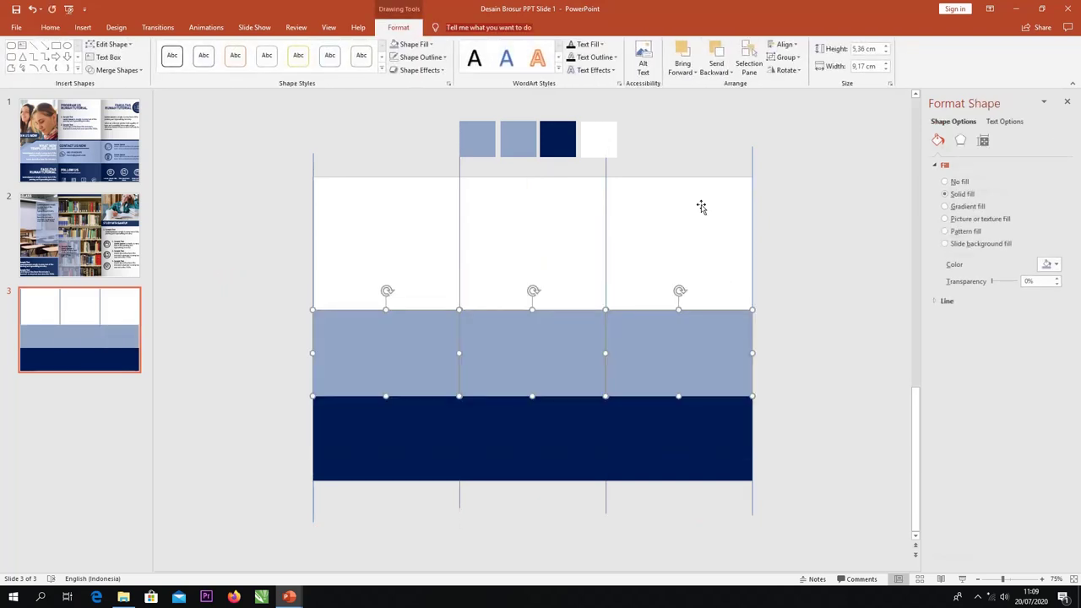
{"action": "left_click", "coordinate": [788, 44]}
{"action": "left_click", "coordinate": [801, 118]}
{"action": "left_click", "coordinate": [764, 407]}
{"action": "left_click", "coordinate": [364, 347]}
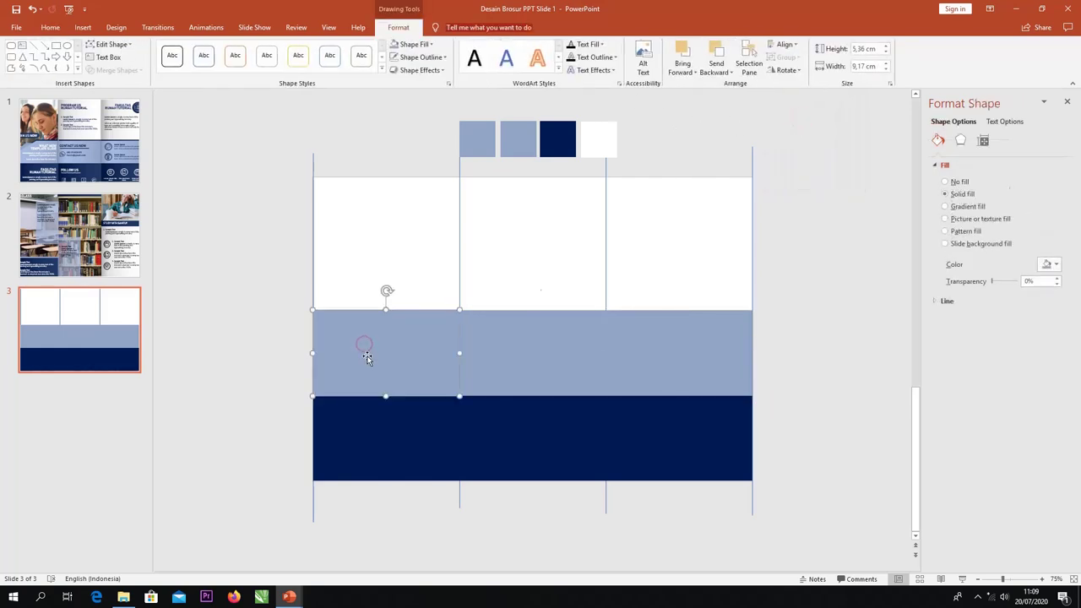
- Slant the left light-blue panel by pulling its top-left corner down with Edit Points
{"action": "left_click", "coordinate": [110, 44]}
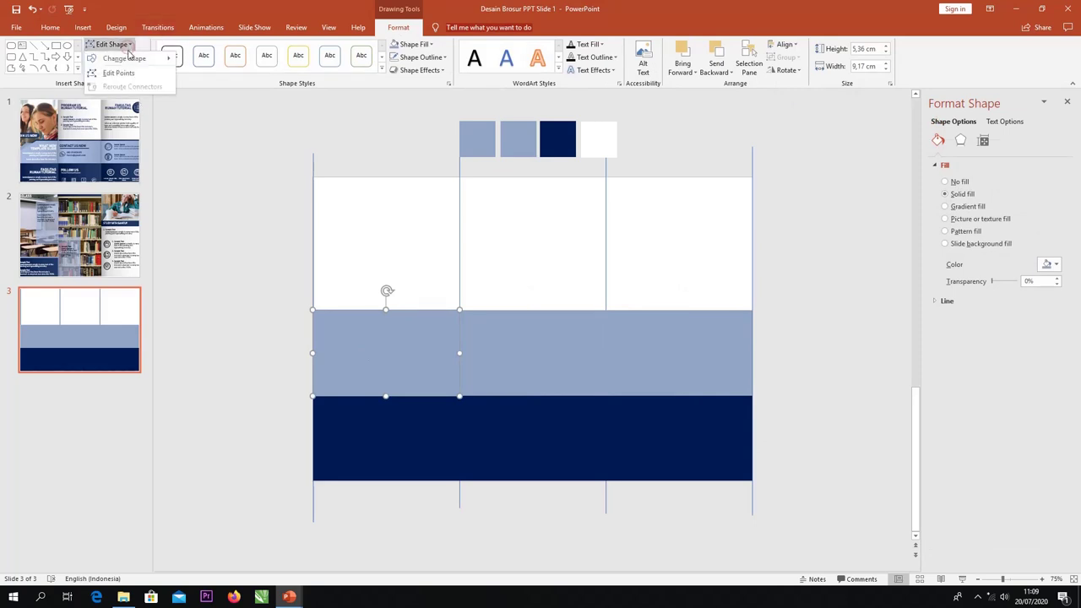
{"action": "left_click", "coordinate": [118, 73]}
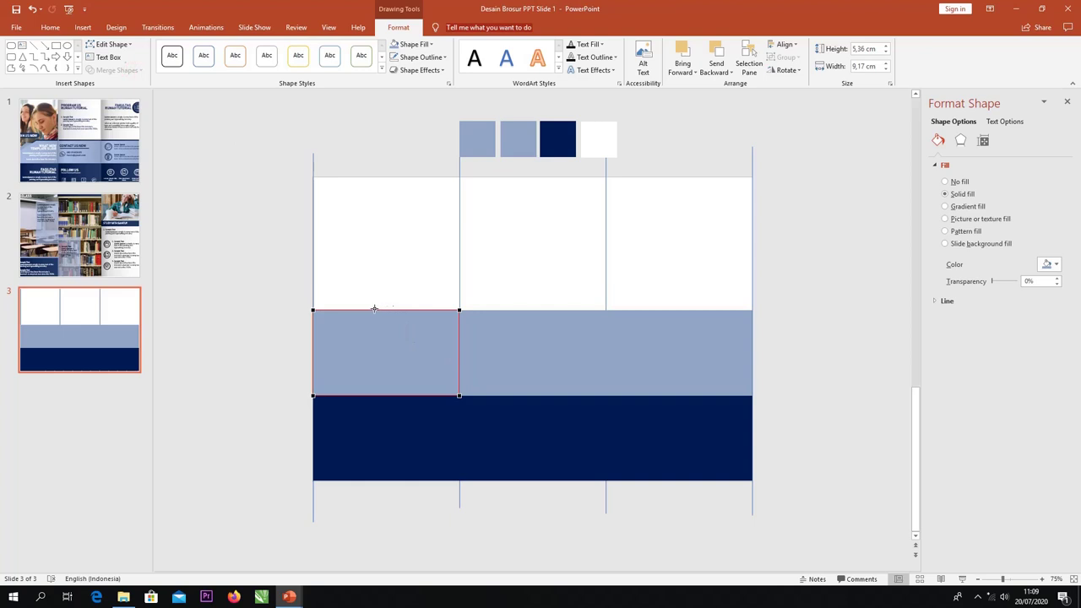
{"action": "left_click", "coordinate": [373, 309]}
{"action": "left_click_drag", "start_coordinate": [312, 310], "coordinate": [313, 363]}
{"action": "left_click", "coordinate": [260, 340]}
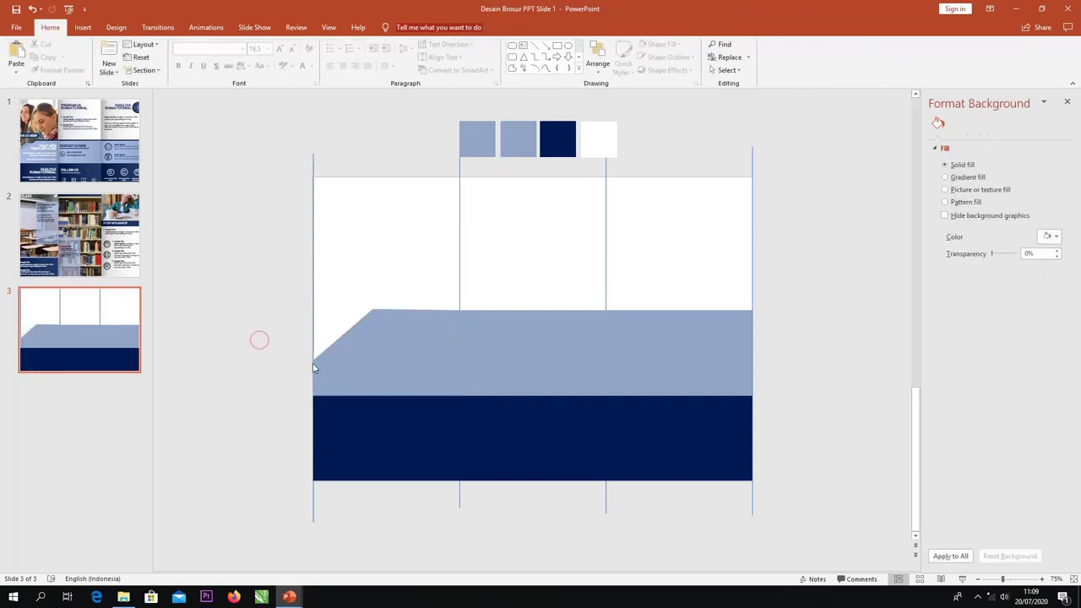
- Duplicate the slanted shape, fill the copy navy, send it to back and nudge it down
{"action": "left_click", "coordinate": [374, 355]}
{"action": "left_click_drag", "start_coordinate": [374, 355], "coordinate": [385, 354]}
{"action": "right_click", "coordinate": [394, 326]}
{"action": "left_click", "coordinate": [429, 297]}
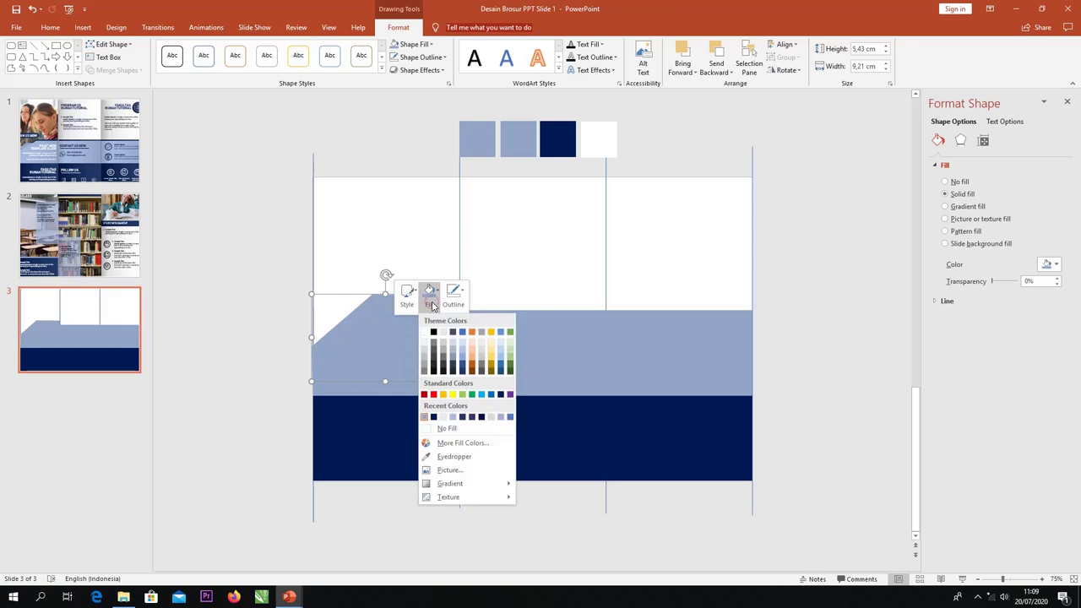
{"action": "left_click", "coordinate": [456, 457]}
{"action": "left_click", "coordinate": [431, 447]}
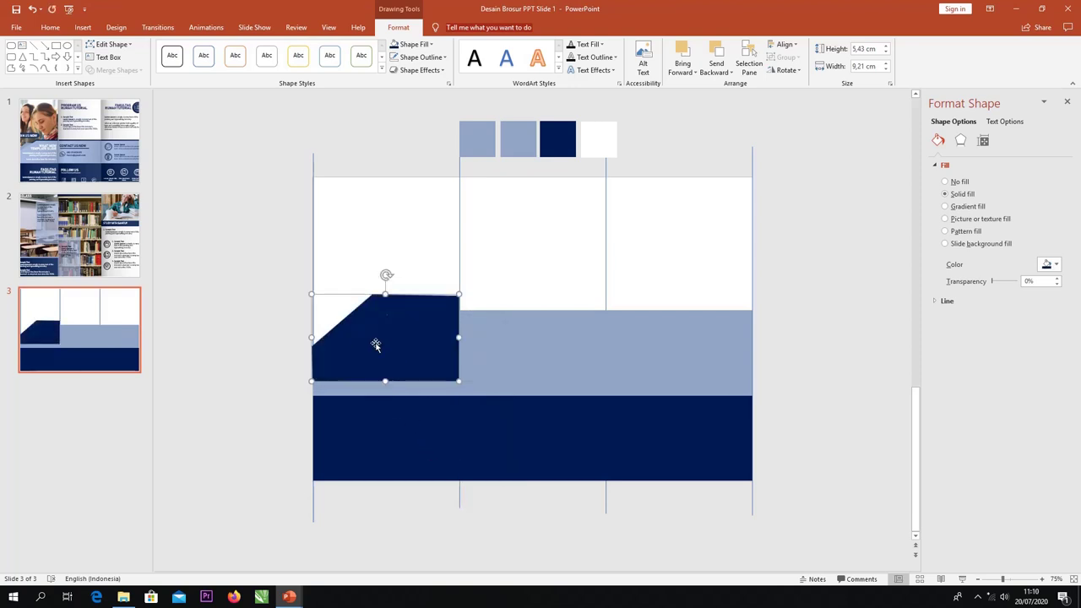
{"action": "right_click", "coordinate": [376, 345]}
{"action": "left_click", "coordinate": [429, 462]}
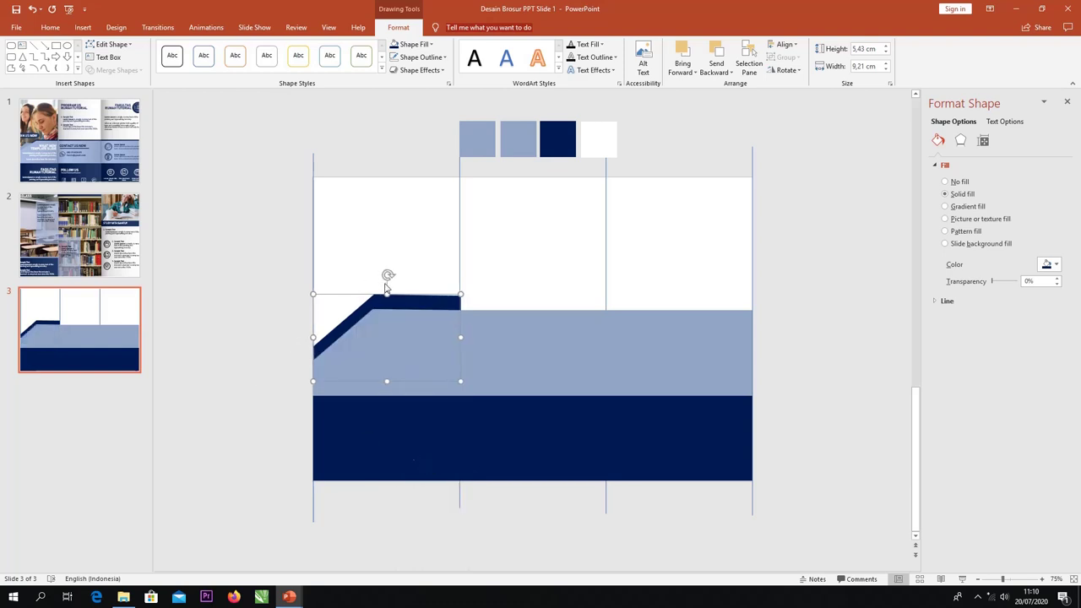
{"action": "key", "text": "Down"}
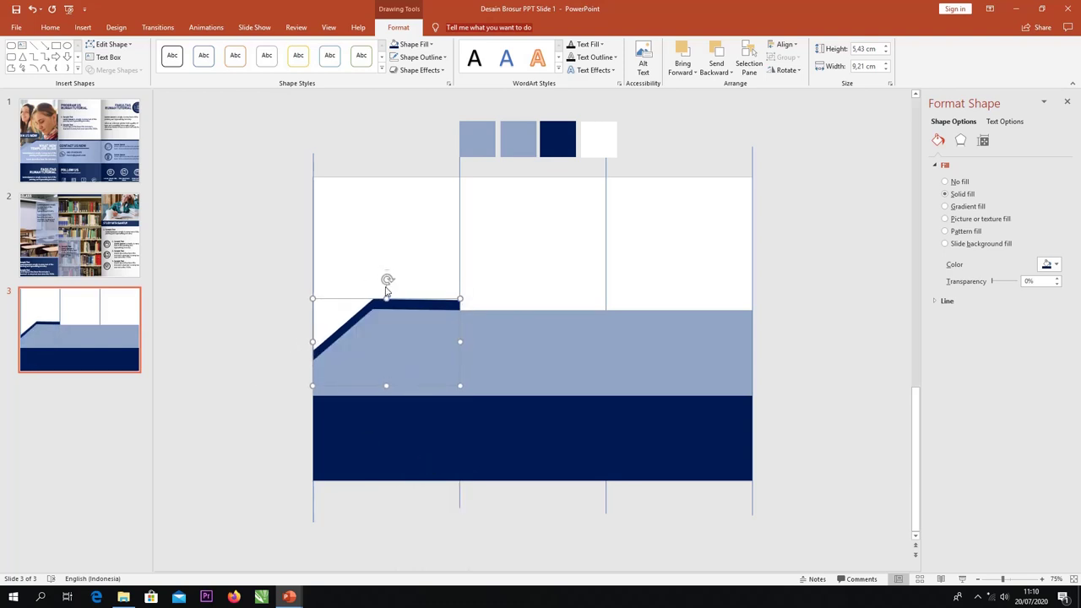
{"action": "key", "text": "ctrl+Down"}
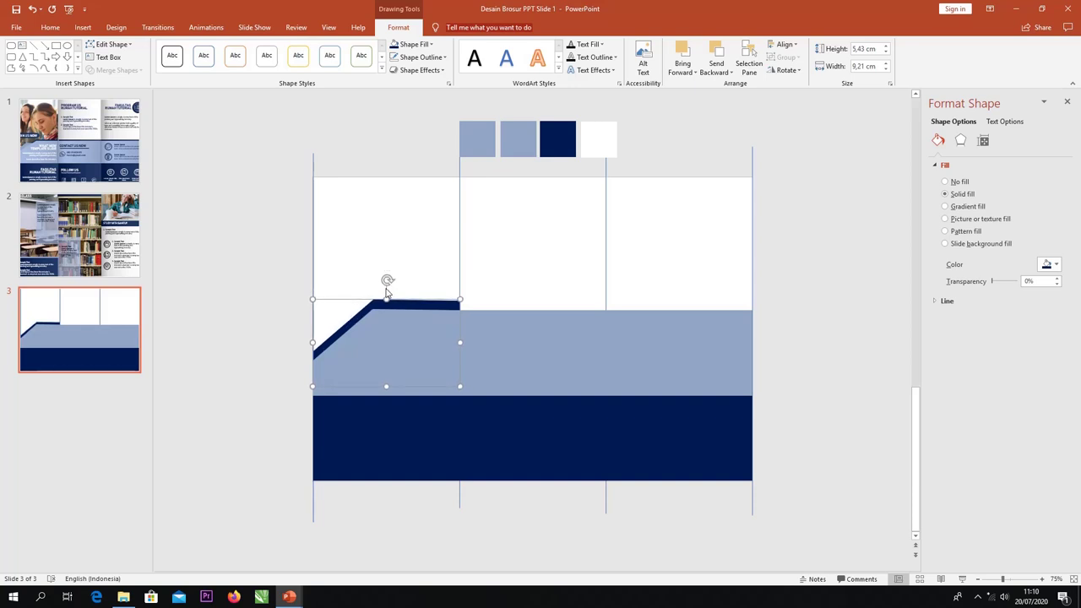
- Copy the slanted shape lower left and fill it pale blue, RGB 175, 190, 213
{"action": "mouse_move", "coordinate": [394, 332]}
{"action": "left_mouse_down"}
{"action": "mouse_move", "coordinate": [333, 356]}
{"action": "mouse_move", "coordinate": [341, 363]}
{"action": "left_mouse_up"}
{"action": "right_click", "coordinate": [357, 359]}
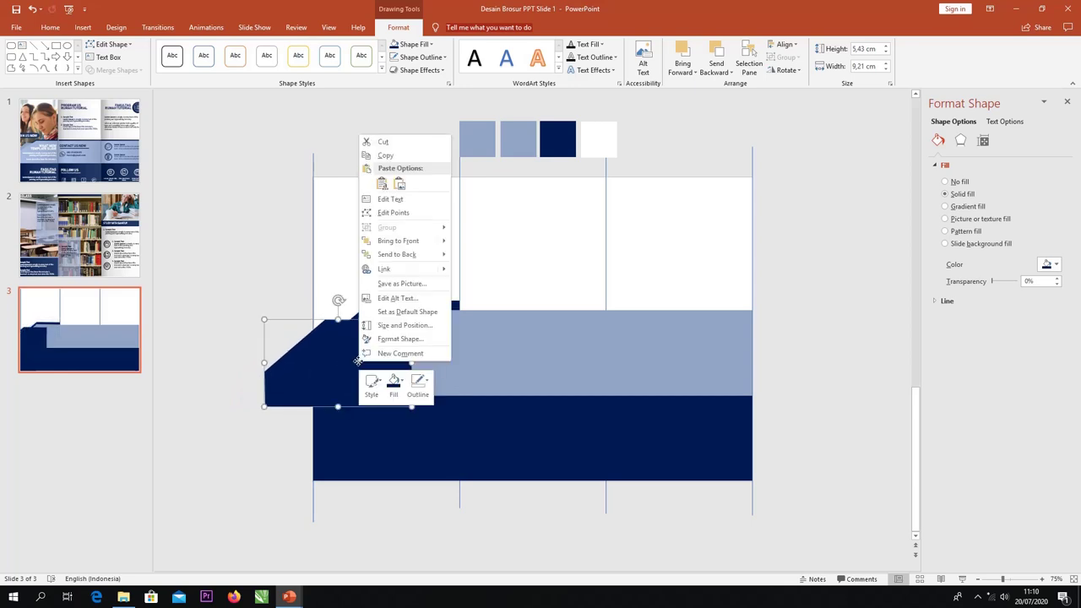
{"action": "left_click", "coordinate": [394, 385]}
{"action": "left_click", "coordinate": [468, 281]}
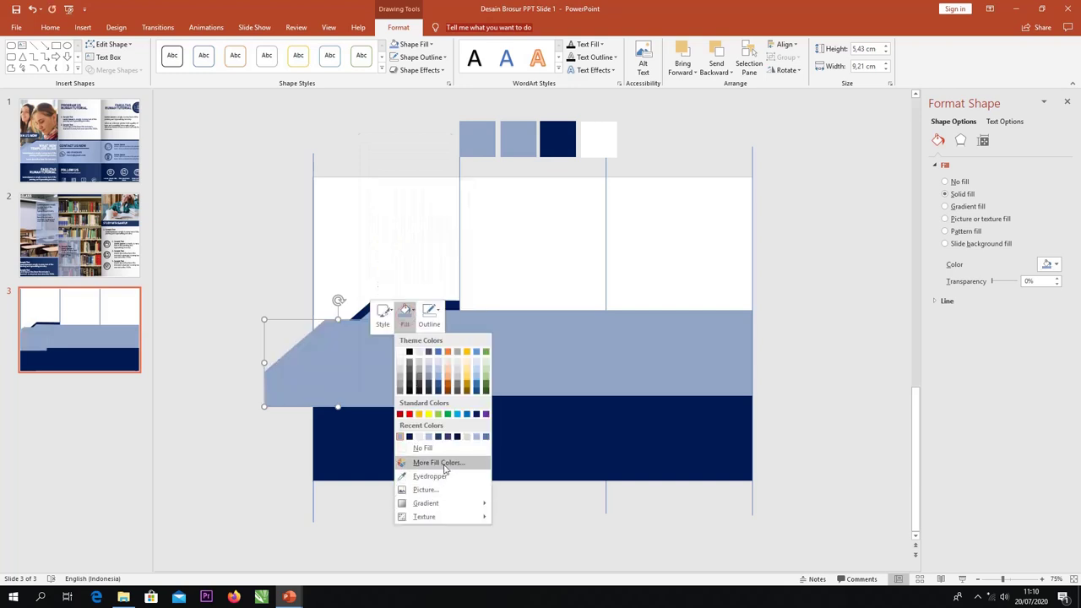
{"action": "left_click", "coordinate": [439, 463]}
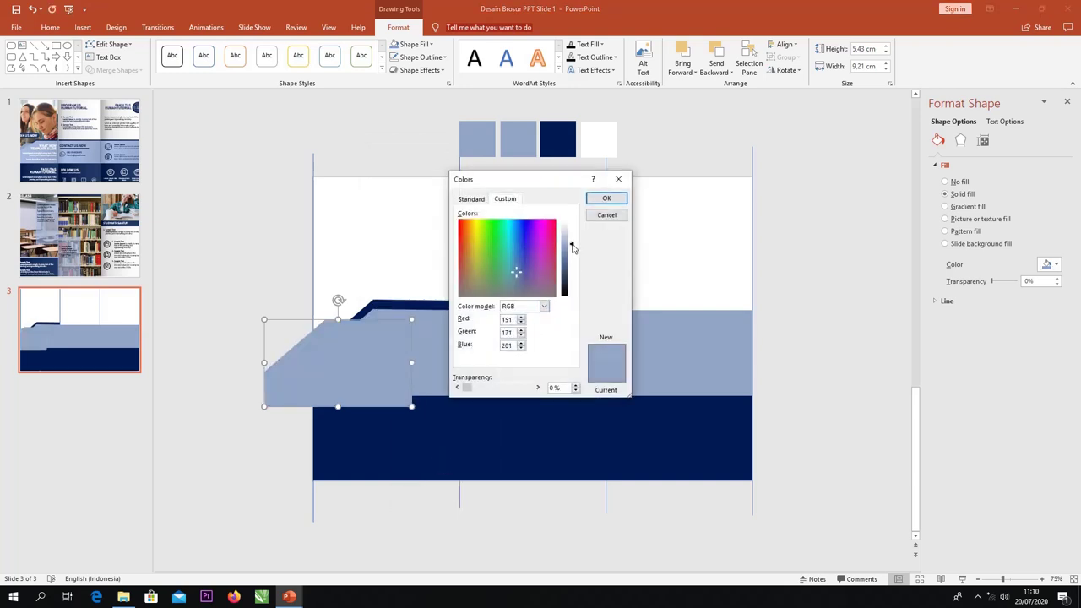
{"action": "left_click_drag", "start_coordinate": [575, 247], "coordinate": [572, 242]}
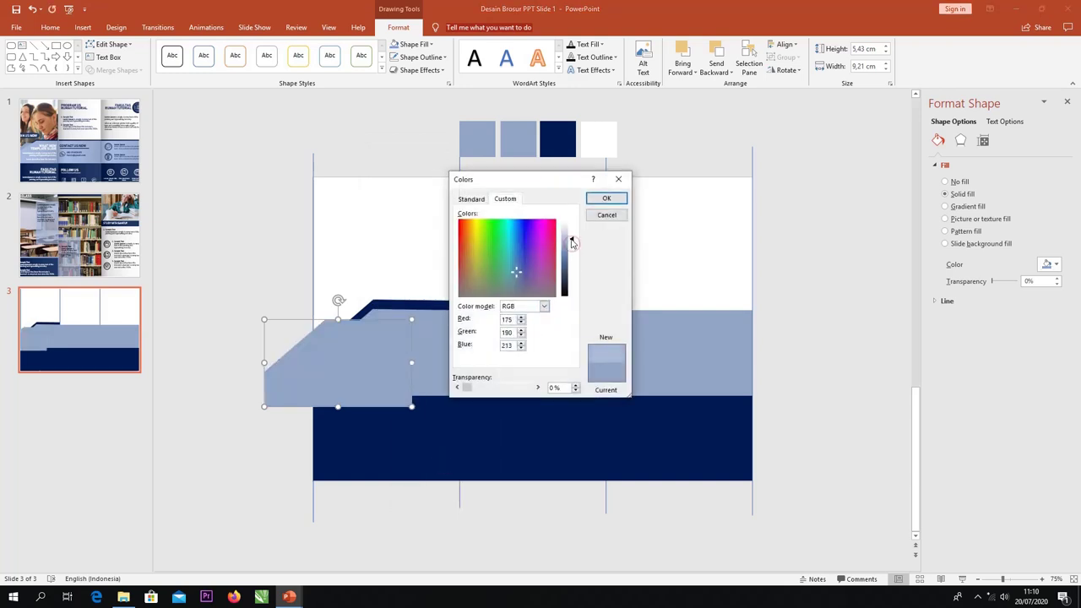
{"action": "left_click", "coordinate": [607, 197]}
{"action": "left_click_drag", "start_coordinate": [343, 375], "coordinate": [321, 373]}
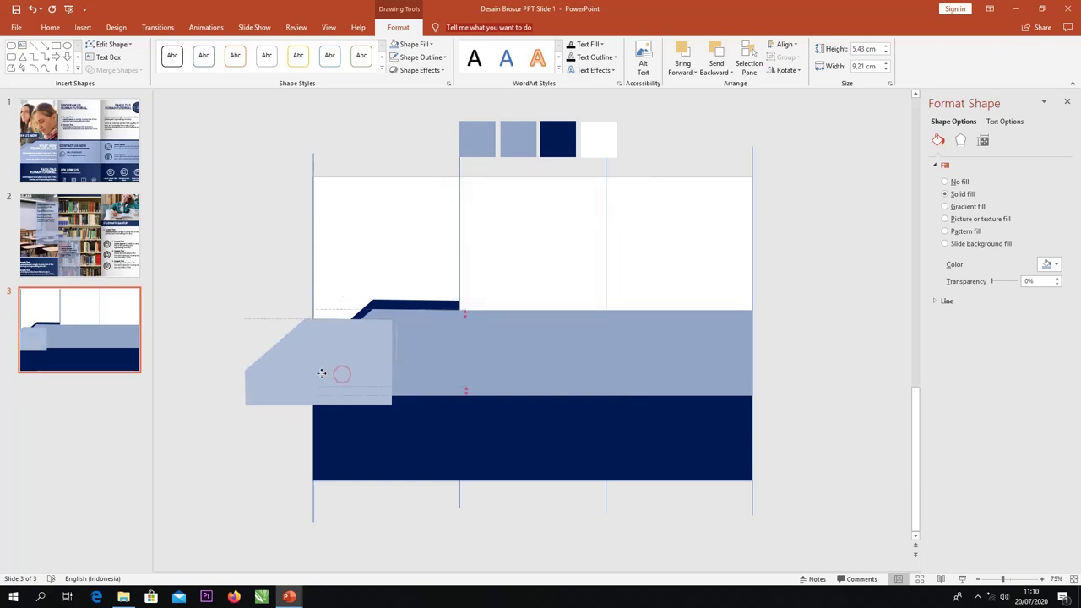
- Send the left light-blue and navy rectangles one layer further back
{"action": "left_click", "coordinate": [431, 343]}
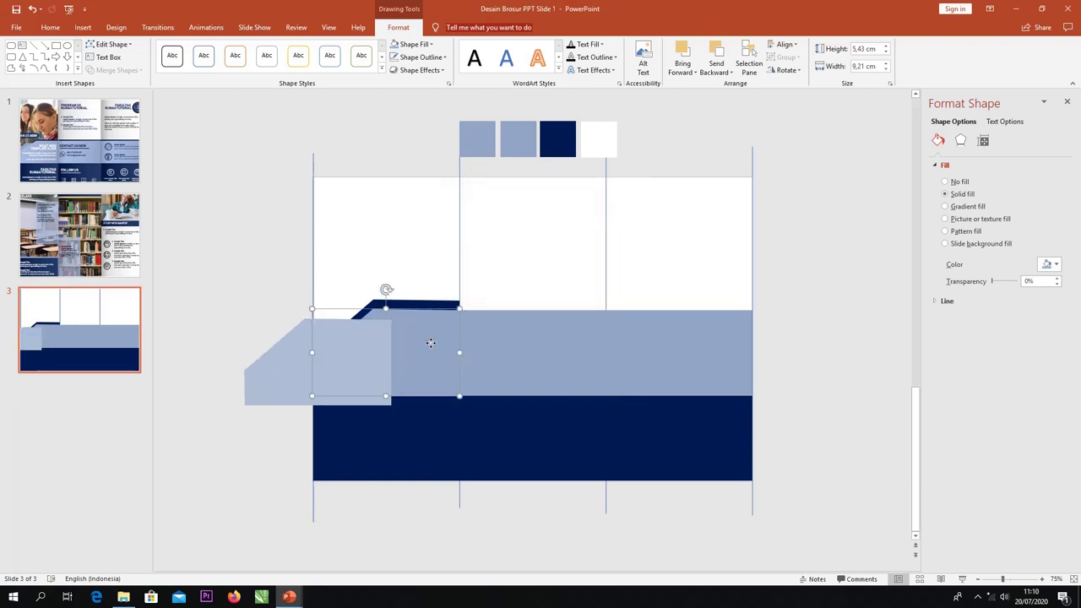
{"action": "left_click", "coordinate": [436, 444], "text": "shift"}
{"action": "right_click", "coordinate": [436, 443]}
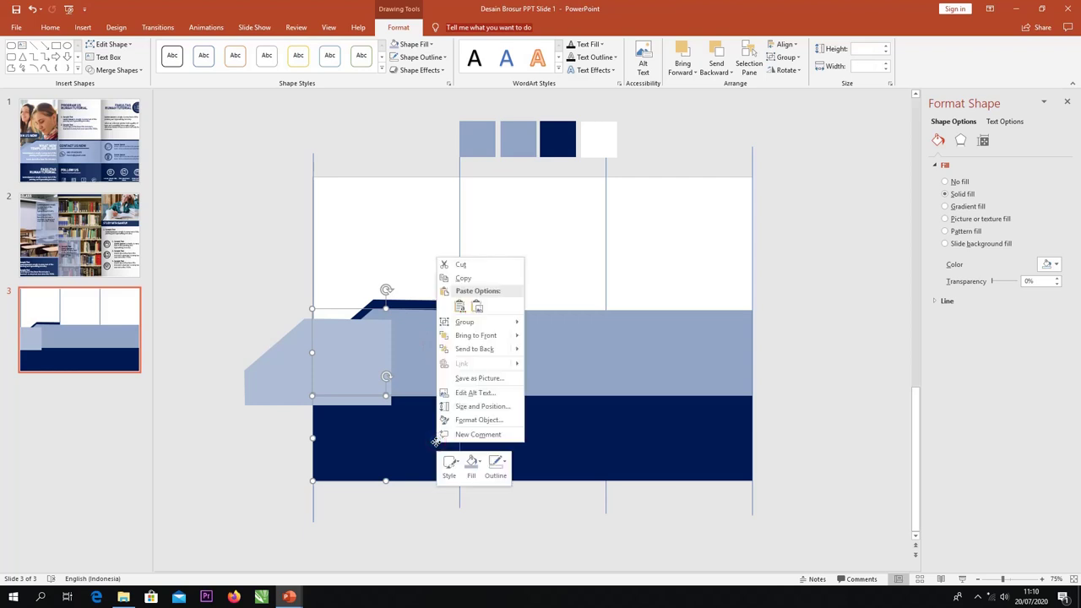
{"action": "left_click", "coordinate": [474, 349]}
- Move the middle and right navy rectangles up behind the light-blue band and align them with the slanted shape
{"action": "left_click", "coordinate": [255, 470]}
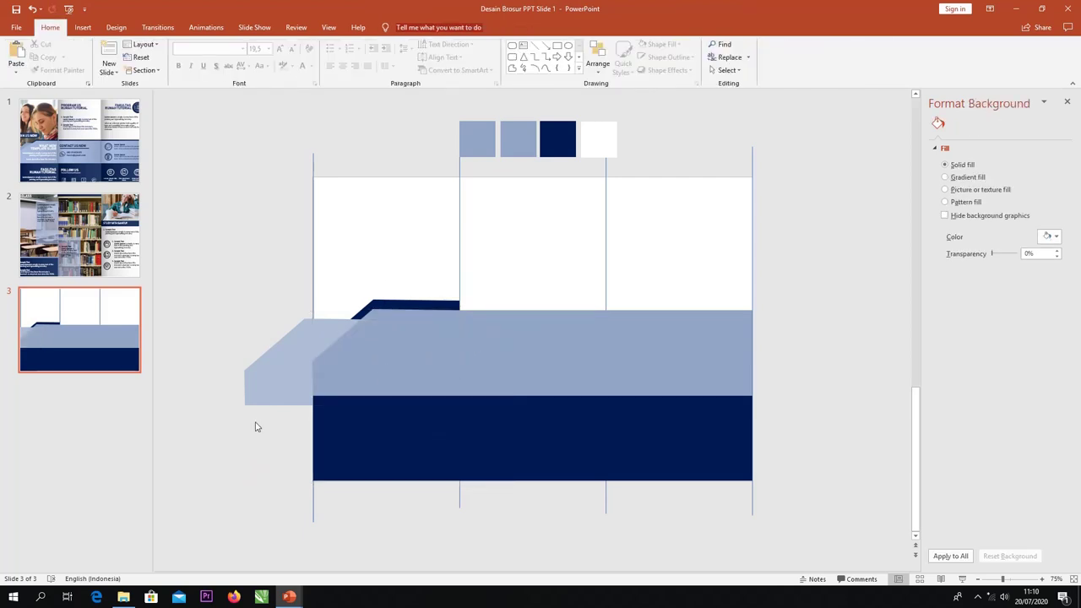
{"action": "left_click", "coordinate": [536, 448]}
{"action": "left_click", "coordinate": [668, 442], "text": "shift"}
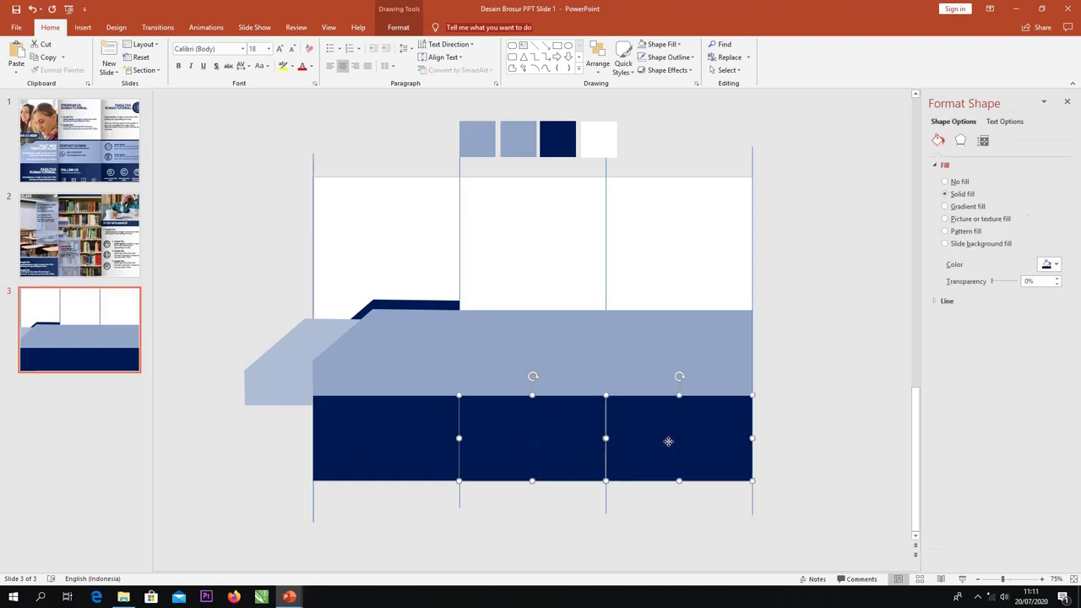
{"action": "left_click_drag", "start_coordinate": [673, 449], "coordinate": [662, 343]}
{"action": "right_click", "coordinate": [661, 343]}
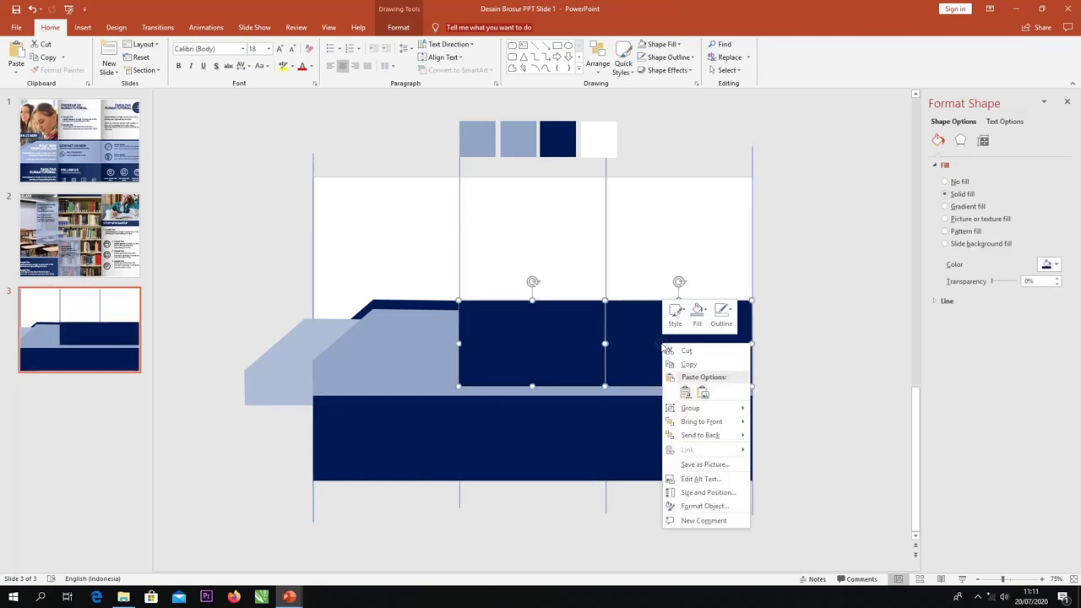
{"action": "left_click", "coordinate": [701, 434]}
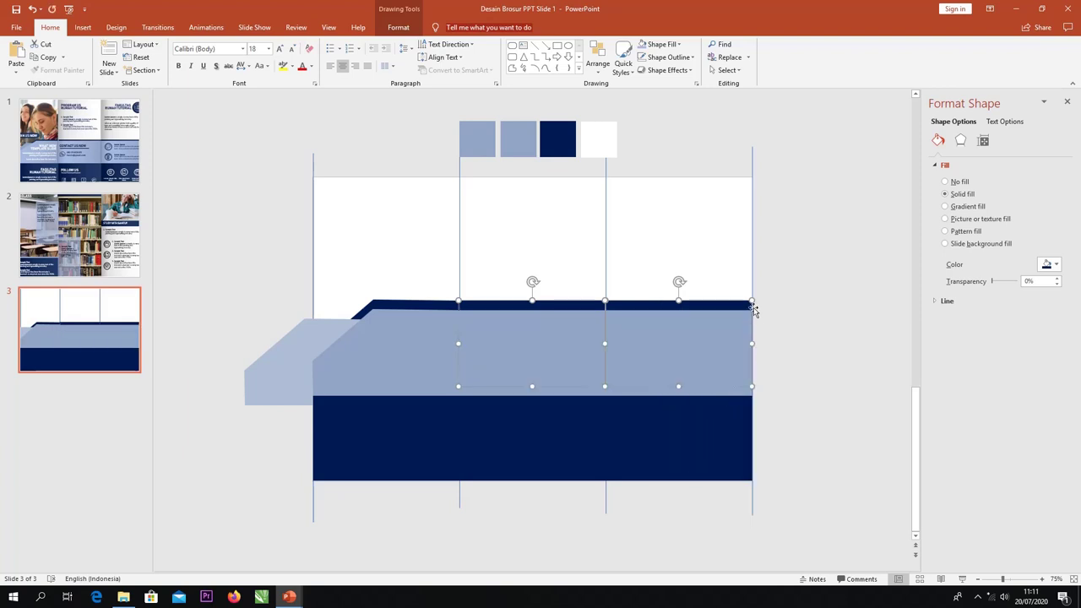
{"action": "left_click", "coordinate": [443, 306], "text": "shift"}
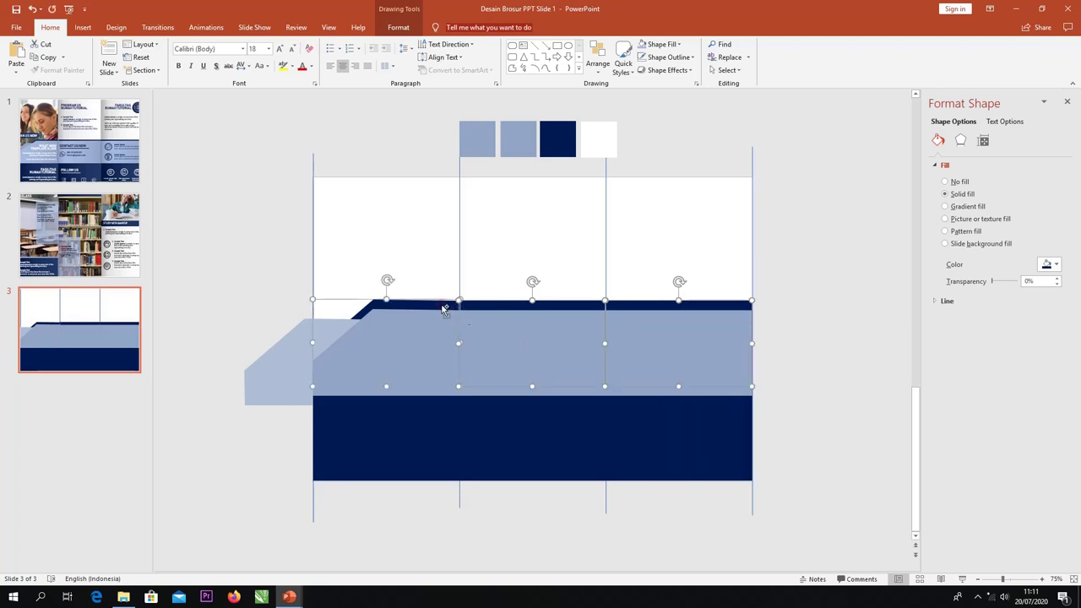
{"action": "left_click", "coordinate": [605, 64]}
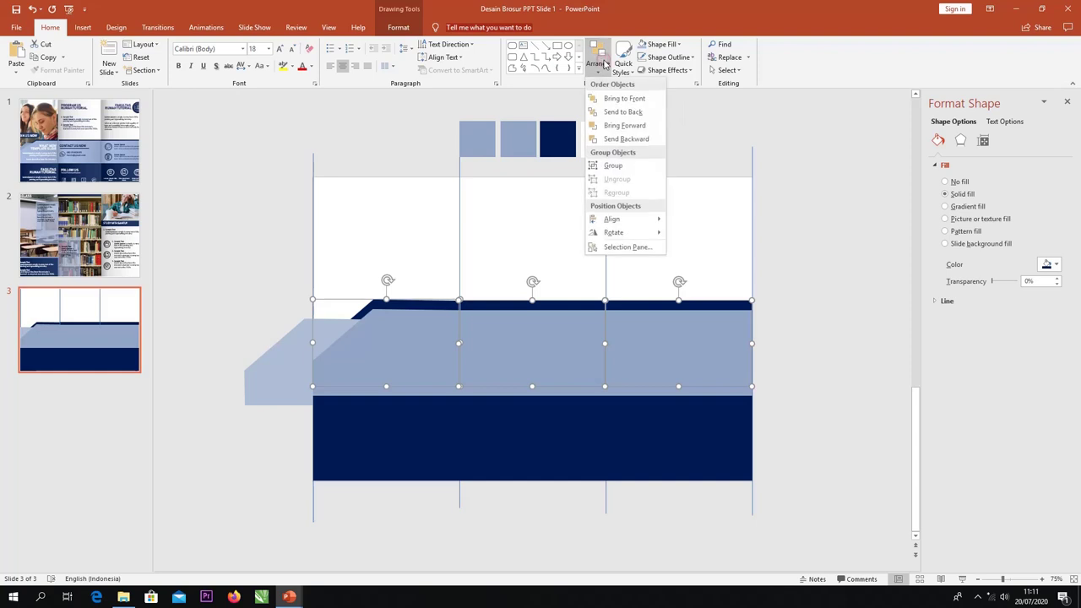
{"action": "mouse_move", "coordinate": [628, 221]}
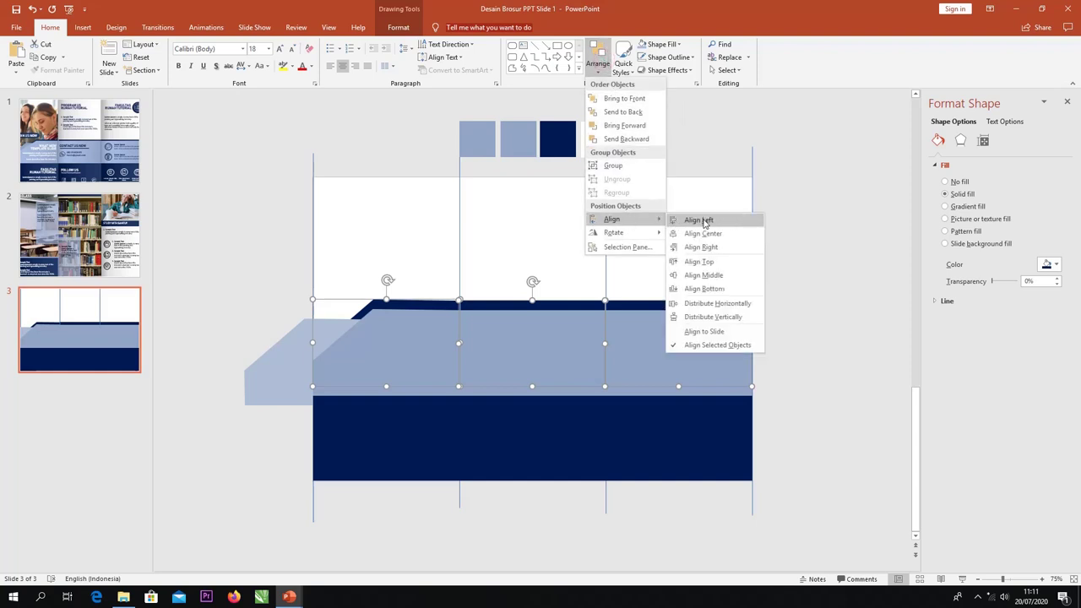
{"action": "left_click", "coordinate": [705, 276]}
{"action": "left_click", "coordinate": [791, 326]}
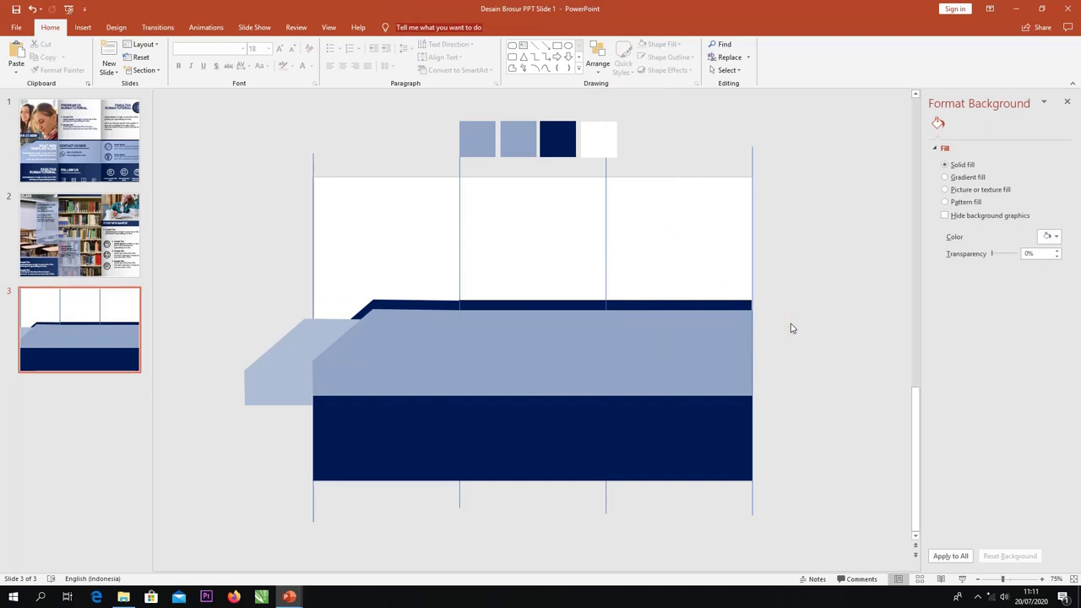
- Copy a navy rectangle to the top and stretch it into a thin strip across the panels
{"action": "left_click", "coordinate": [744, 318]}
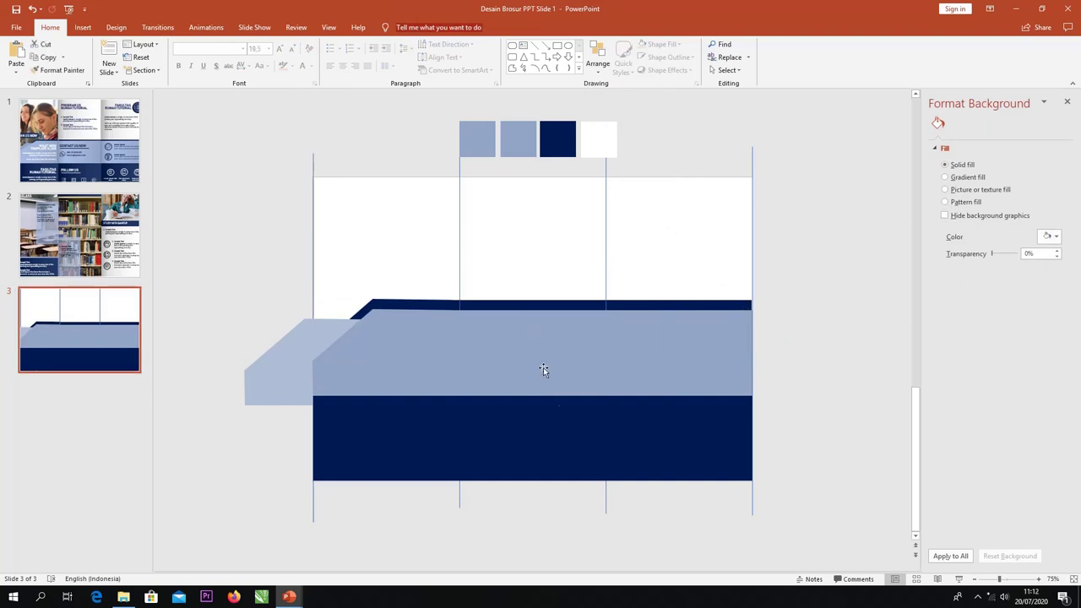
{"action": "left_click_drag", "start_coordinate": [555, 420], "coordinate": [394, 208]}
{"action": "left_click_drag", "start_coordinate": [462, 222], "coordinate": [751, 233]}
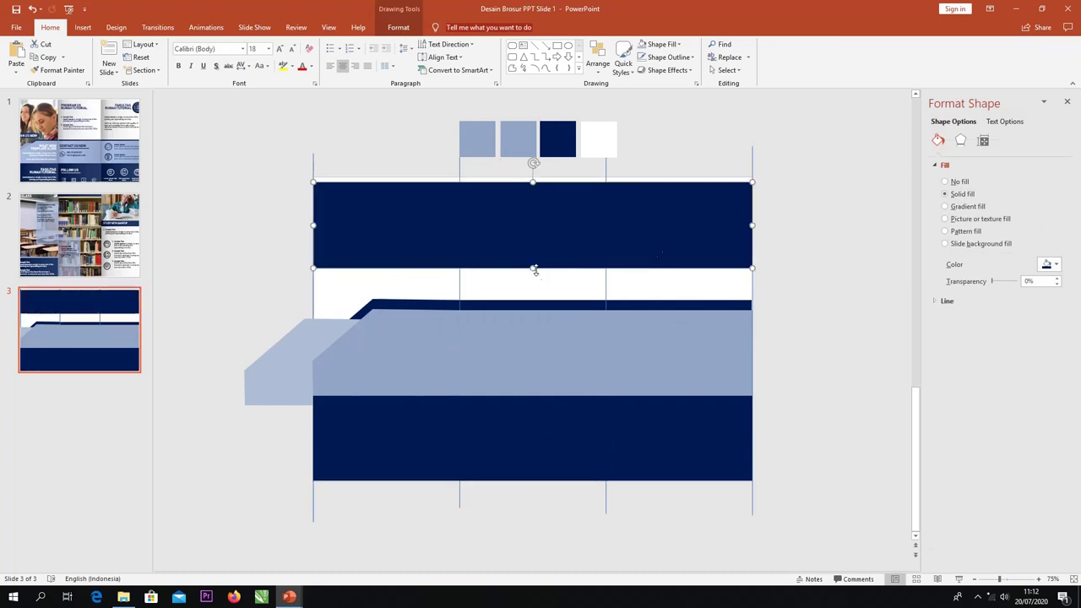
{"action": "left_click_drag", "start_coordinate": [533, 269], "coordinate": [534, 192]}
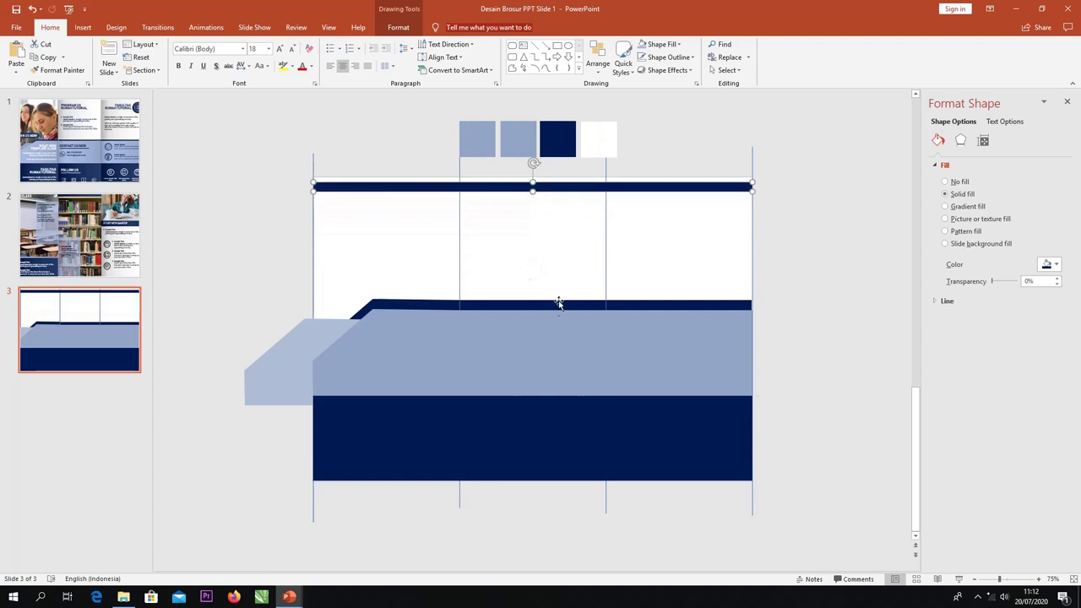
- Nudge the three white panels slightly lower
{"action": "left_click", "coordinate": [562, 300]}
{"action": "left_click", "coordinate": [642, 305], "text": "shift"}
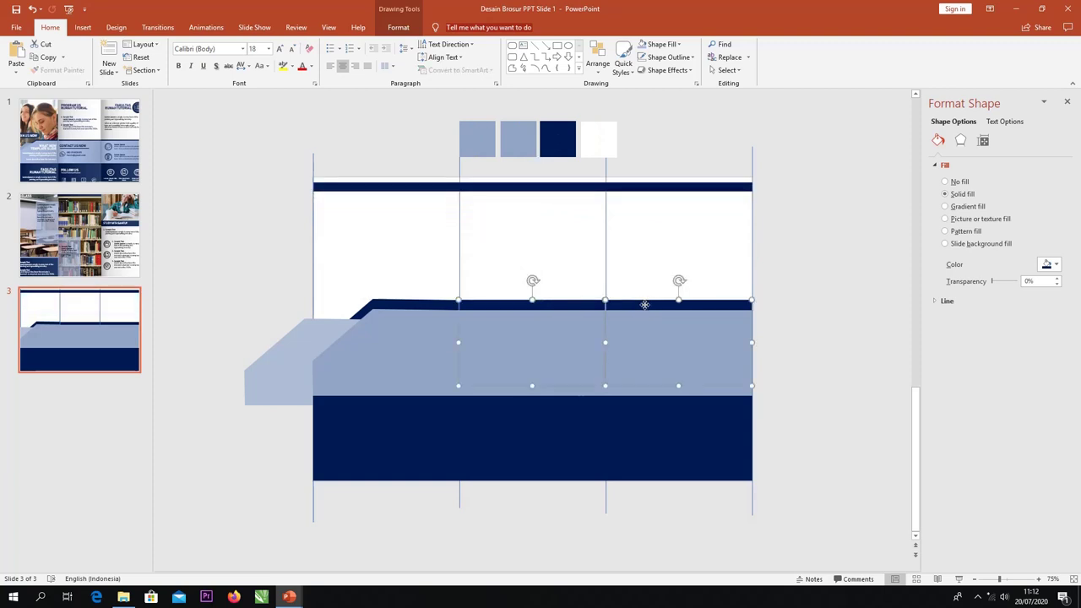
{"action": "left_click", "coordinate": [443, 309], "text": "shift"}
{"action": "left_click_drag", "start_coordinate": [443, 311], "coordinate": [446, 316]}
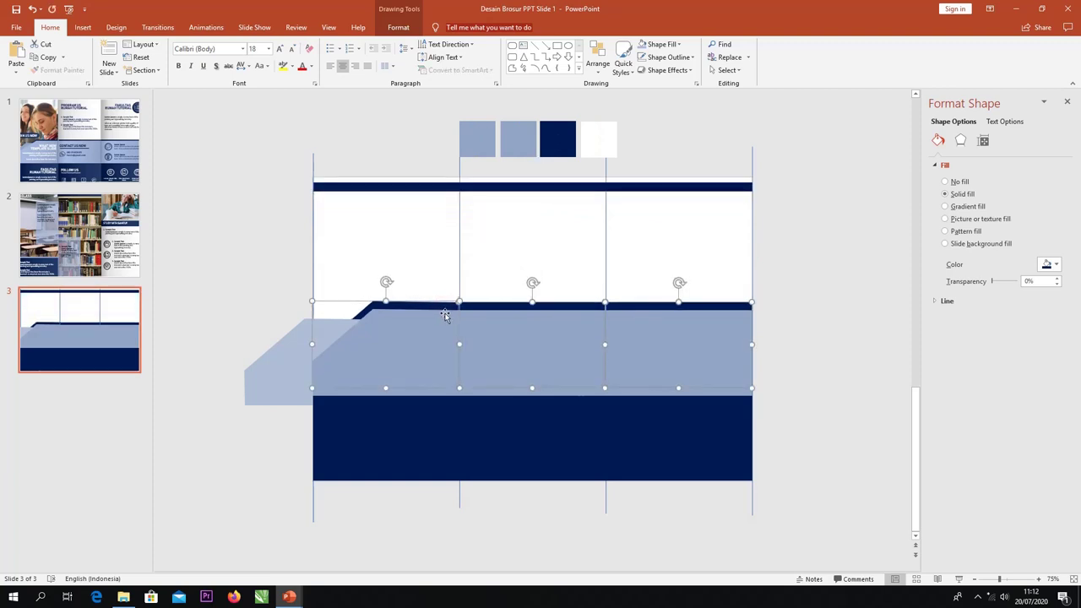
{"action": "left_click", "coordinate": [827, 375]}
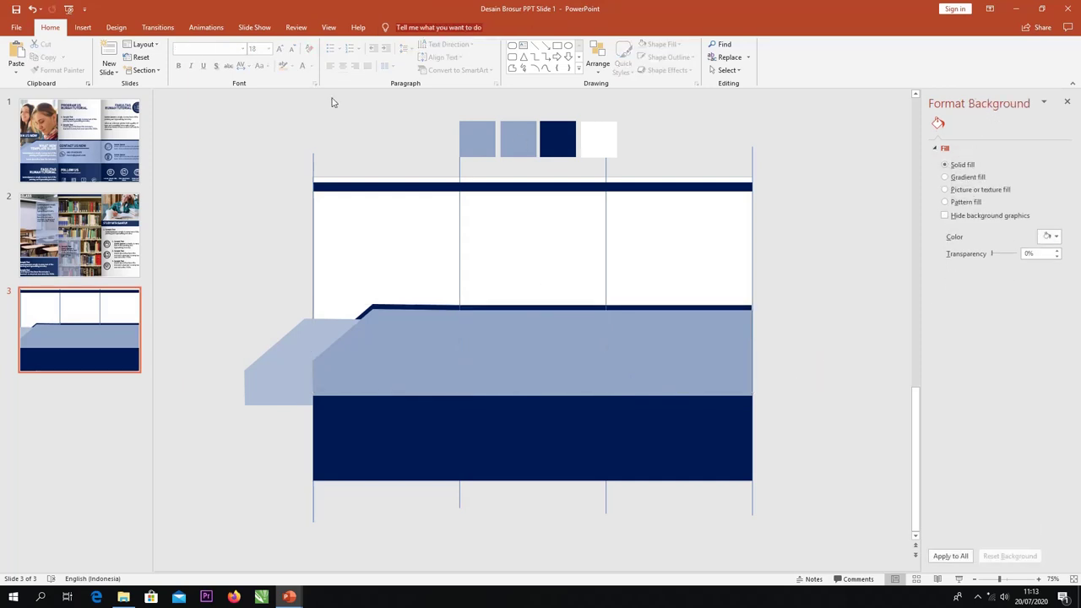
- Draw a white, outline-free rectangle over the middle panel and send it to the back
{"action": "left_click", "coordinate": [81, 27]}
{"action": "left_click", "coordinate": [206, 58]}
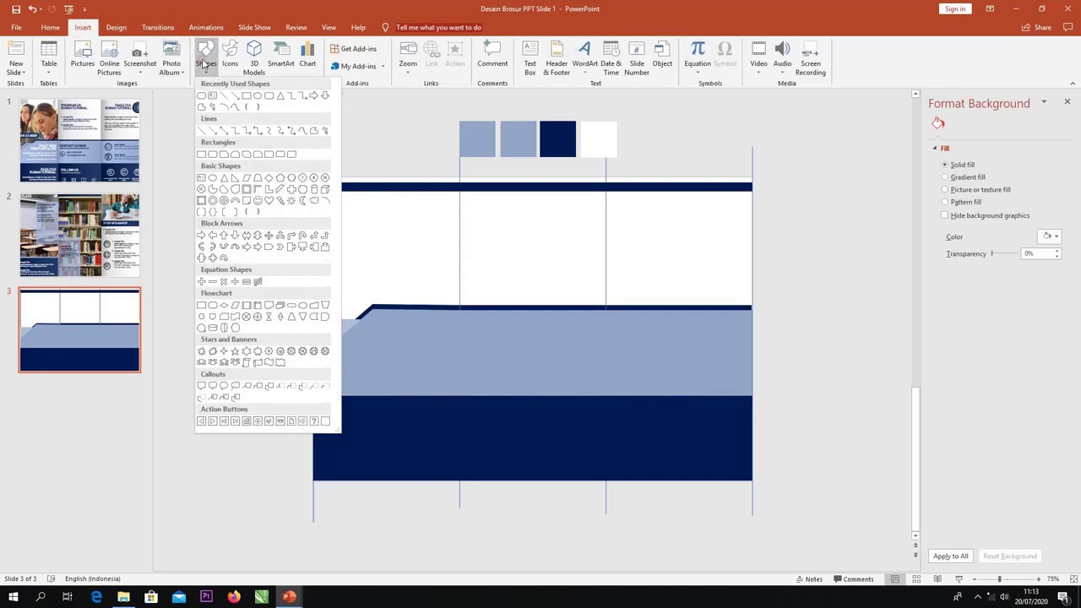
{"action": "left_click", "coordinate": [246, 94]}
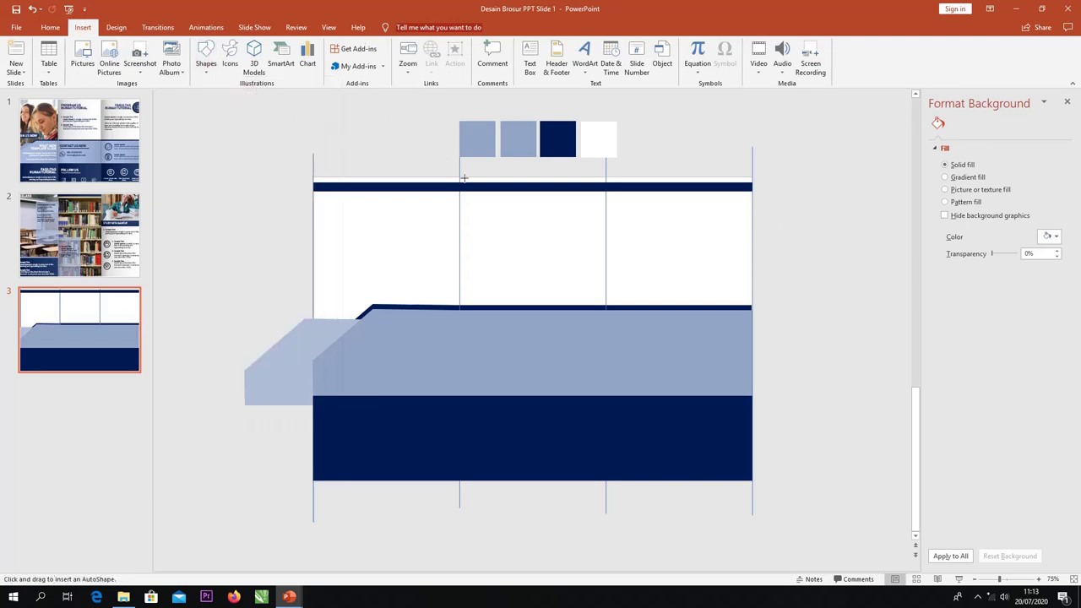
{"action": "left_click_drag", "start_coordinate": [460, 178], "coordinate": [605, 397]}
{"action": "right_click", "coordinate": [552, 253]}
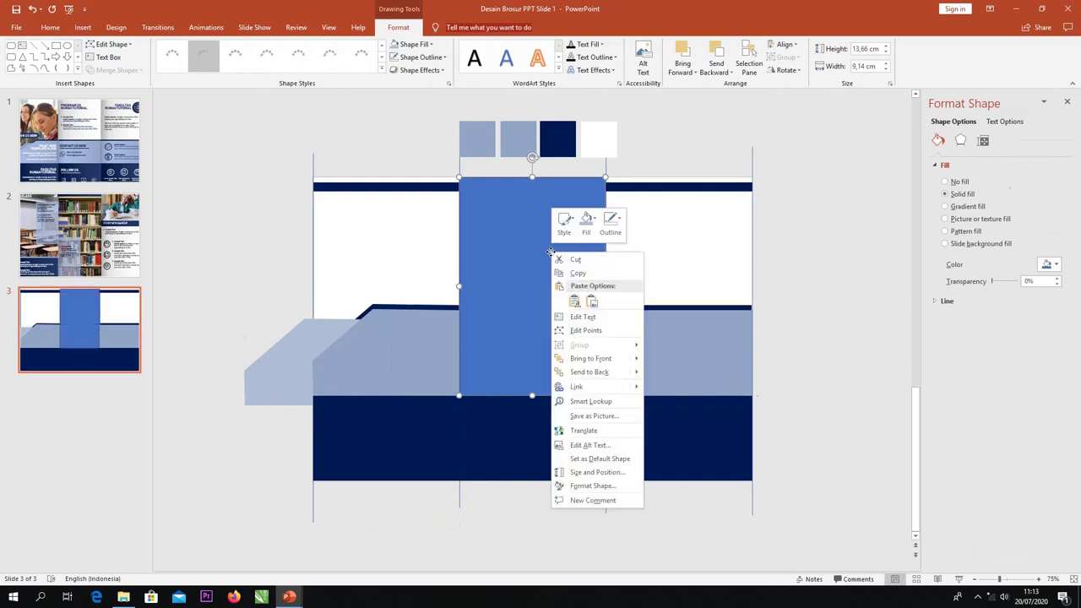
{"action": "left_click", "coordinate": [603, 371]}
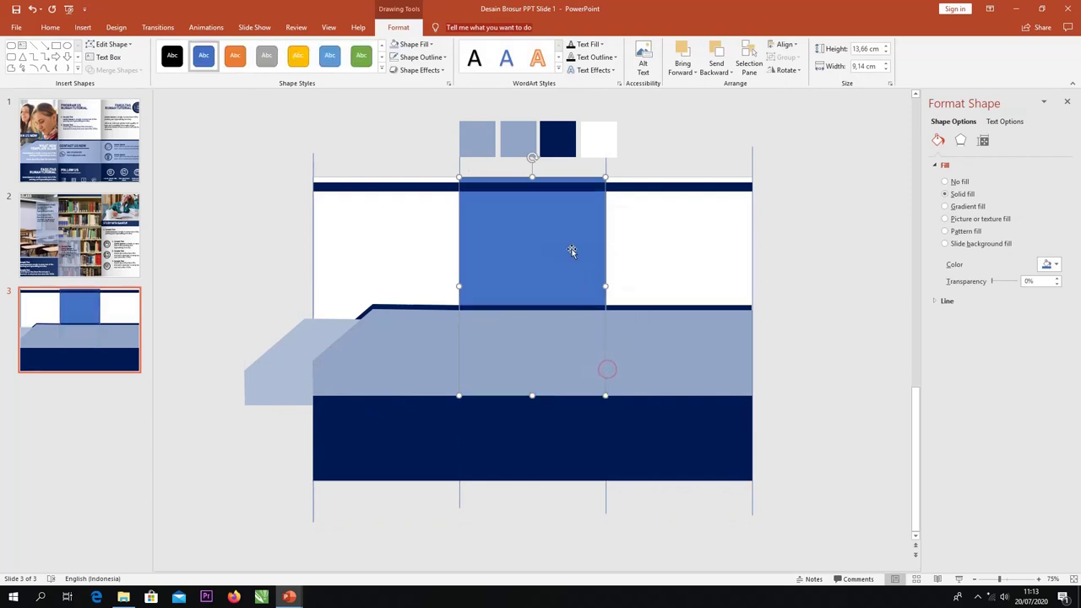
{"action": "right_click", "coordinate": [602, 244]}
{"action": "left_click", "coordinate": [607, 220]}
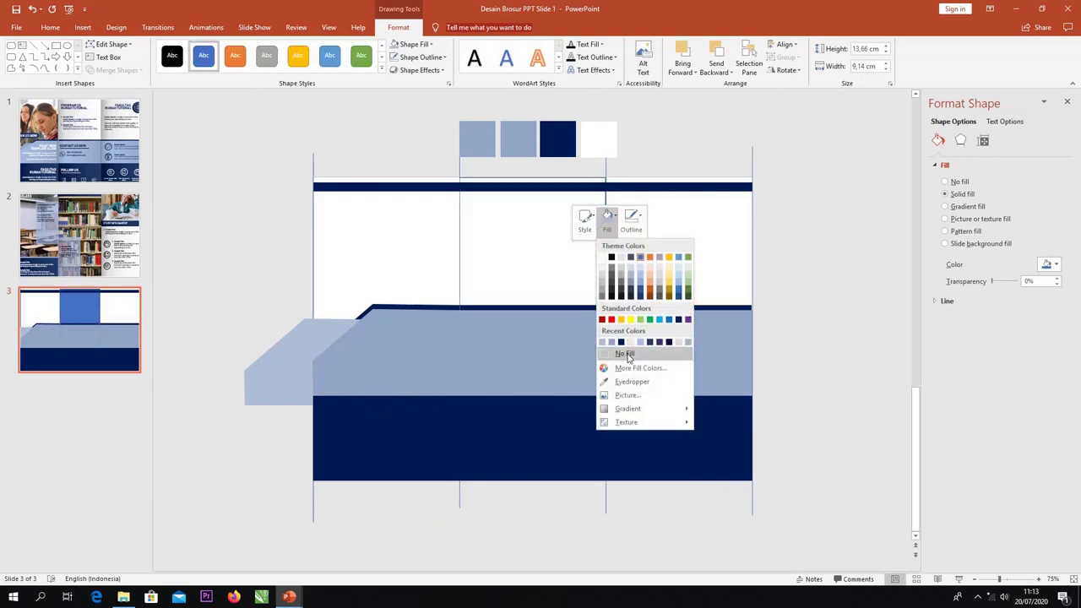
{"action": "left_click", "coordinate": [602, 257]}
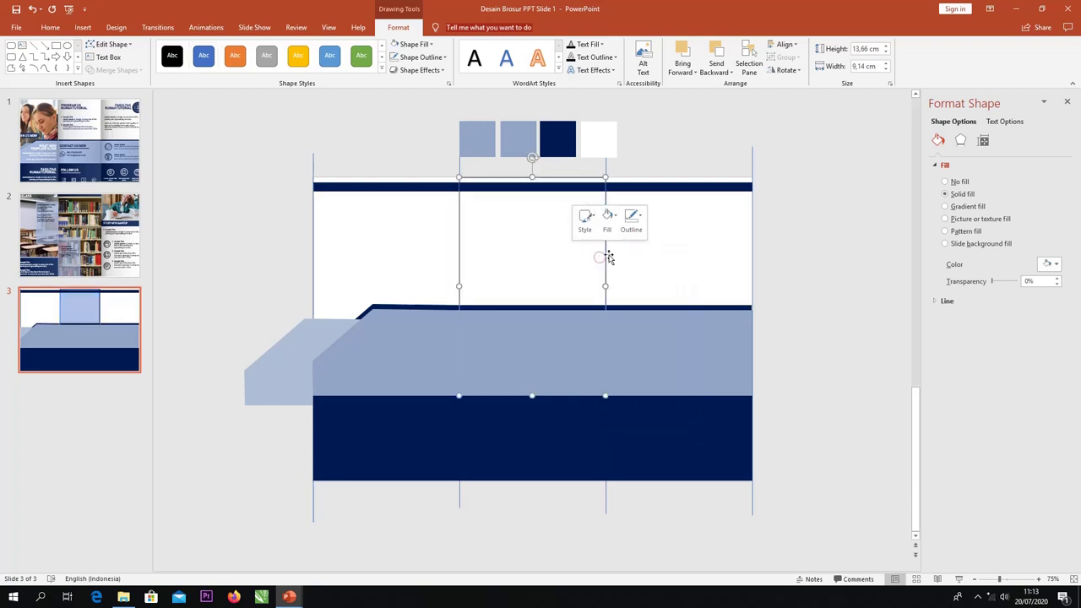
{"action": "left_click", "coordinate": [636, 227]}
{"action": "left_click", "coordinate": [659, 353]}
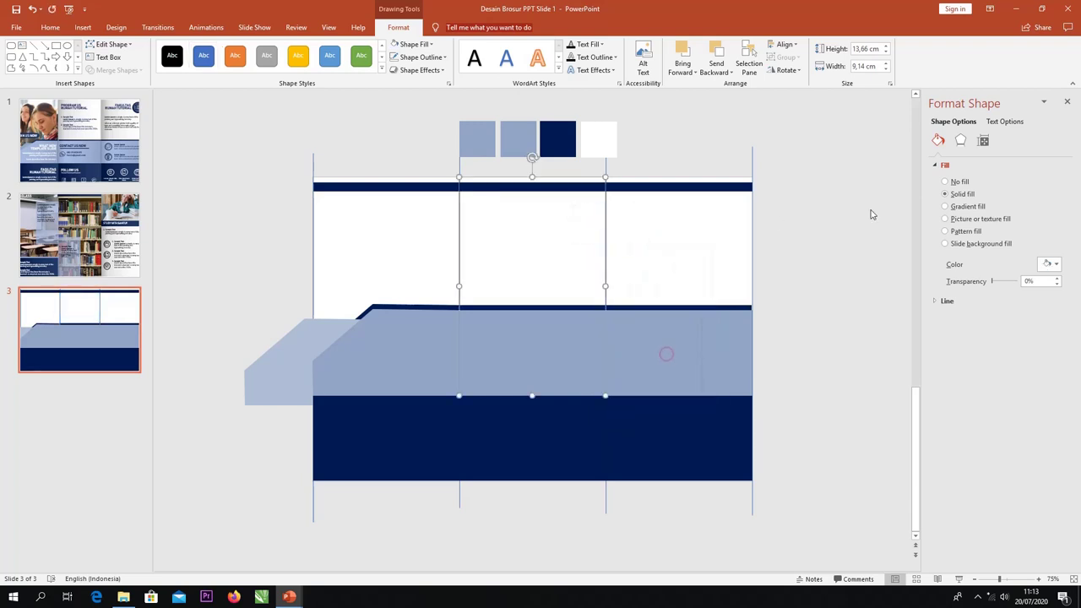
- Give the rectangle a grey-to-white gradient fill, shifting the middle stop slightly left
{"action": "left_click", "coordinate": [945, 206]}
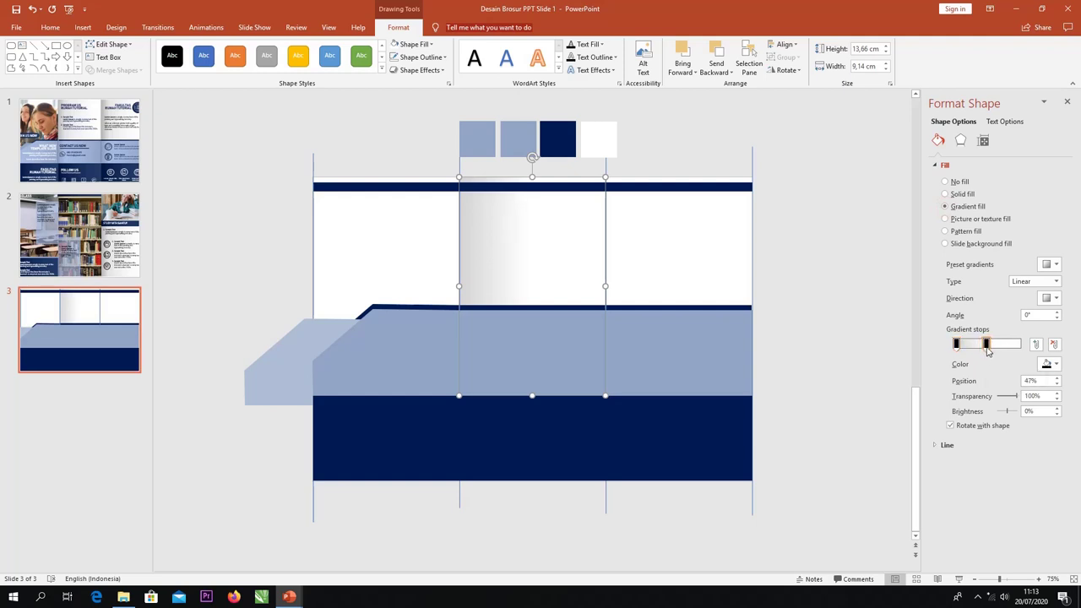
{"action": "left_click_drag", "start_coordinate": [988, 351], "coordinate": [983, 351]}
{"action": "left_click", "coordinate": [984, 344]}
{"action": "left_click", "coordinate": [803, 223]}
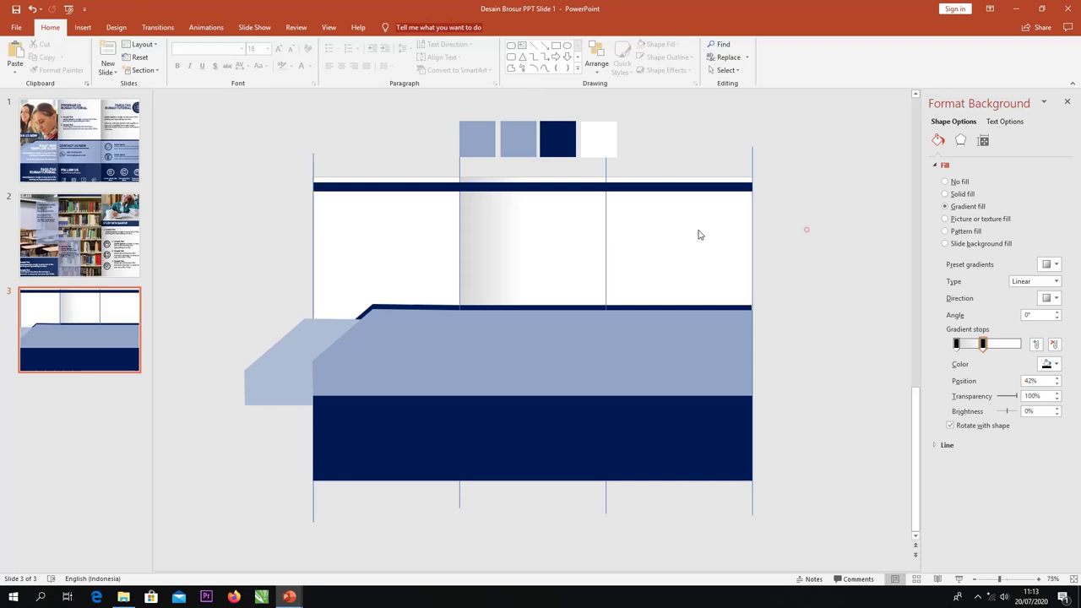
- Copy the gradient rectangle onto the right panel and add narrow full-height gradient strips on both fold lines
{"action": "left_click", "coordinate": [509, 246]}
{"action": "left_click_drag", "start_coordinate": [510, 246], "coordinate": [648, 240]}
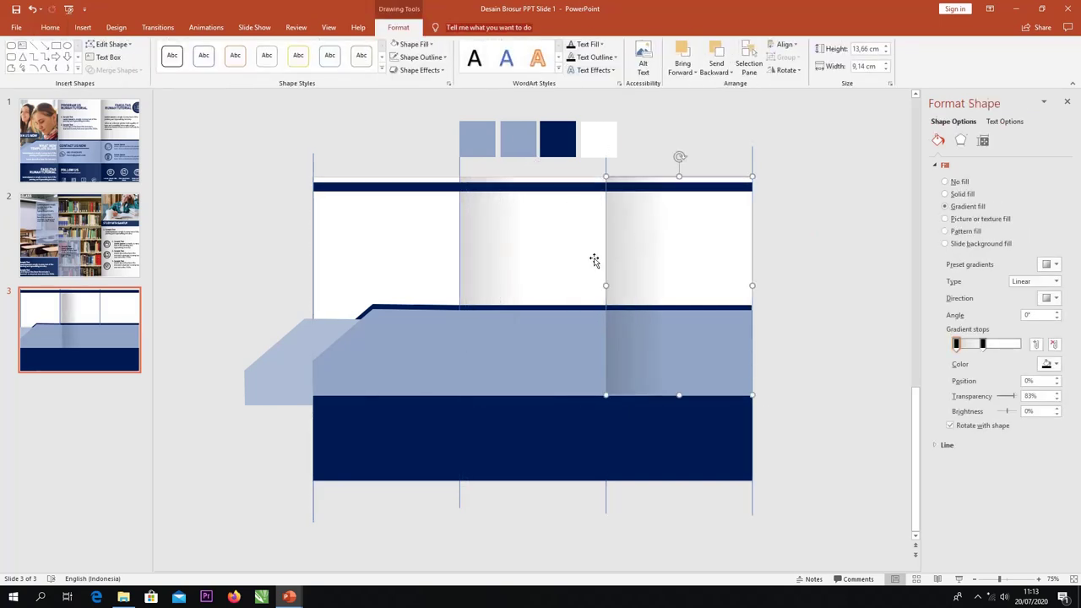
{"action": "left_click", "coordinate": [515, 252]}
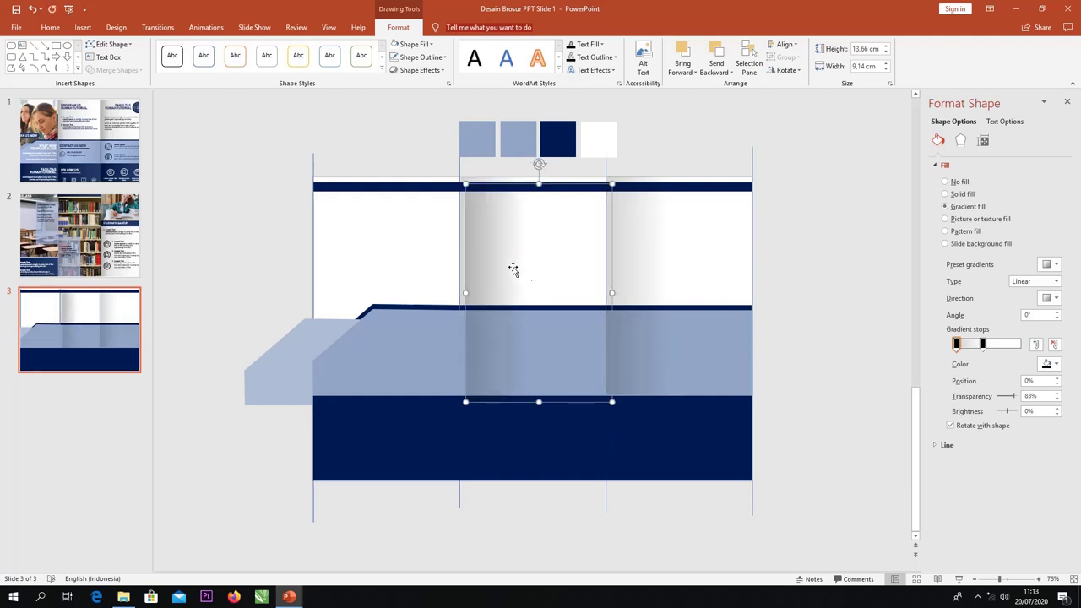
{"action": "left_click_drag", "start_coordinate": [507, 261], "coordinate": [266, 279]}
{"action": "left_click_drag", "start_coordinate": [364, 305], "coordinate": [283, 305]}
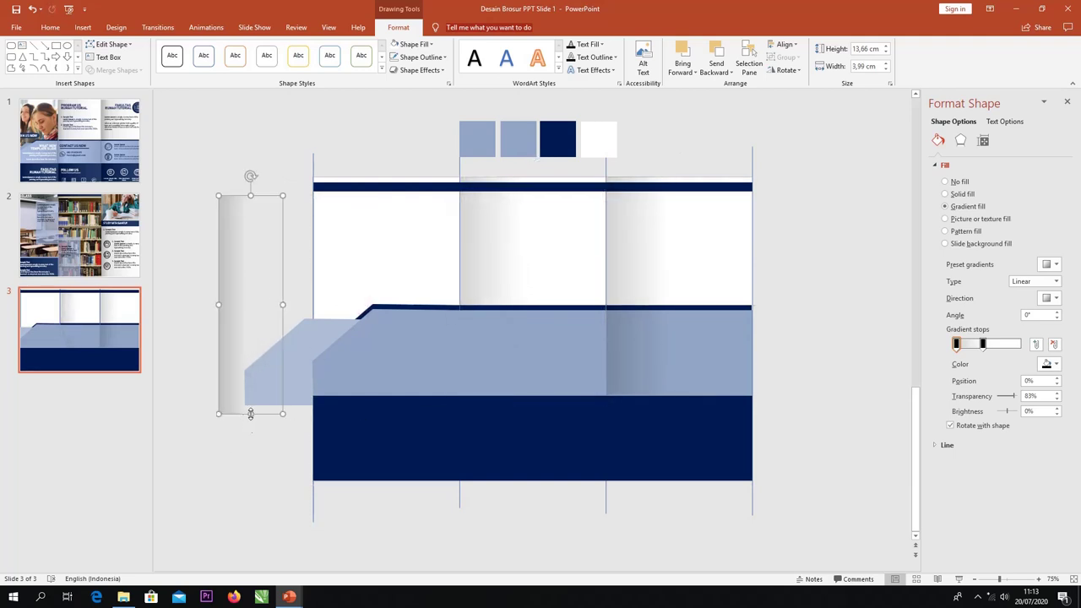
{"action": "left_click_drag", "start_coordinate": [250, 414], "coordinate": [251, 481]}
{"action": "mouse_move", "coordinate": [284, 342]}
{"action": "left_mouse_down"}
{"action": "mouse_move", "coordinate": [272, 342]}
{"action": "mouse_move", "coordinate": [497, 319]}
{"action": "mouse_move", "coordinate": [476, 321]}
{"action": "left_mouse_up"}
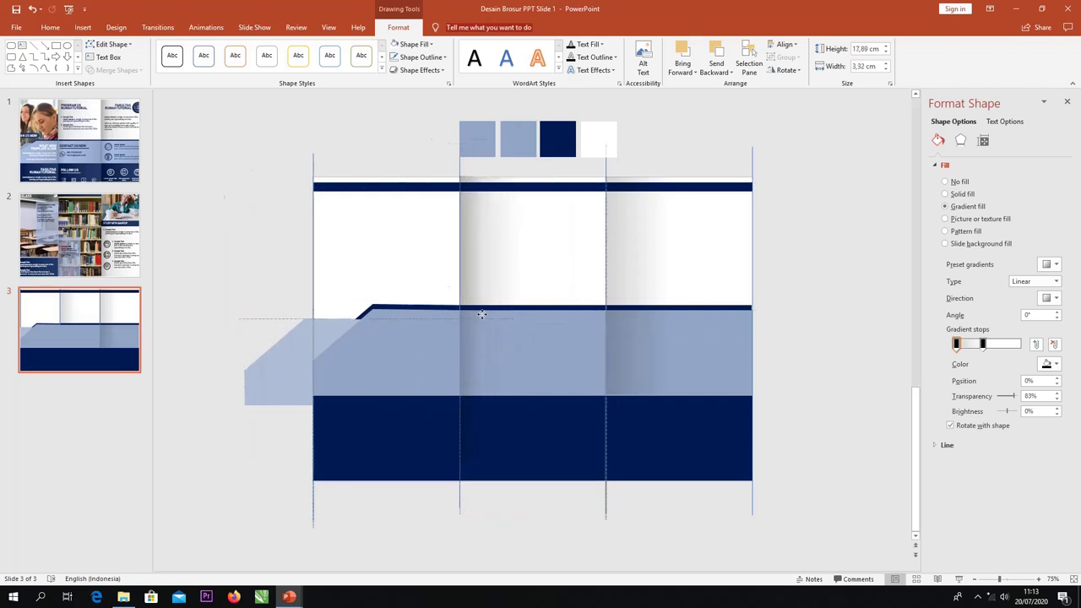
{"action": "left_click_drag", "start_coordinate": [486, 460], "coordinate": [487, 480]}
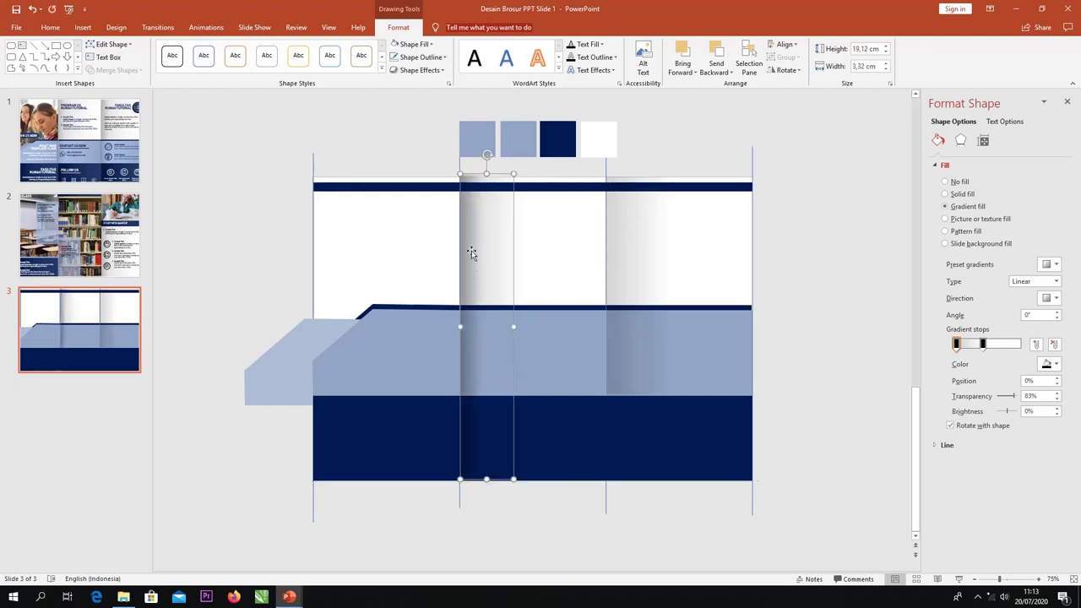
{"action": "mouse_move", "coordinate": [472, 249]}
{"action": "left_mouse_down"}
{"action": "mouse_move", "coordinate": [632, 262]}
{"action": "mouse_move", "coordinate": [620, 253]}
{"action": "left_mouse_up"}
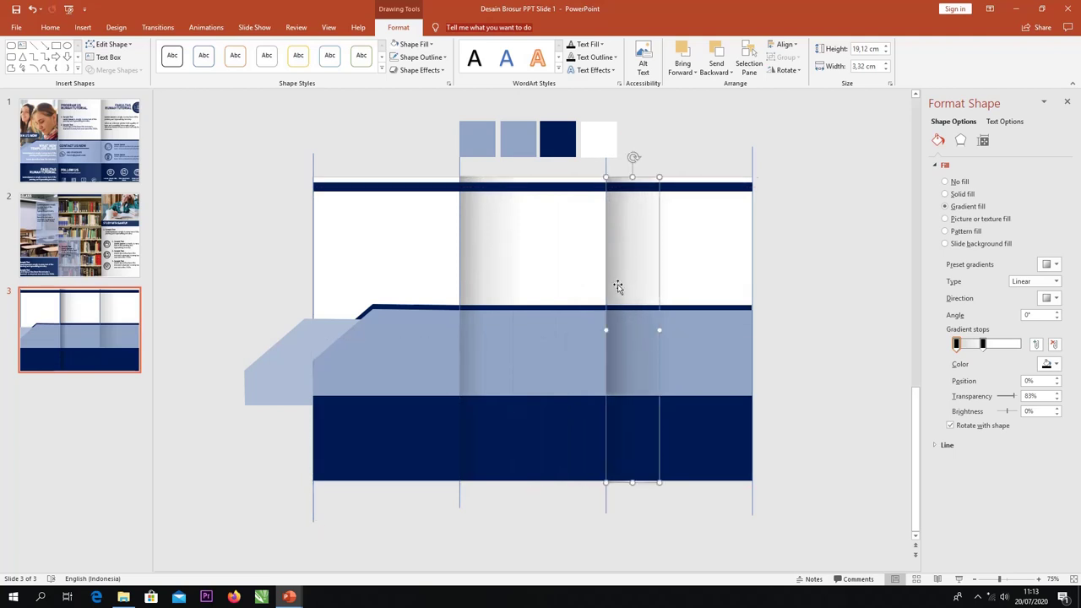
{"action": "left_click", "coordinate": [660, 518]}
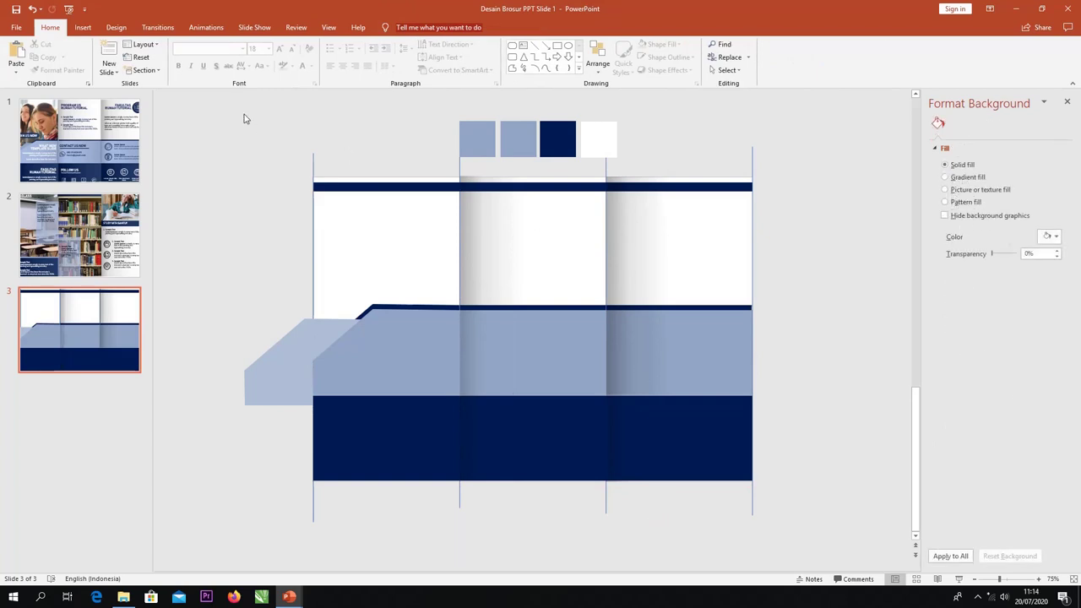
- Draw a rounded rectangle near the top right and round its corners fully into a pill
{"action": "left_click", "coordinate": [82, 27]}
{"action": "left_click", "coordinate": [206, 58]}
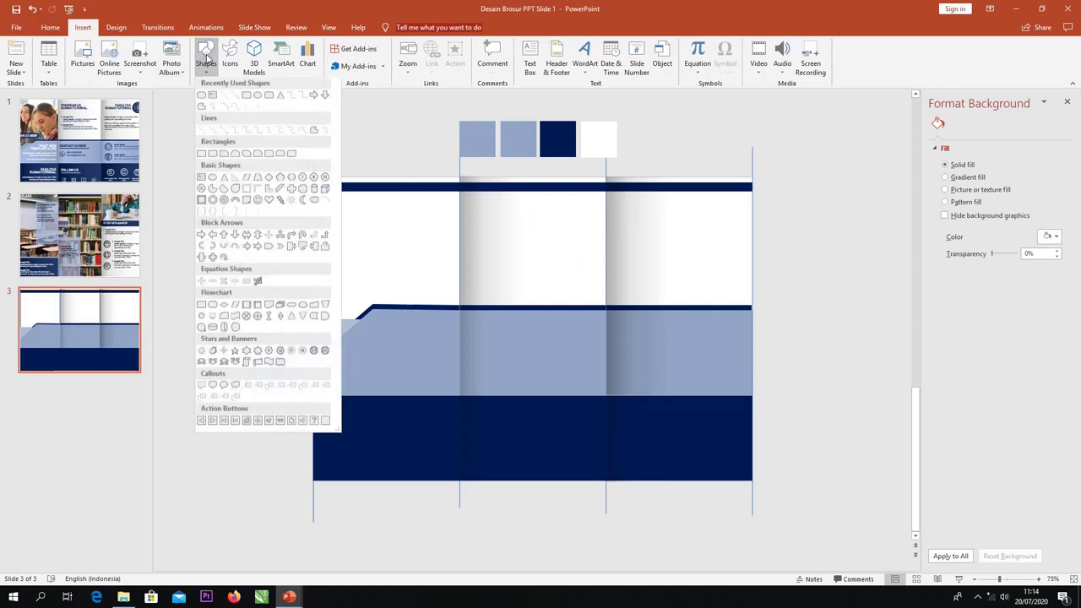
{"action": "left_click", "coordinate": [212, 157]}
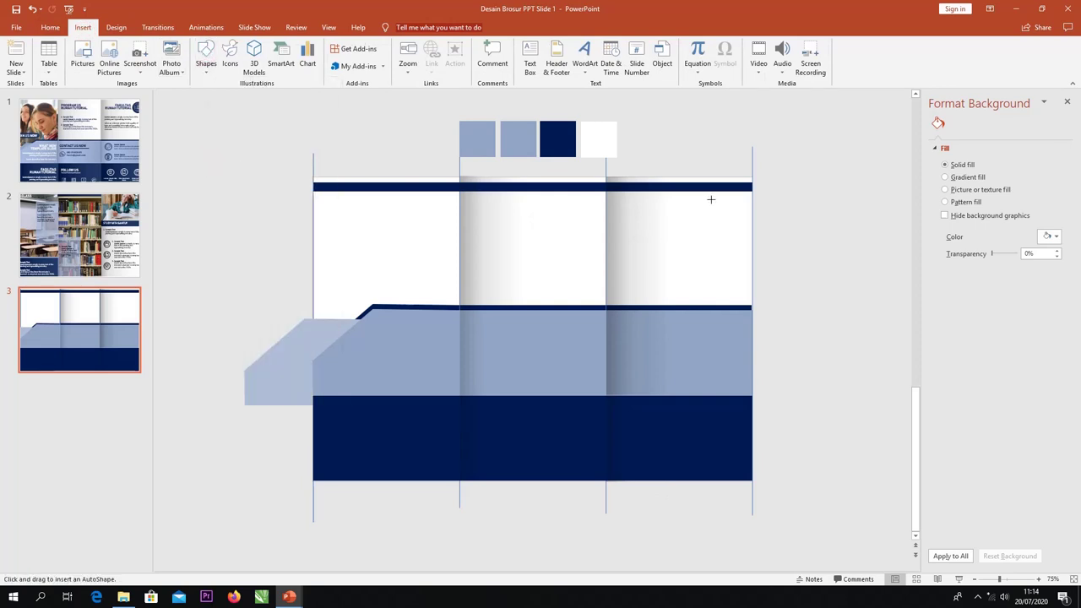
{"action": "left_click_drag", "start_coordinate": [710, 200], "coordinate": [801, 242]}
{"action": "mouse_move", "coordinate": [718, 201]}
{"action": "left_mouse_down"}
{"action": "mouse_move", "coordinate": [740, 205]}
{"action": "mouse_move", "coordinate": [736, 193]}
{"action": "left_mouse_up"}
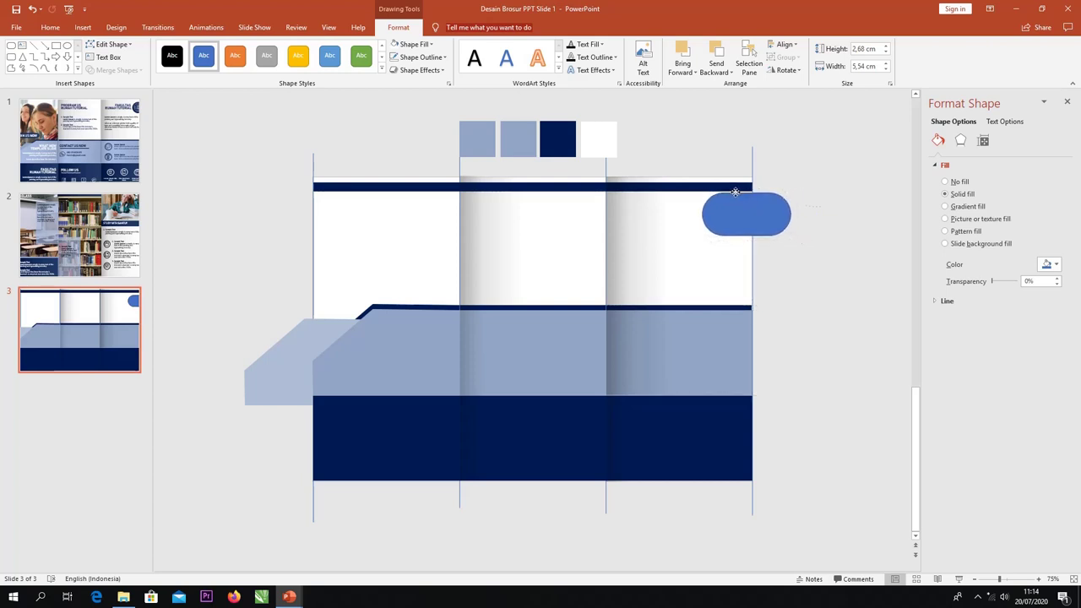
- Copy the pill to the left side and reshape it into a thin bar over the left panel
{"action": "mouse_move", "coordinate": [737, 192]}
{"action": "left_mouse_down"}
{"action": "mouse_move", "coordinate": [746, 206]}
{"action": "mouse_move", "coordinate": [334, 261]}
{"action": "left_mouse_up"}
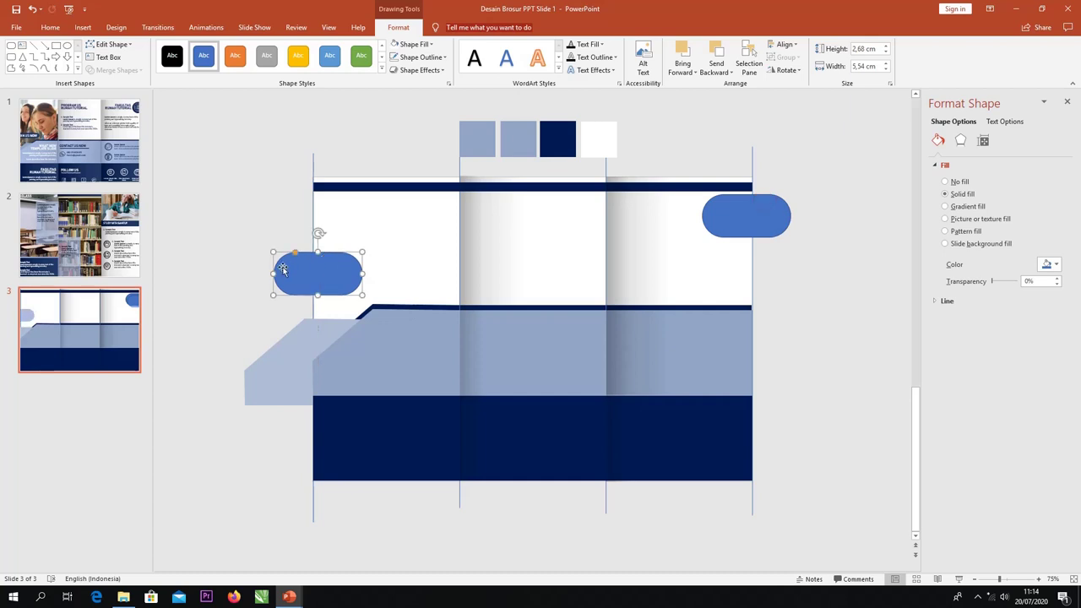
{"action": "left_click_drag", "start_coordinate": [272, 273], "coordinate": [196, 273]}
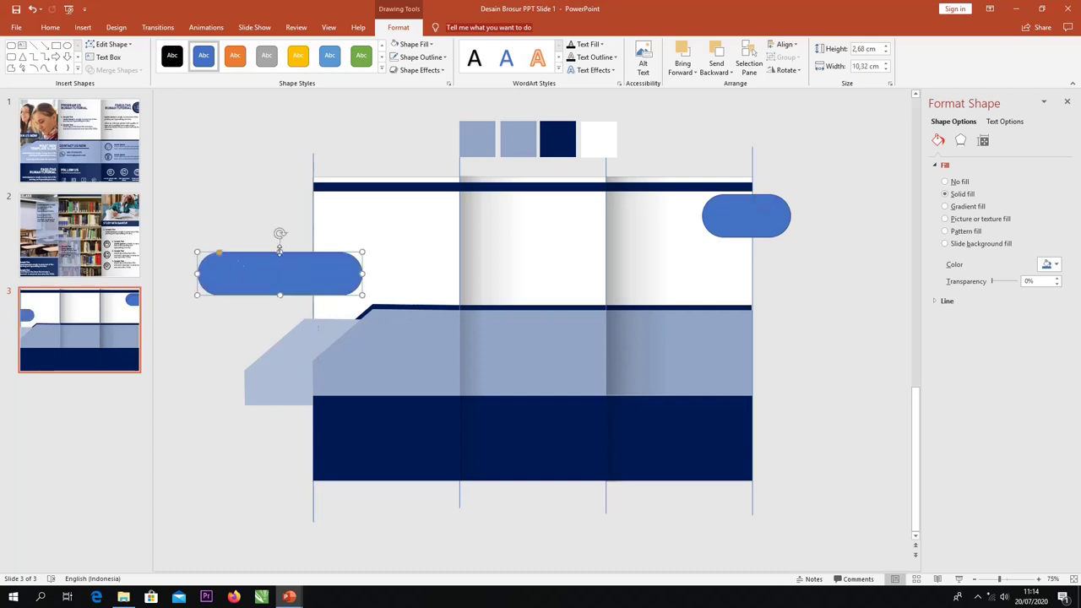
{"action": "mouse_move", "coordinate": [279, 250]}
{"action": "left_mouse_down"}
{"action": "mouse_move", "coordinate": [287, 277]}
{"action": "mouse_move", "coordinate": [356, 279]}
{"action": "left_mouse_up"}
{"action": "left_click_drag", "start_coordinate": [245, 285], "coordinate": [281, 284]}
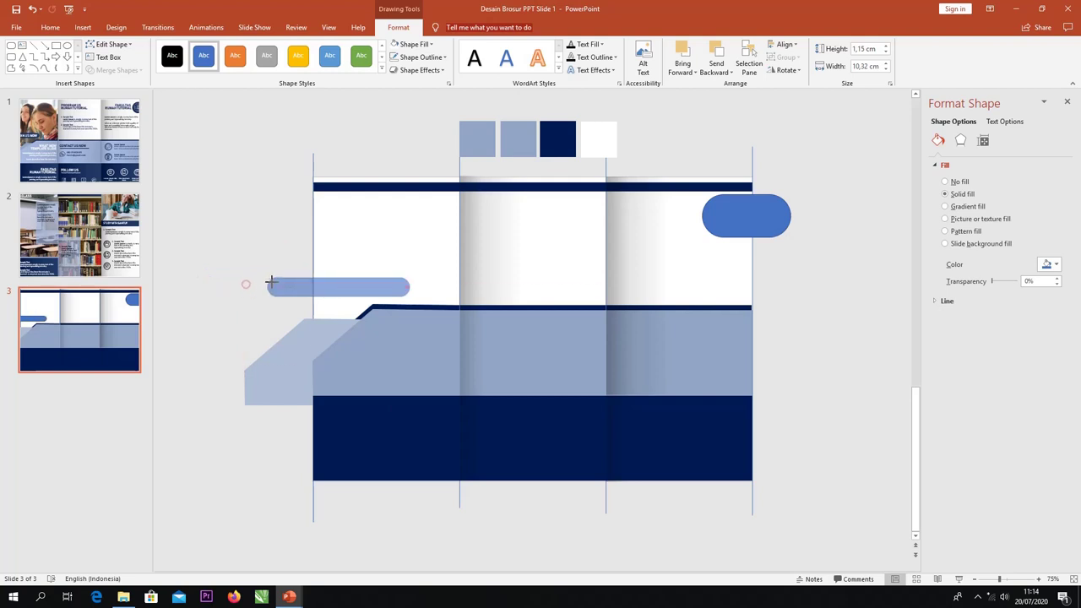
{"action": "left_click_drag", "start_coordinate": [360, 276], "coordinate": [356, 278]}
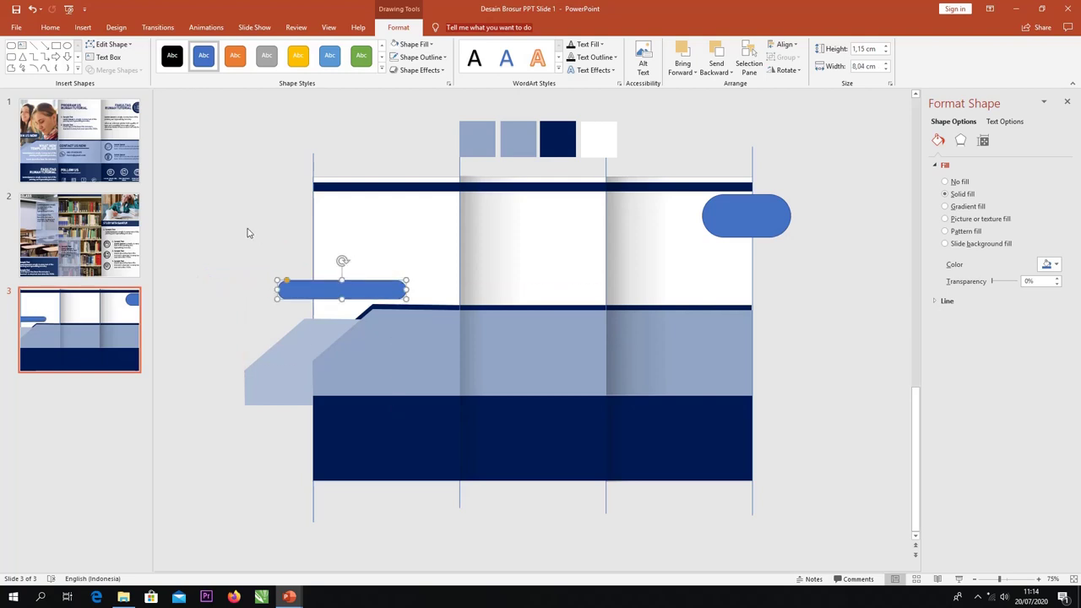
{"action": "left_click", "coordinate": [248, 233]}
- Push the thin left pill past the page's left edge and the top-right pill further right
{"action": "left_click", "coordinate": [337, 287]}
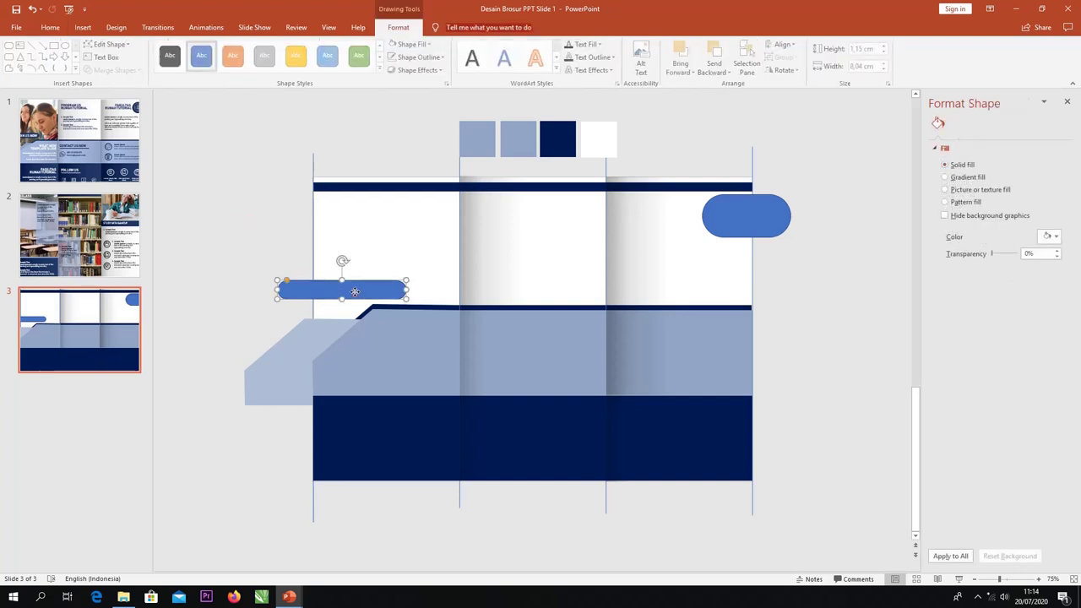
{"action": "left_click_drag", "start_coordinate": [360, 285], "coordinate": [335, 282]}
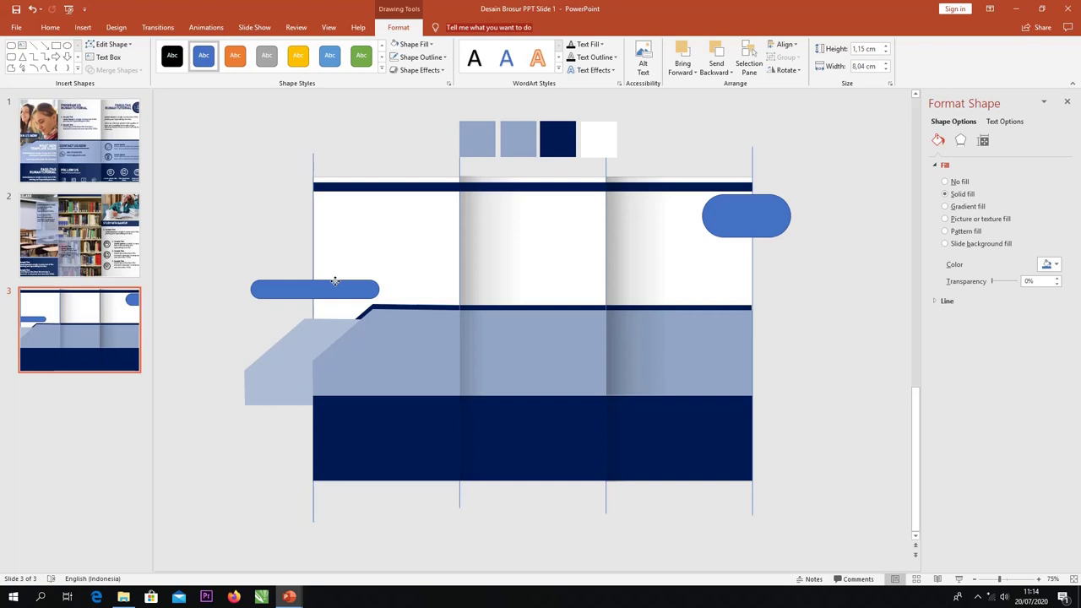
{"action": "left_click_drag", "start_coordinate": [768, 216], "coordinate": [783, 214]}
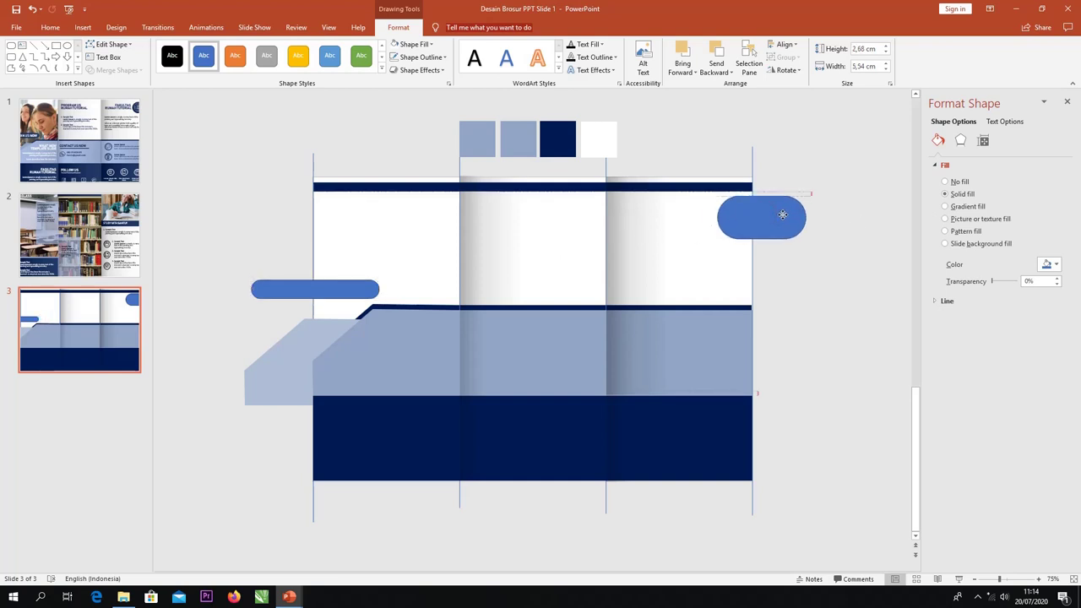
{"action": "left_click_drag", "start_coordinate": [783, 214], "coordinate": [783, 215]}
{"action": "left_click", "coordinate": [795, 281]}
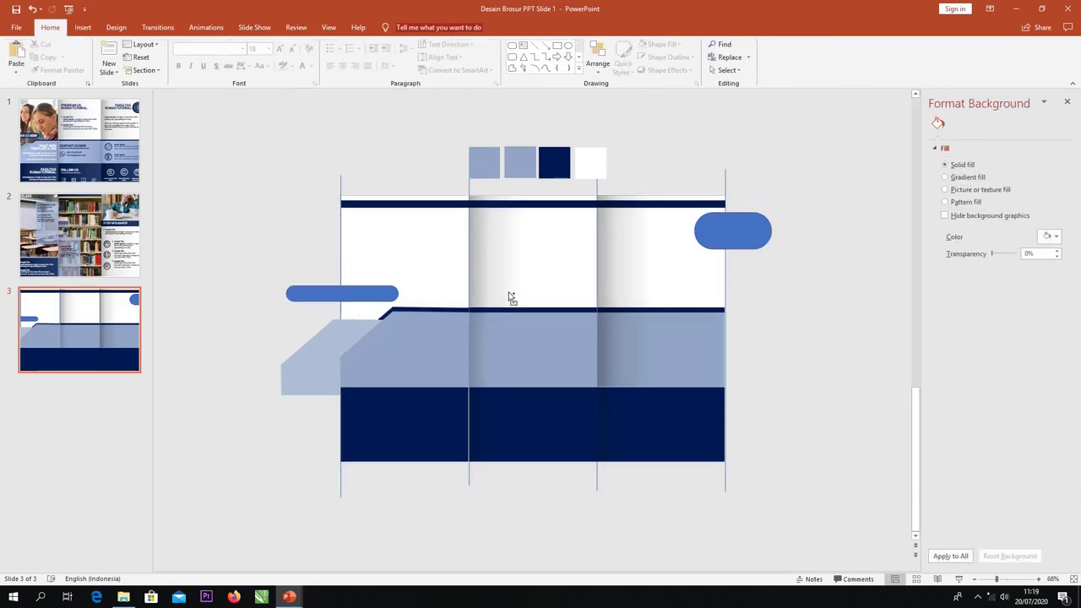
- Paste the students photo and enlarge it over the top-left brochure panel
{"action": "key", "text": "ctrl+v"}
{"action": "left_click_drag", "start_coordinate": [801, 342], "coordinate": [344, 261]}
{"action": "mouse_move", "coordinate": [431, 297]}
{"action": "left_mouse_down"}
{"action": "mouse_move", "coordinate": [457, 332]}
{"action": "mouse_move", "coordinate": [479, 331]}
{"action": "left_mouse_up"}
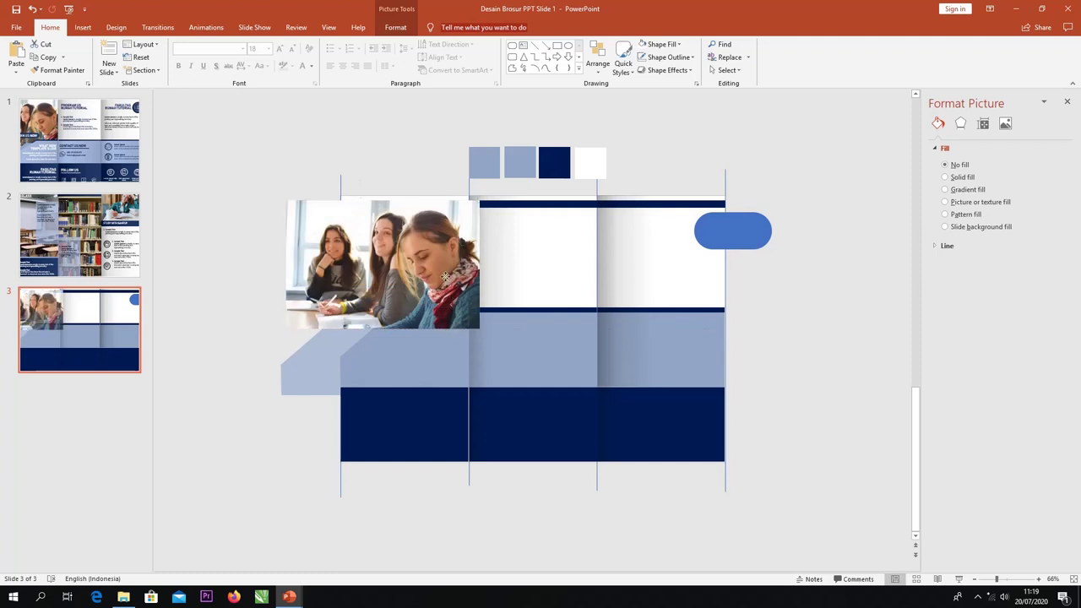
{"action": "left_click_drag", "start_coordinate": [450, 277], "coordinate": [442, 276]}
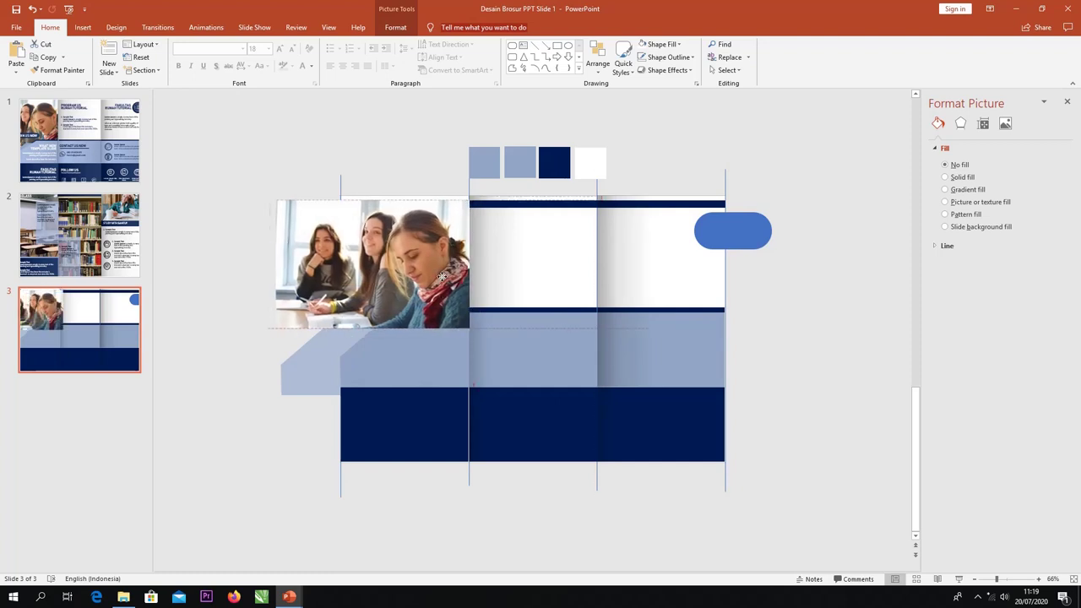
{"action": "key", "text": "Escape"}
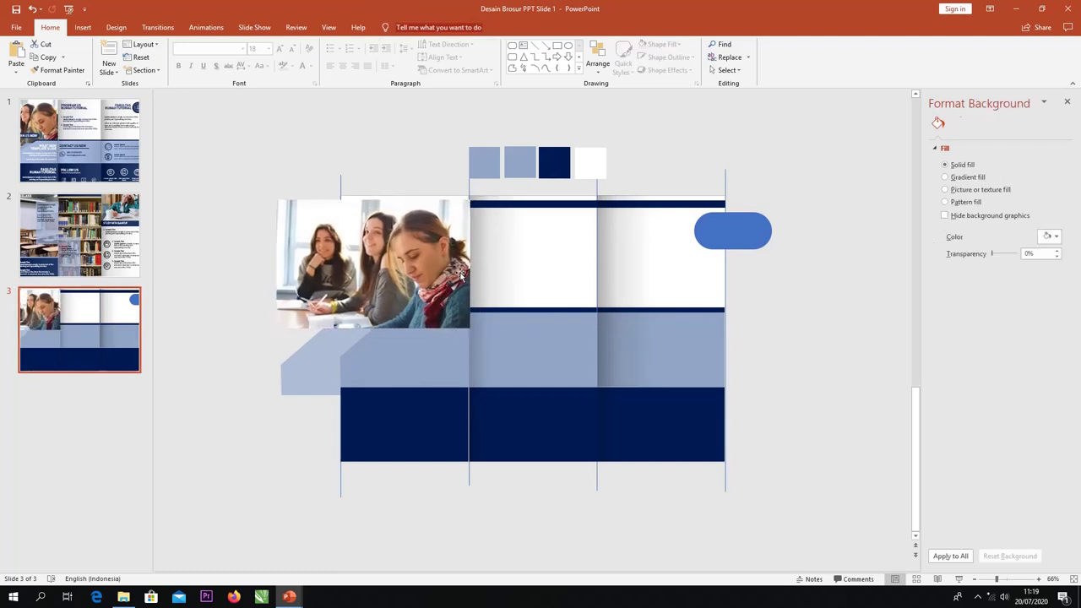
{"action": "left_click", "coordinate": [450, 269]}
- Raise the thin navy top bar with Align Top, then nudge the photo slightly up
{"action": "left_click", "coordinate": [510, 207]}
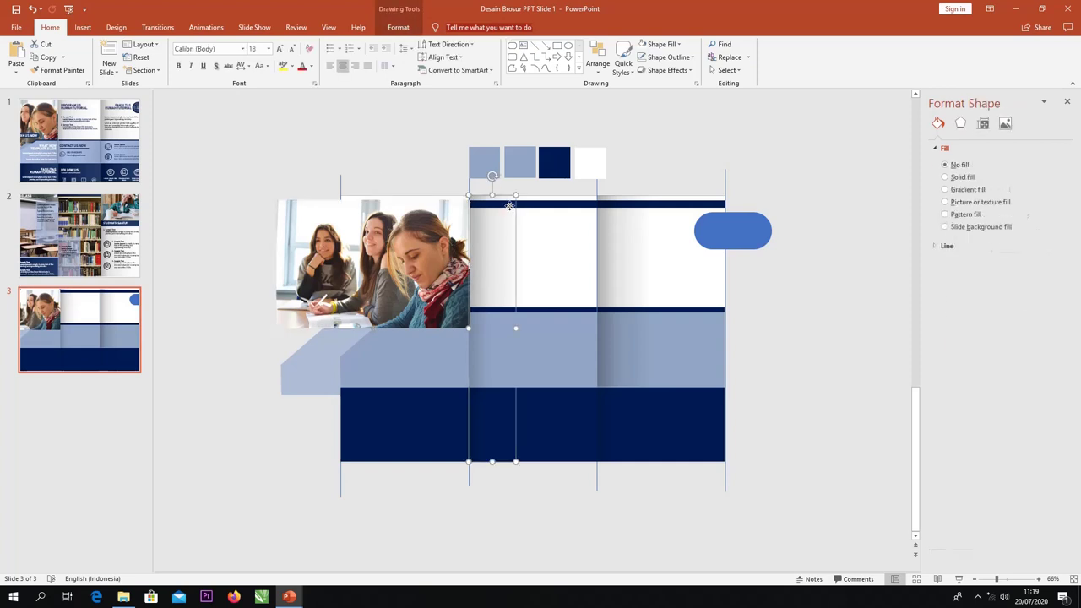
{"action": "left_click", "coordinate": [578, 203]}
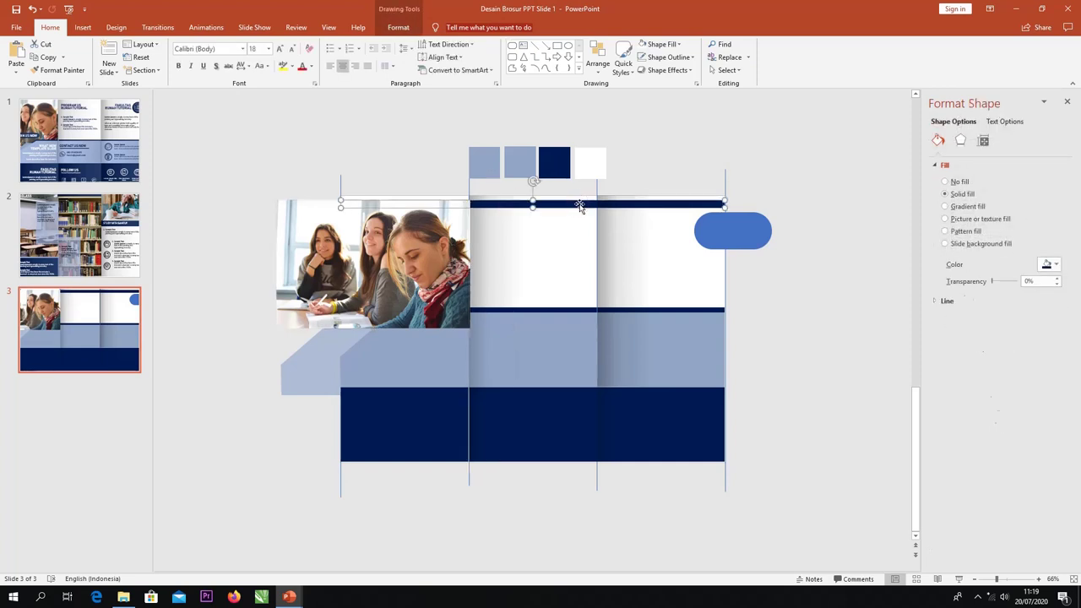
{"action": "key", "text": "Up"}
{"action": "key", "text": "Up"}
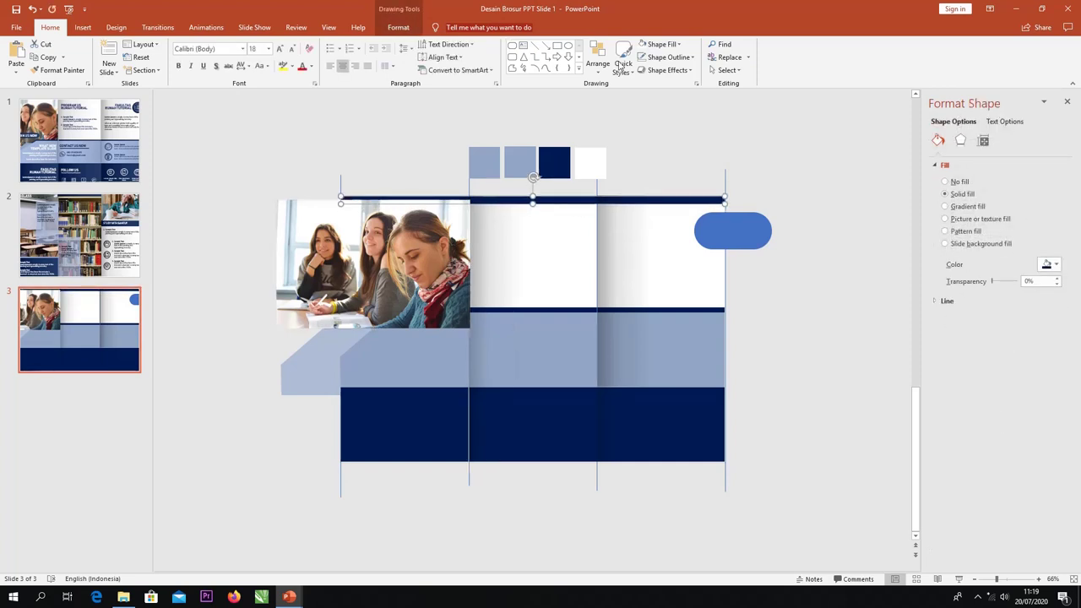
{"action": "left_click", "coordinate": [598, 61]}
{"action": "mouse_move", "coordinate": [605, 221]}
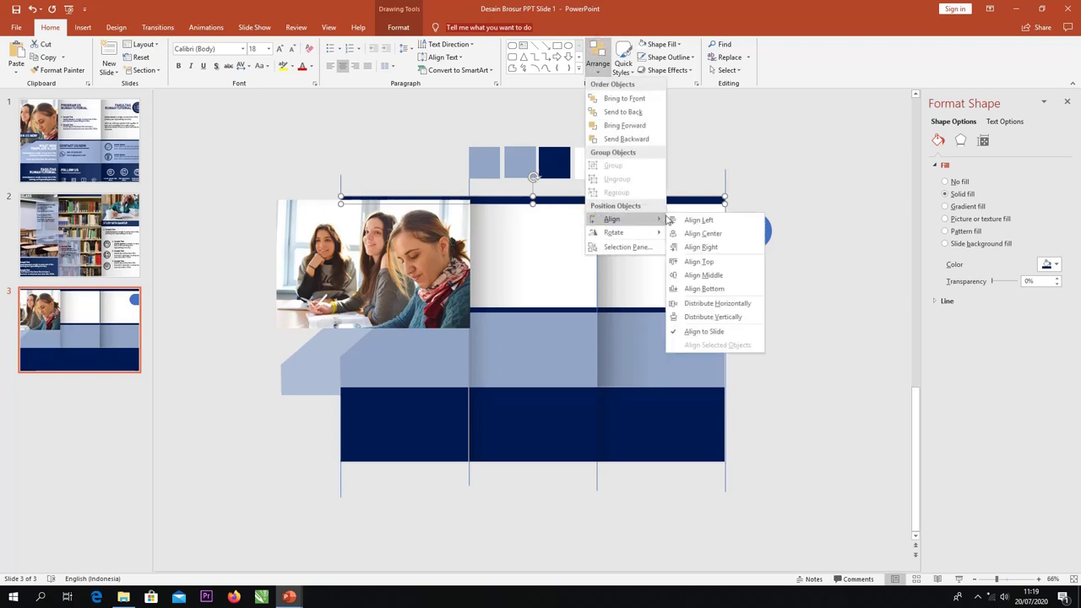
{"action": "left_click", "coordinate": [688, 261]}
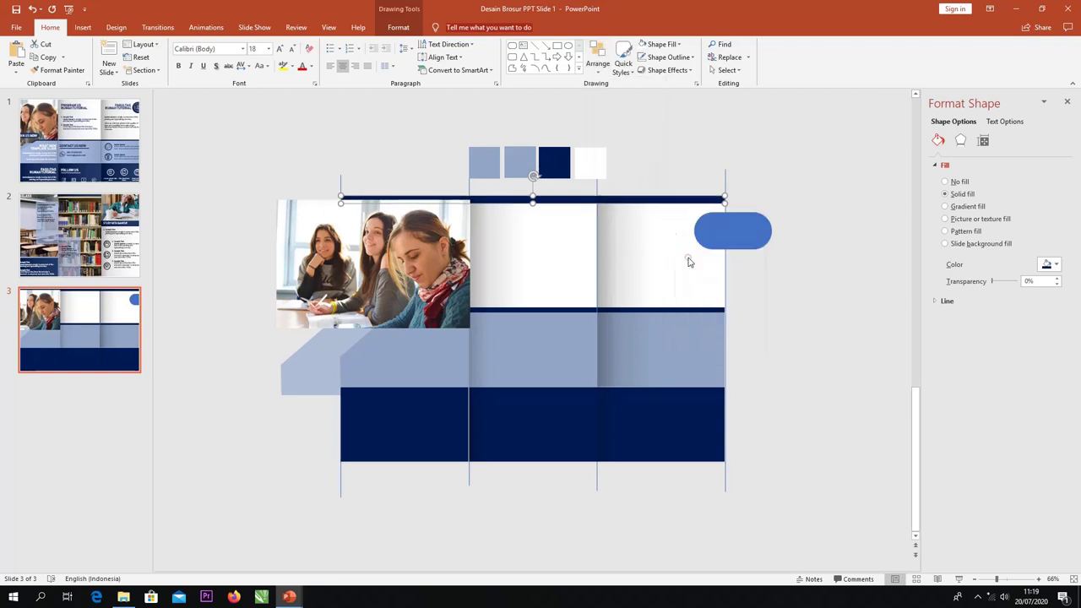
{"action": "left_click", "coordinate": [806, 291]}
{"action": "left_click_drag", "start_coordinate": [444, 256], "coordinate": [441, 252]}
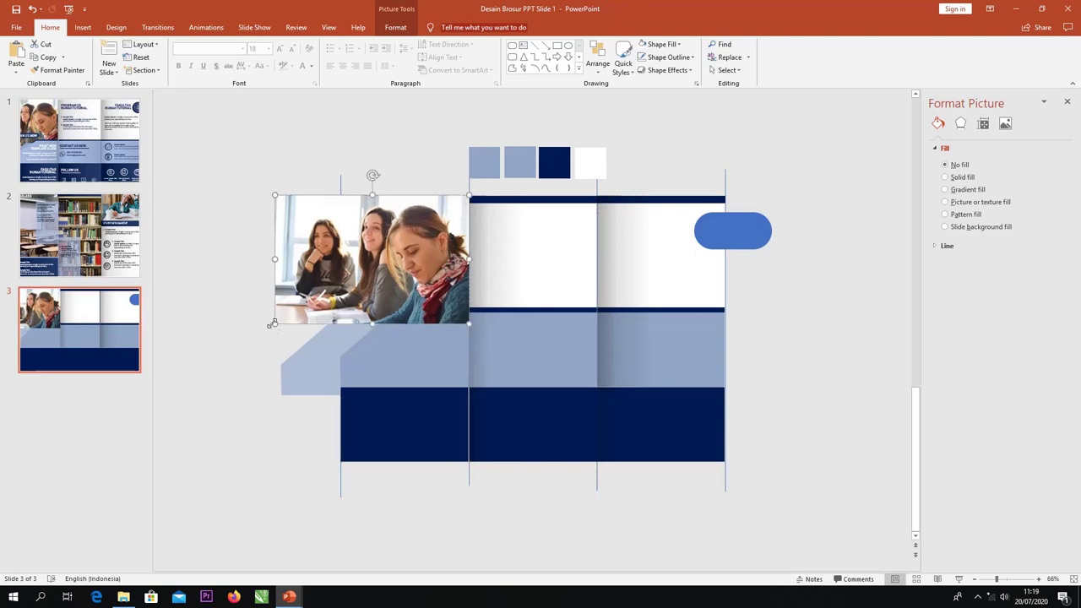
- Enlarge the students photo and crop its left side to the panel edge
{"action": "left_click_drag", "start_coordinate": [273, 323], "coordinate": [261, 333]}
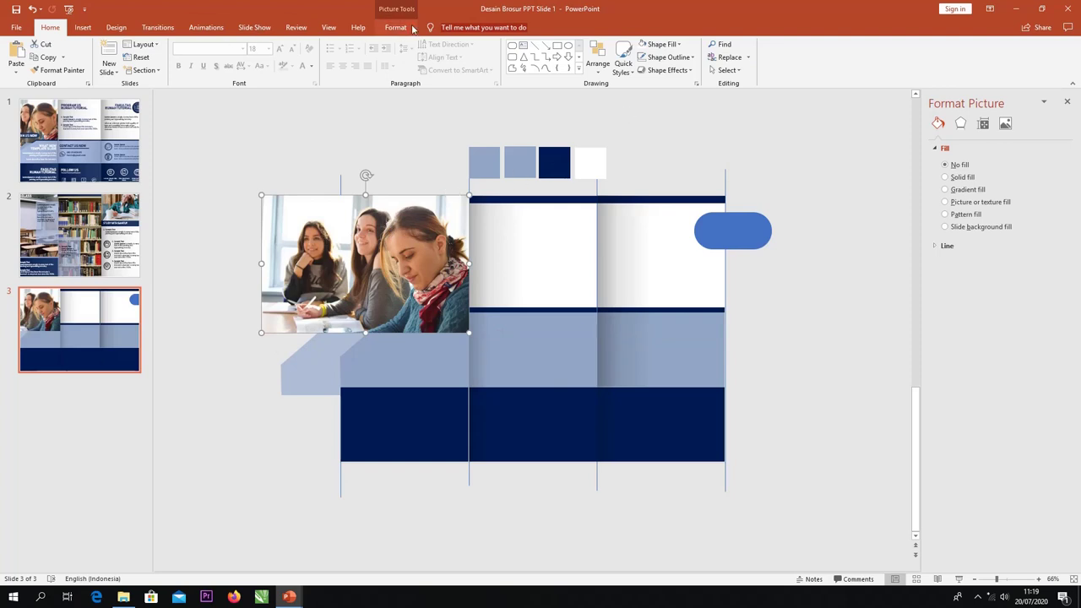
{"action": "left_click", "coordinate": [411, 29]}
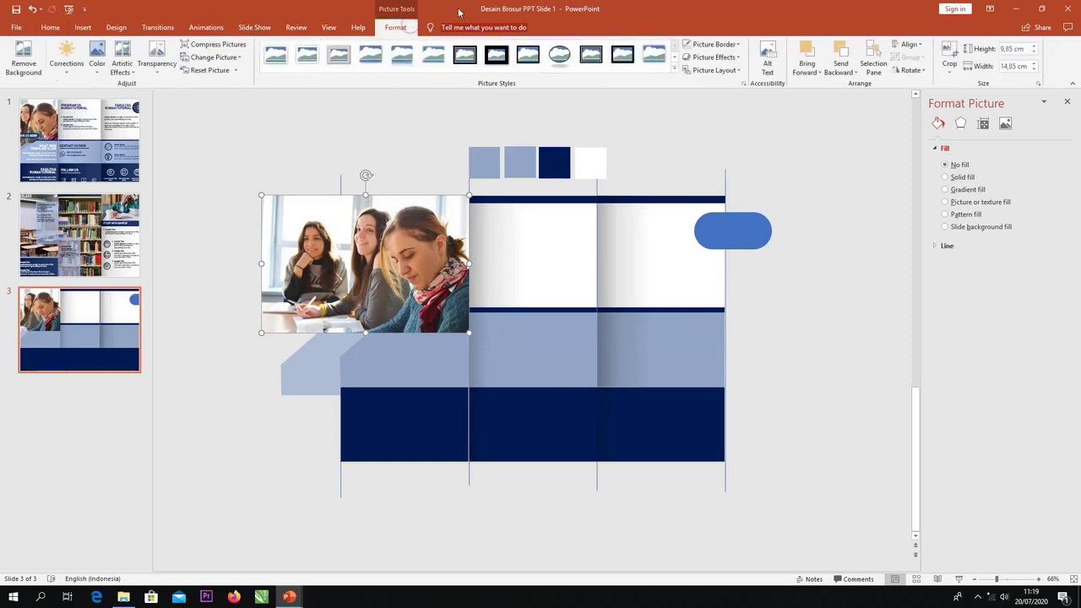
{"action": "left_click", "coordinate": [949, 71]}
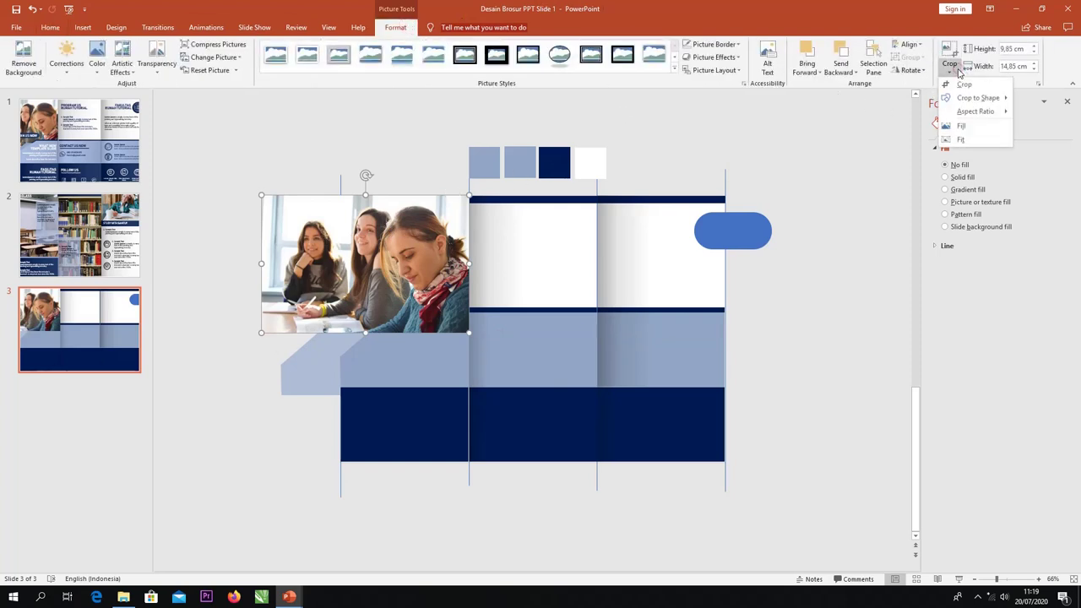
{"action": "key", "text": "Escape"}
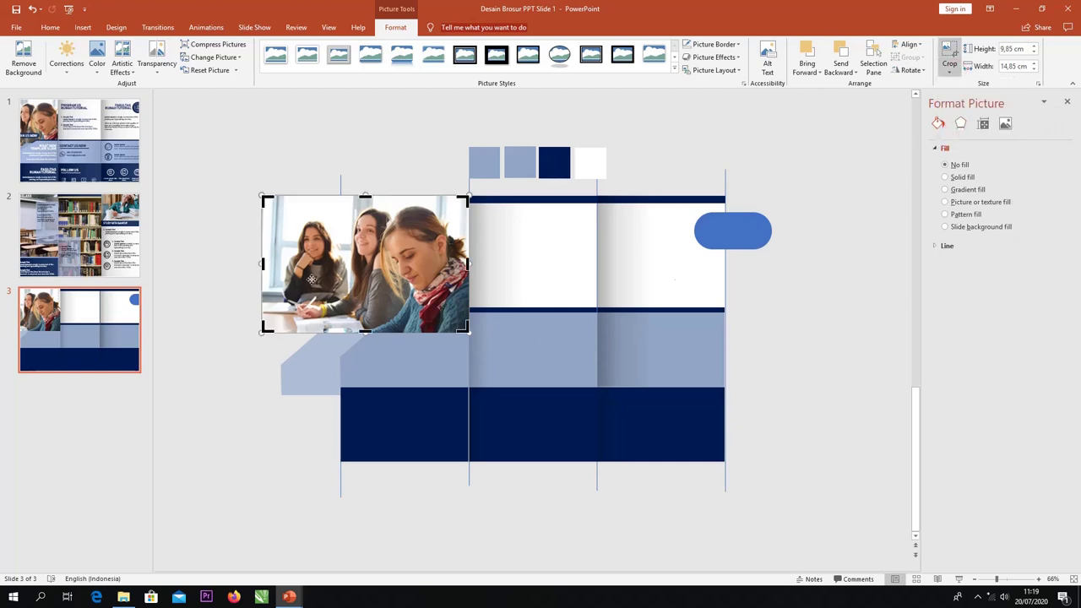
{"action": "left_click_drag", "start_coordinate": [262, 263], "coordinate": [341, 268]}
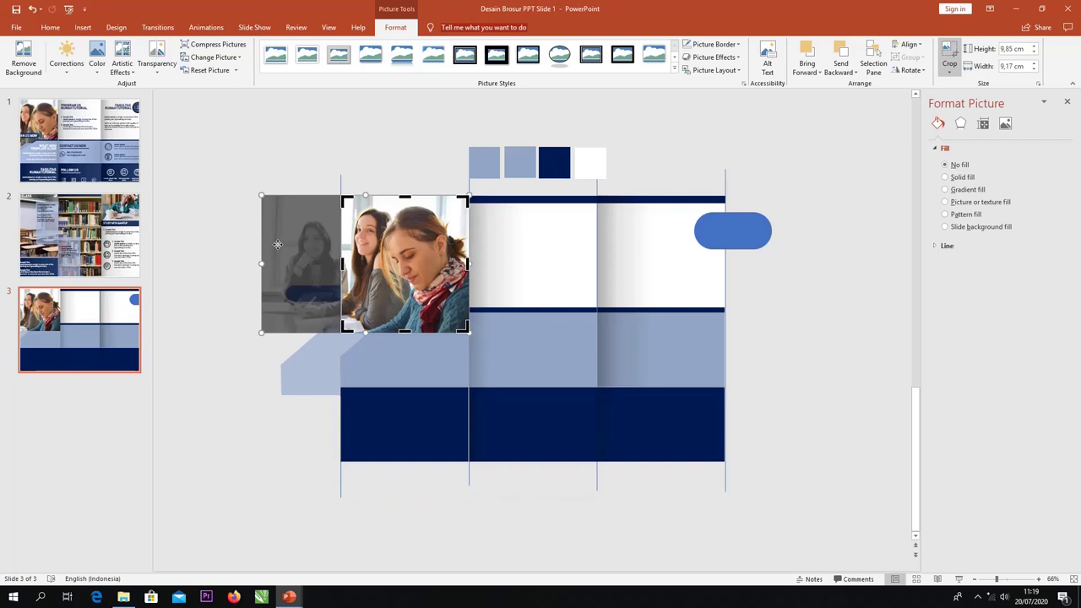
{"action": "left_click", "coordinate": [251, 158]}
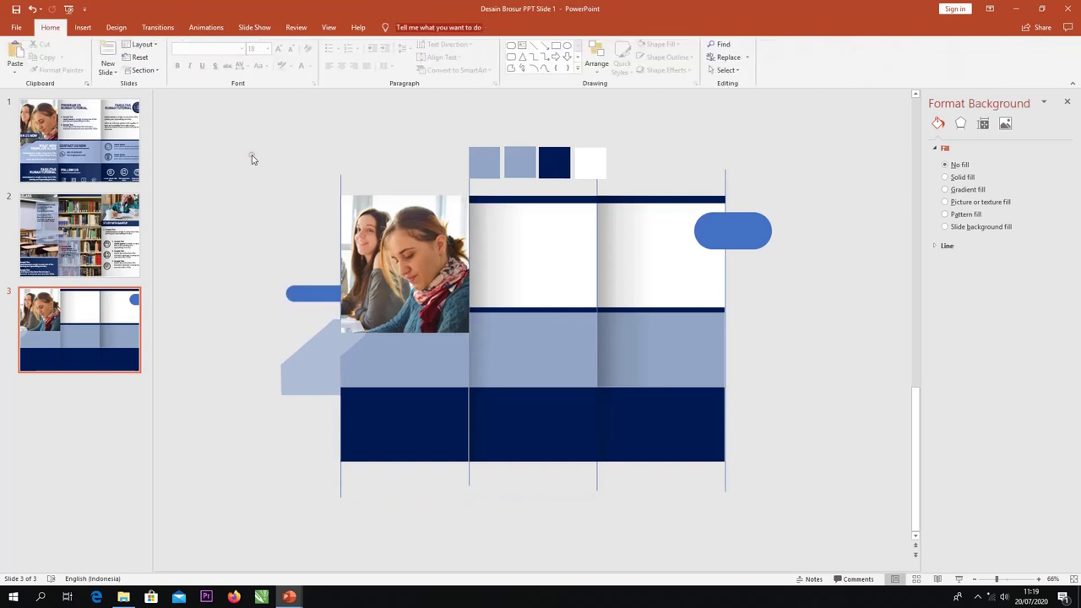
- Send the cropped photo behind the navy bars and blue band
{"action": "left_click", "coordinate": [411, 244]}
{"action": "right_click", "coordinate": [412, 244]}
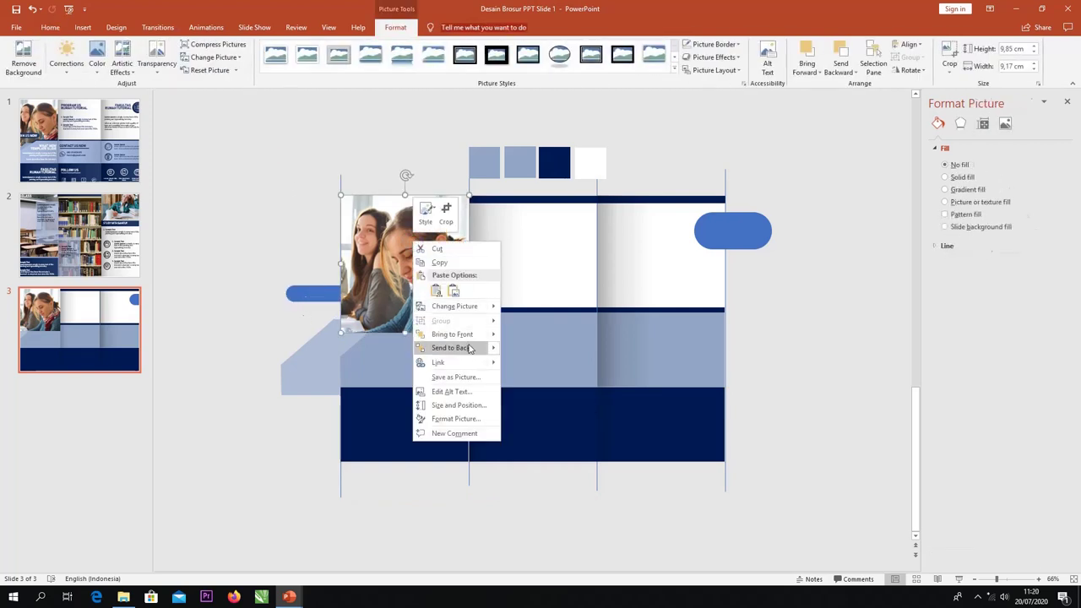
{"action": "left_click", "coordinate": [469, 349]}
{"action": "left_click", "coordinate": [304, 231]}
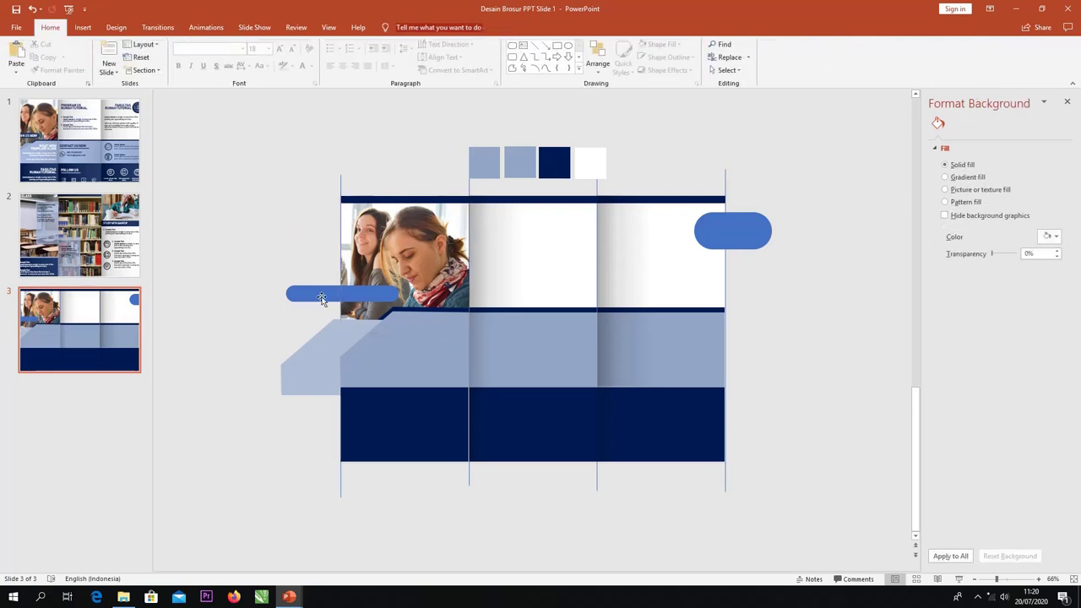
- Fill the thin left pill and the larger top-right pill with dark navy
{"action": "left_click", "coordinate": [321, 298]}
{"action": "right_click", "coordinate": [321, 296]}
{"action": "left_click", "coordinate": [359, 269]}
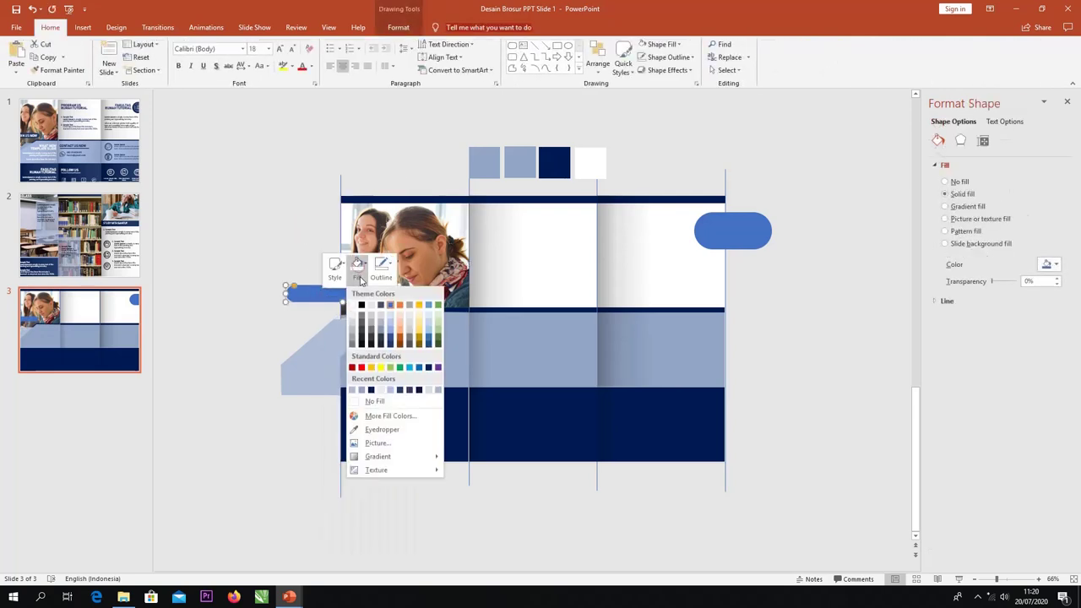
{"action": "left_click", "coordinate": [372, 390]}
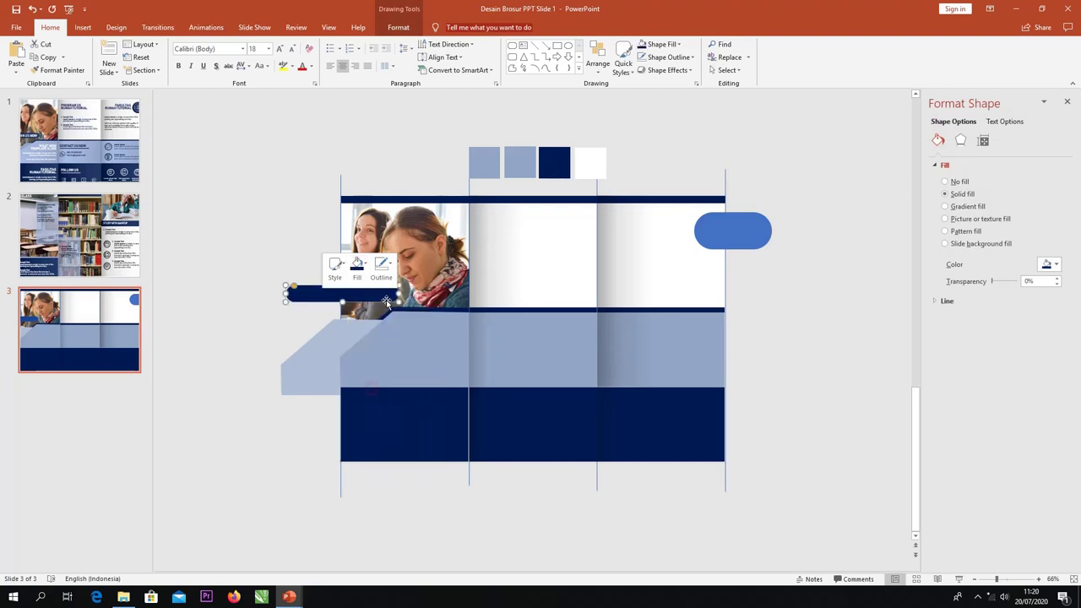
{"action": "left_click", "coordinate": [724, 237]}
{"action": "right_click", "coordinate": [725, 234]}
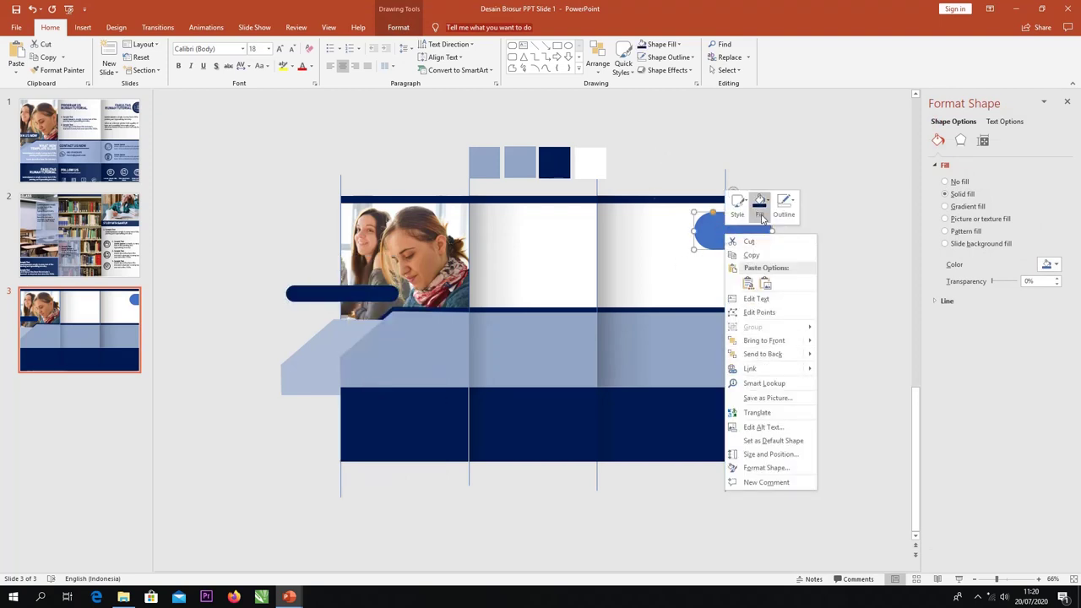
{"action": "left_click", "coordinate": [762, 216]}
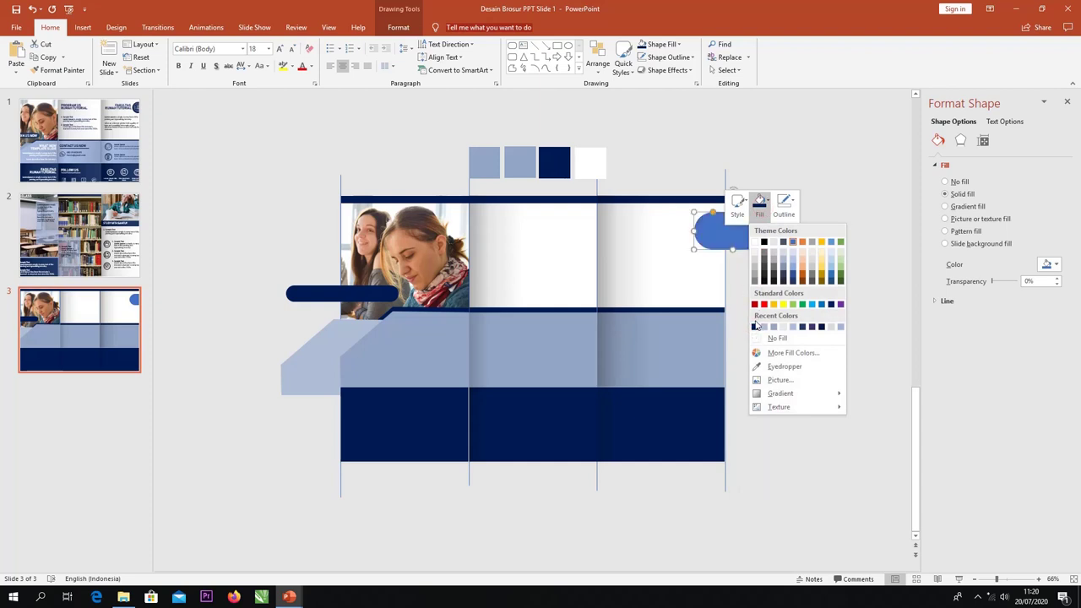
{"action": "left_click", "coordinate": [756, 328]}
{"action": "left_click", "coordinate": [750, 299]}
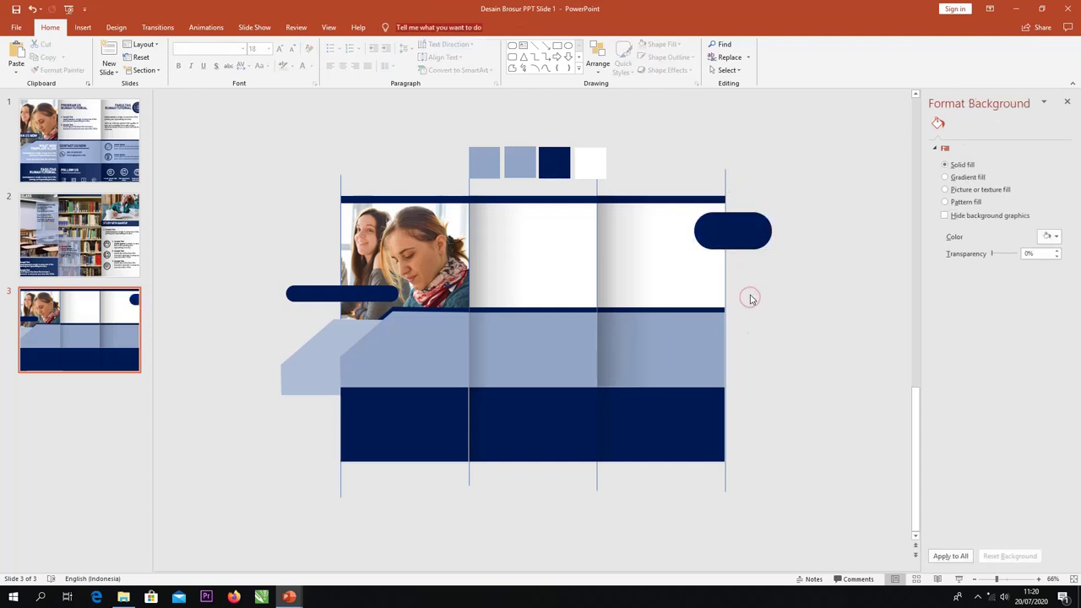
{"action": "left_click", "coordinate": [459, 429]}
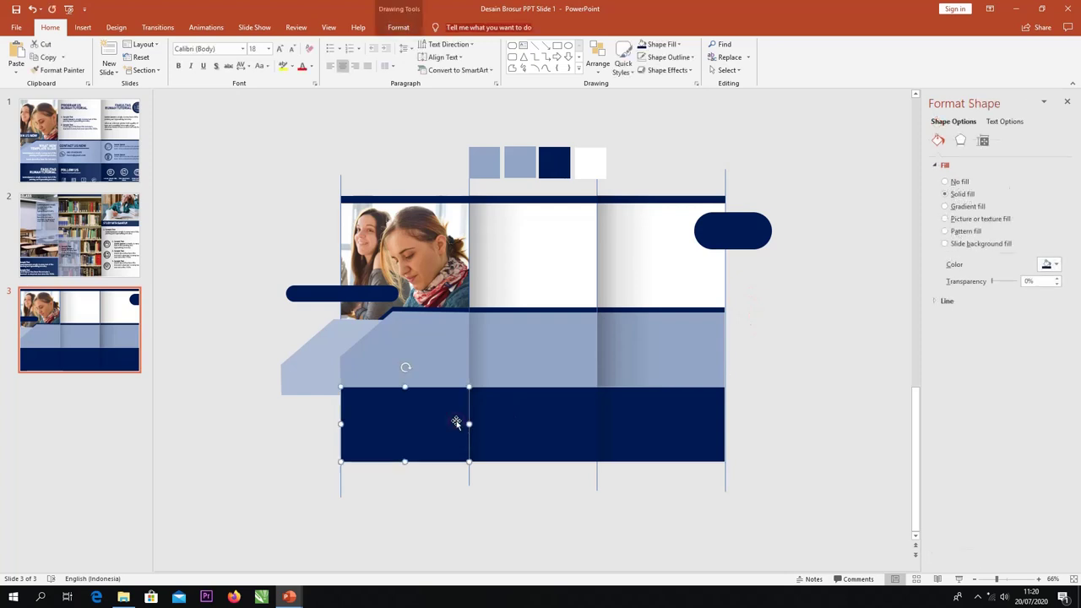
{"action": "left_click", "coordinate": [547, 486]}
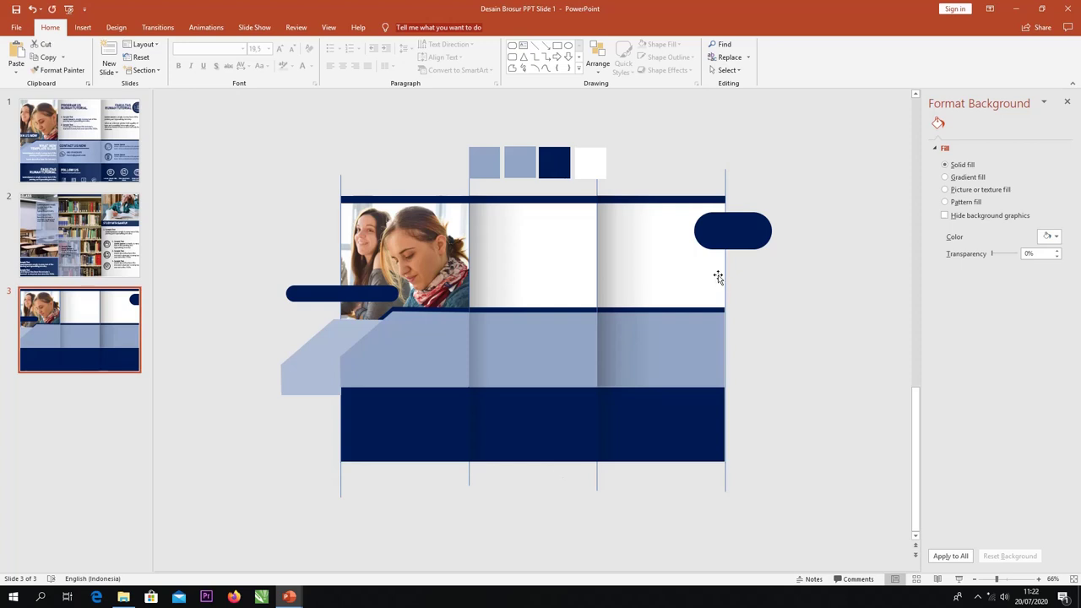
- Paste the circular College Campus logo onto the top-right navy pill and enlarge it at the pill's left end
{"action": "key", "text": "ctrl+v"}
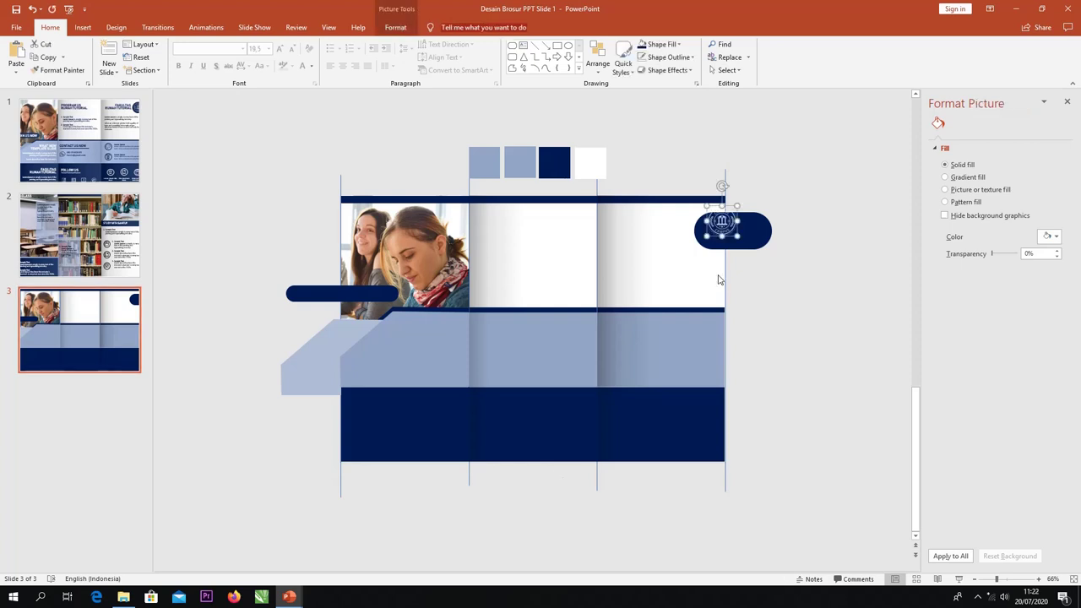
{"action": "left_click_drag", "start_coordinate": [771, 213], "coordinate": [727, 218]}
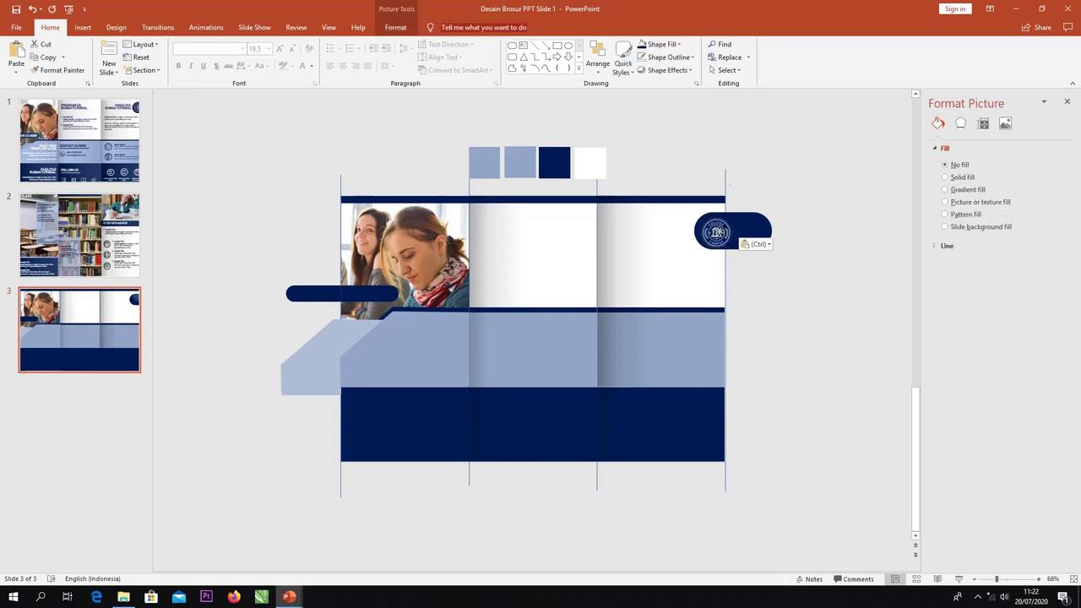
{"action": "left_click_drag", "start_coordinate": [715, 233], "coordinate": [714, 230]}
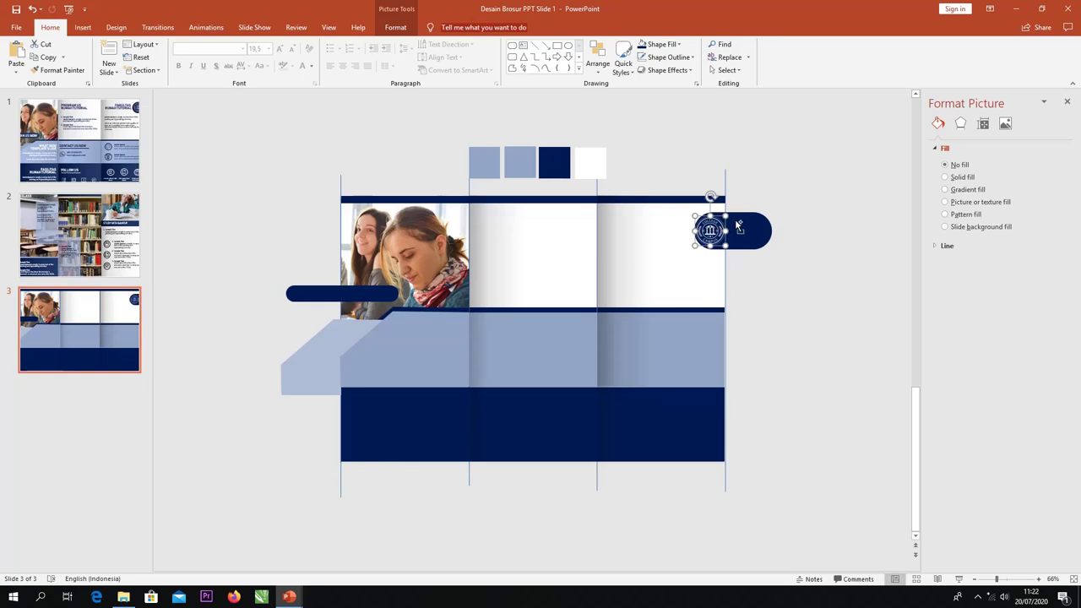
{"action": "scroll", "coordinate": [738, 225], "scroll_direction": "up", "scroll_amount": 5, "text": "ctrl"}
{"action": "scroll", "coordinate": [741, 217], "scroll_direction": "up", "scroll_amount": 5, "text": "ctrl"}
{"action": "scroll", "coordinate": [675, 278], "scroll_direction": "up", "scroll_amount": 5, "text": "ctrl"}
{"action": "scroll", "coordinate": [591, 338], "scroll_direction": "up", "scroll_amount": 4, "text": "ctrl"}
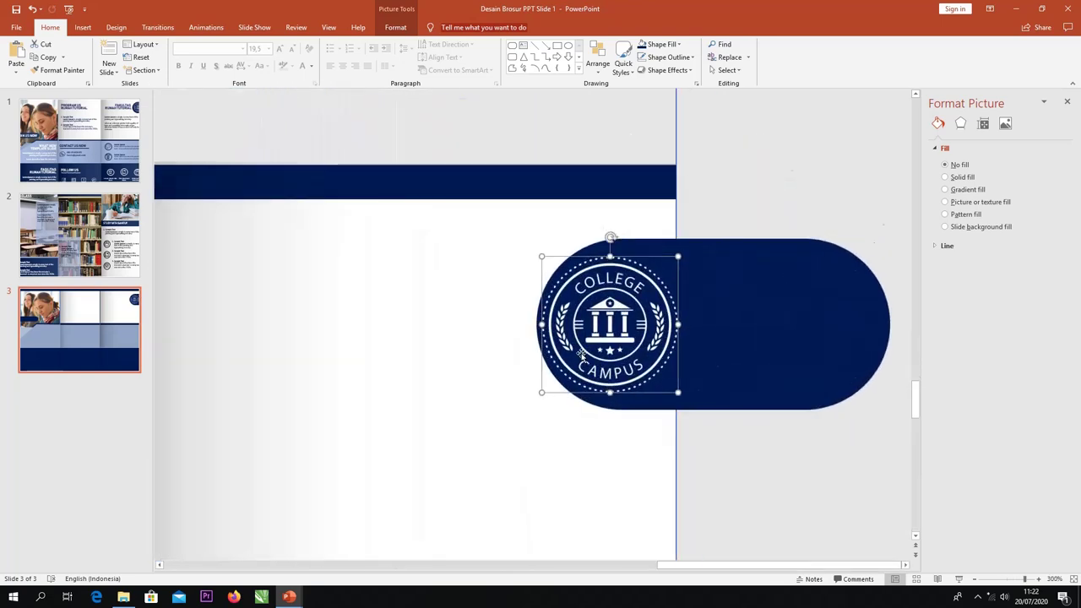
{"action": "left_click_drag", "start_coordinate": [580, 354], "coordinate": [597, 330]}
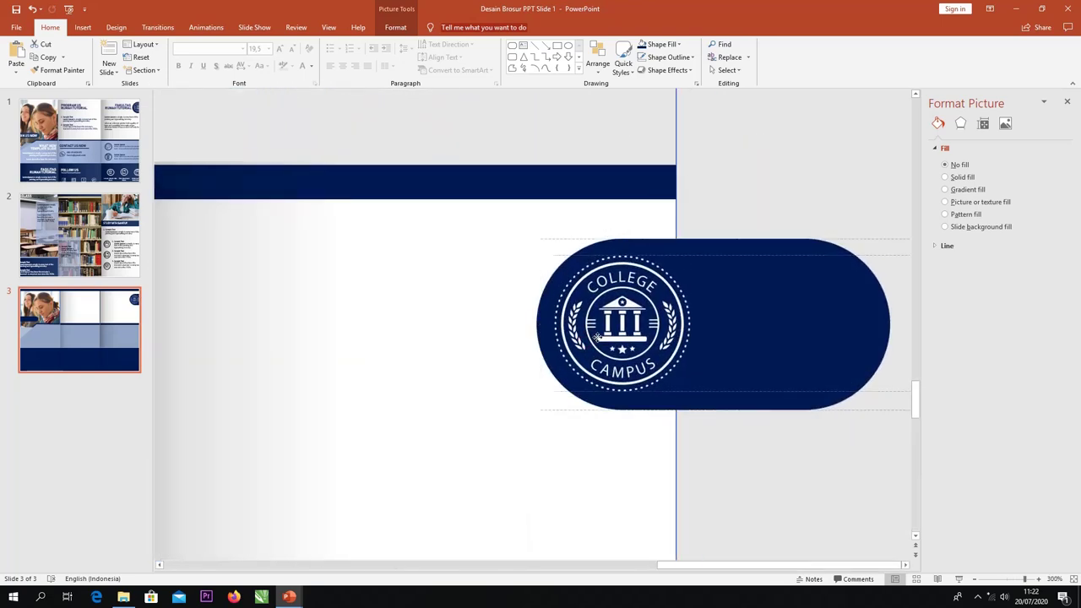
{"action": "left_click_drag", "start_coordinate": [596, 336], "coordinate": [603, 337]}
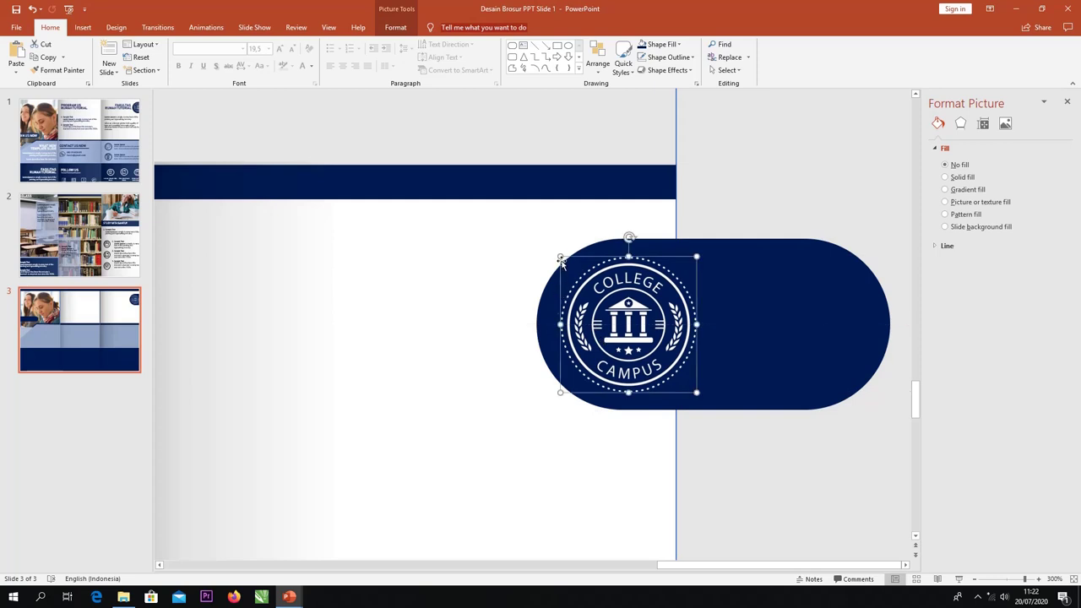
{"action": "left_click_drag", "start_coordinate": [557, 255], "coordinate": [549, 245]}
{"action": "left_click_drag", "start_coordinate": [621, 303], "coordinate": [616, 306]}
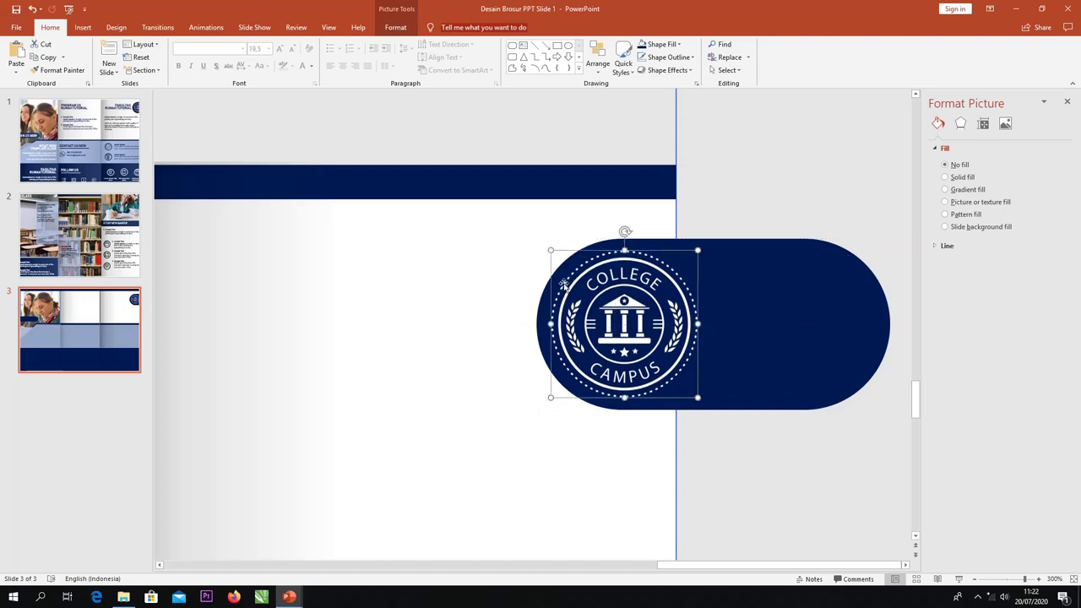
{"action": "scroll", "coordinate": [547, 250], "scroll_direction": "down", "scroll_amount": 8}
{"action": "scroll", "coordinate": [548, 251], "scroll_direction": "down", "scroll_amount": 1}
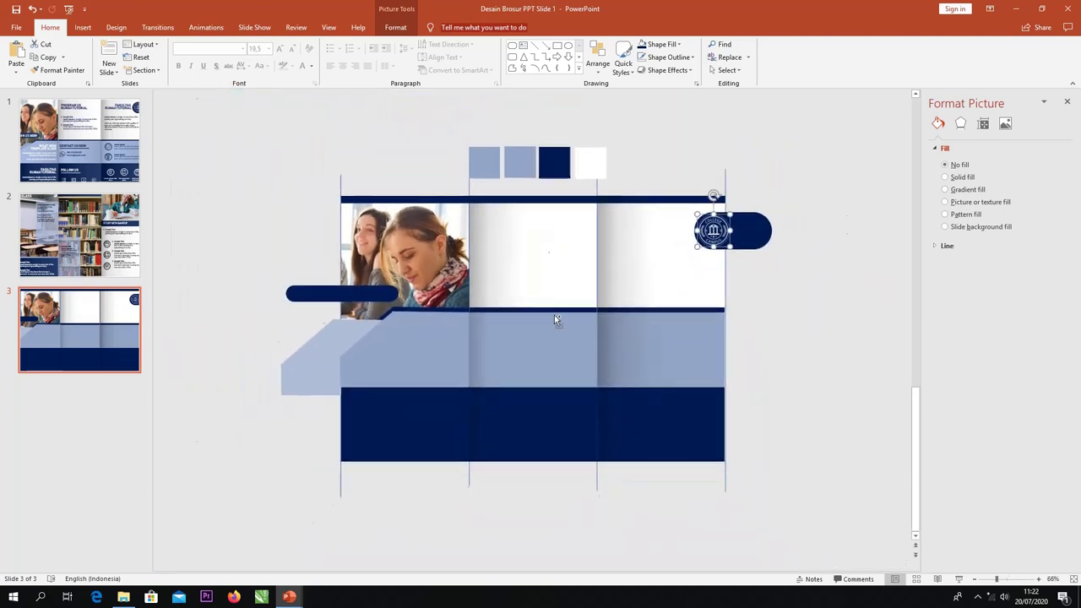
{"action": "left_click", "coordinate": [617, 494]}
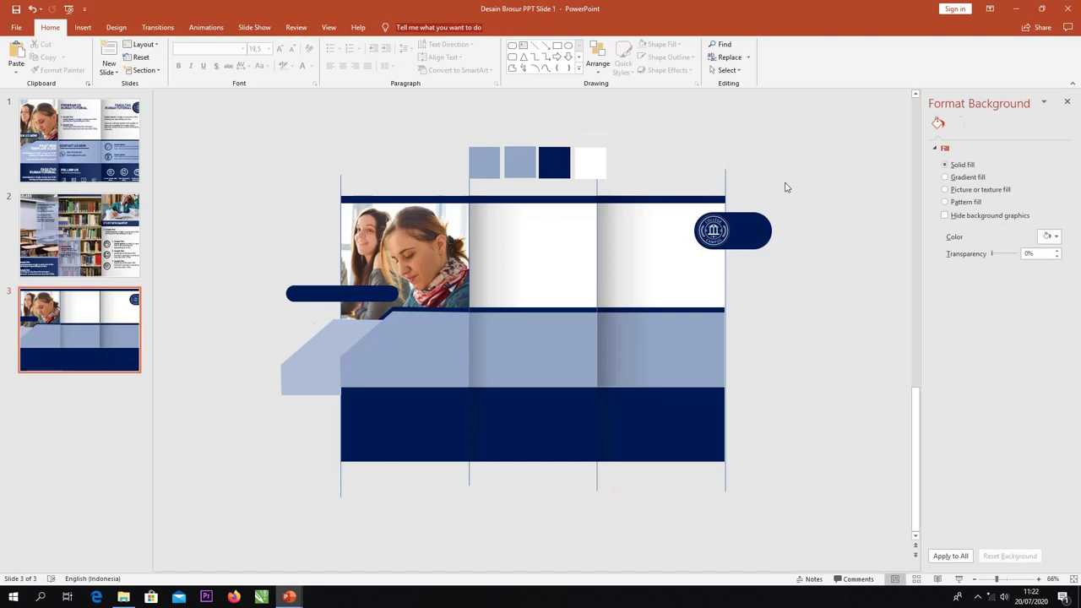
- Shift the logo and the navy pill slightly left together
{"action": "scroll", "coordinate": [794, 193], "scroll_direction": "up", "scroll_amount": 3}
{"action": "scroll", "coordinate": [775, 244], "scroll_direction": "down", "scroll_amount": 1}
{"action": "left_click", "coordinate": [813, 175]}
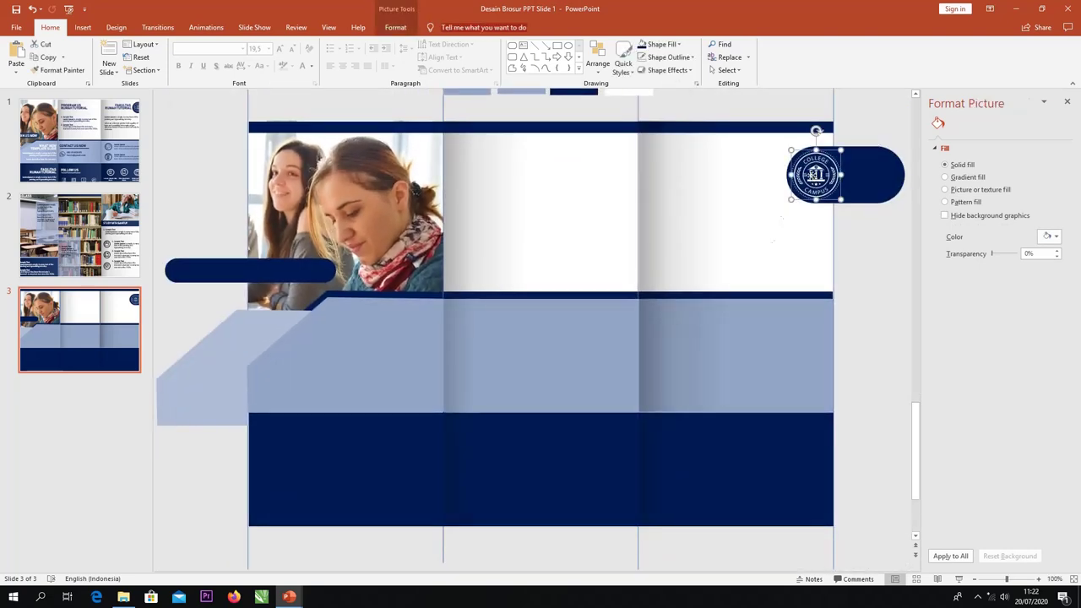
{"action": "scroll", "coordinate": [841, 208], "scroll_direction": "up", "scroll_amount": 3}
{"action": "scroll", "coordinate": [818, 290], "scroll_direction": "up", "scroll_amount": 3}
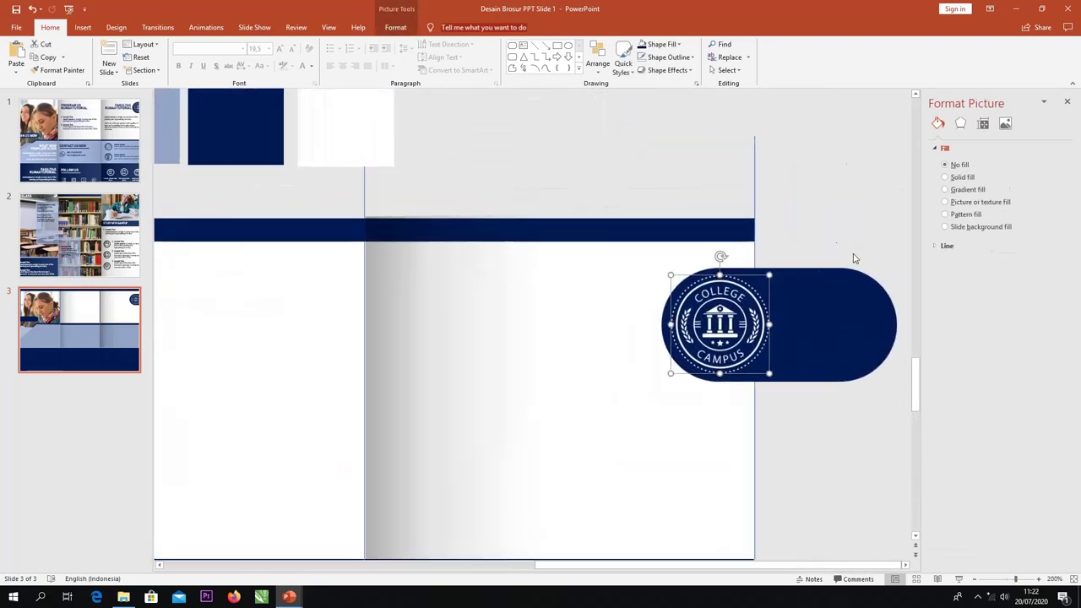
{"action": "left_click", "coordinate": [853, 258]}
{"action": "key", "text": "Tab"}
{"action": "left_click", "coordinate": [827, 315], "text": "shift"}
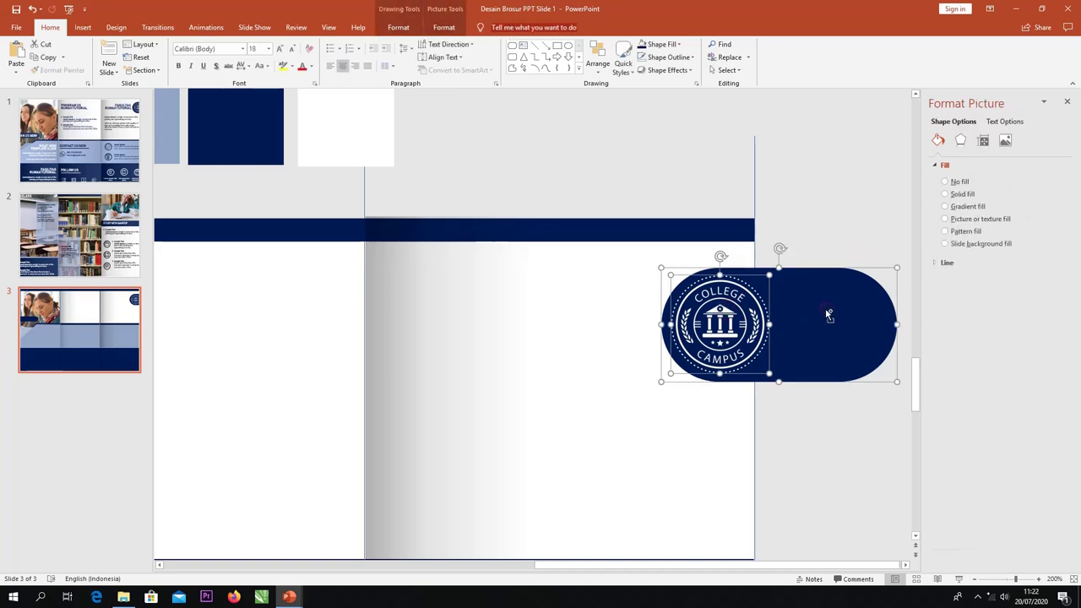
{"action": "left_click_drag", "start_coordinate": [828, 314], "coordinate": [821, 299]}
{"action": "left_click", "coordinate": [845, 419]}
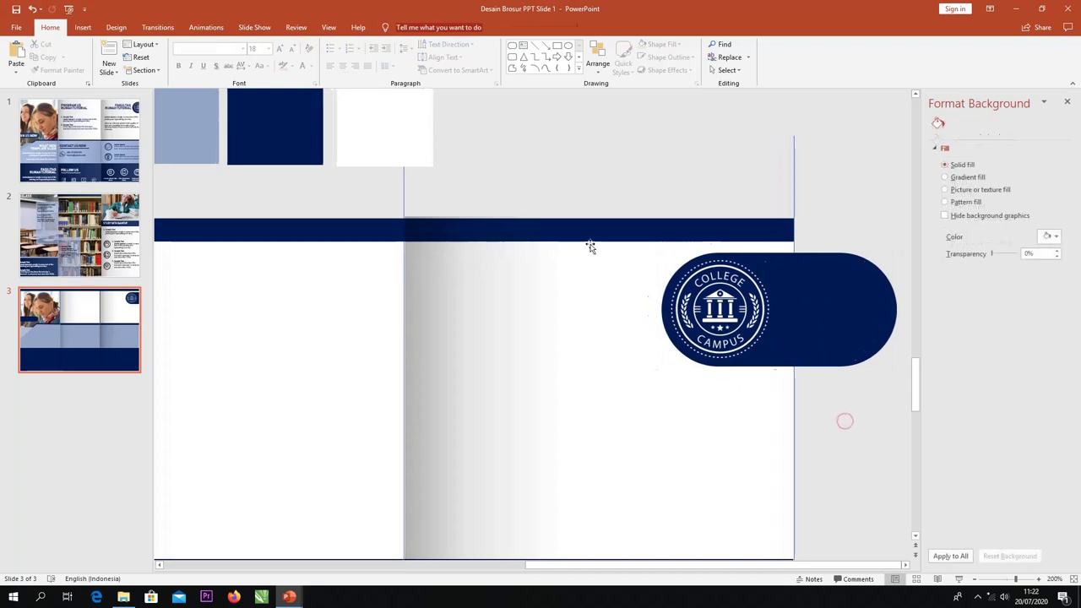
{"action": "scroll", "coordinate": [590, 243], "scroll_direction": "down", "scroll_amount": 5}
{"action": "scroll", "coordinate": [590, 245], "scroll_direction": "down", "scroll_amount": 3}
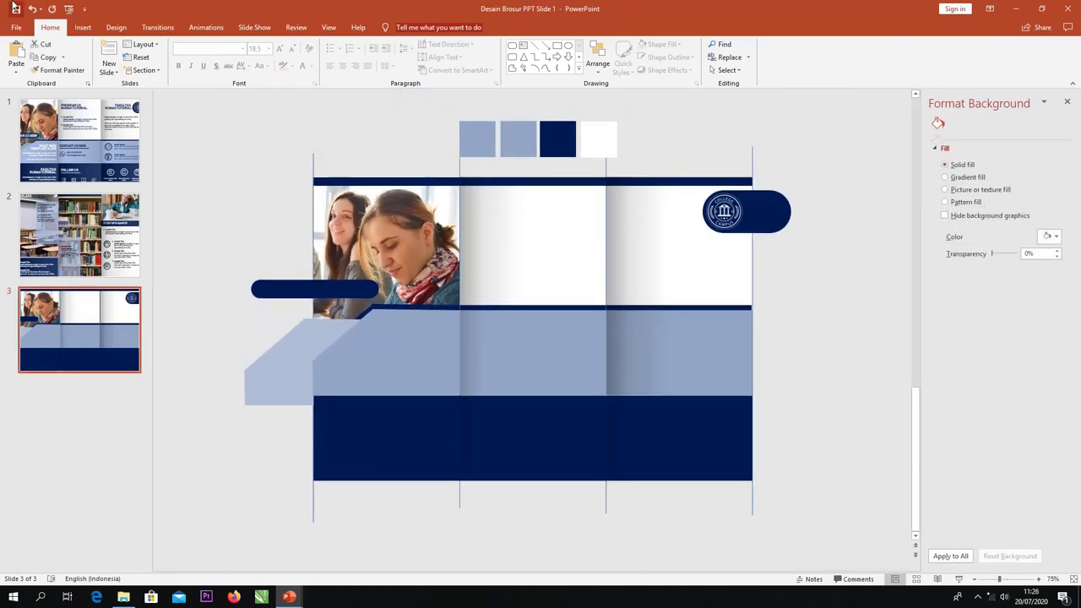
- Add a text box on the left pill reading JOIN US NOW with its original formatting
{"action": "left_click", "coordinate": [83, 27]}
{"action": "left_click", "coordinate": [206, 61]}
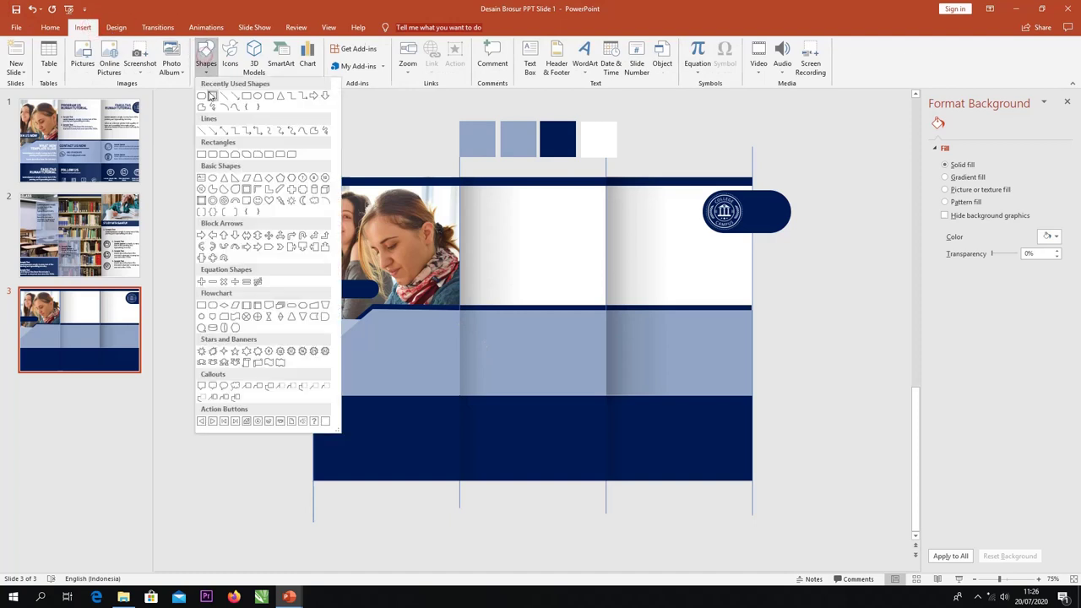
{"action": "left_click", "coordinate": [209, 94]}
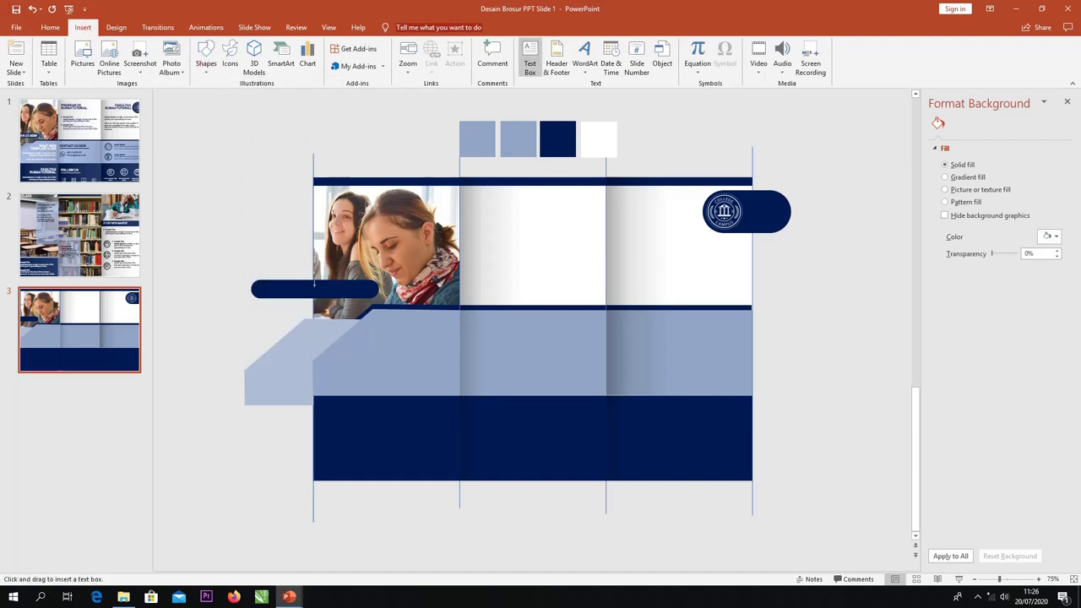
{"action": "left_click_drag", "start_coordinate": [315, 284], "coordinate": [333, 289]}
{"action": "left_click_drag", "start_coordinate": [397, 316], "coordinate": [397, 315]}
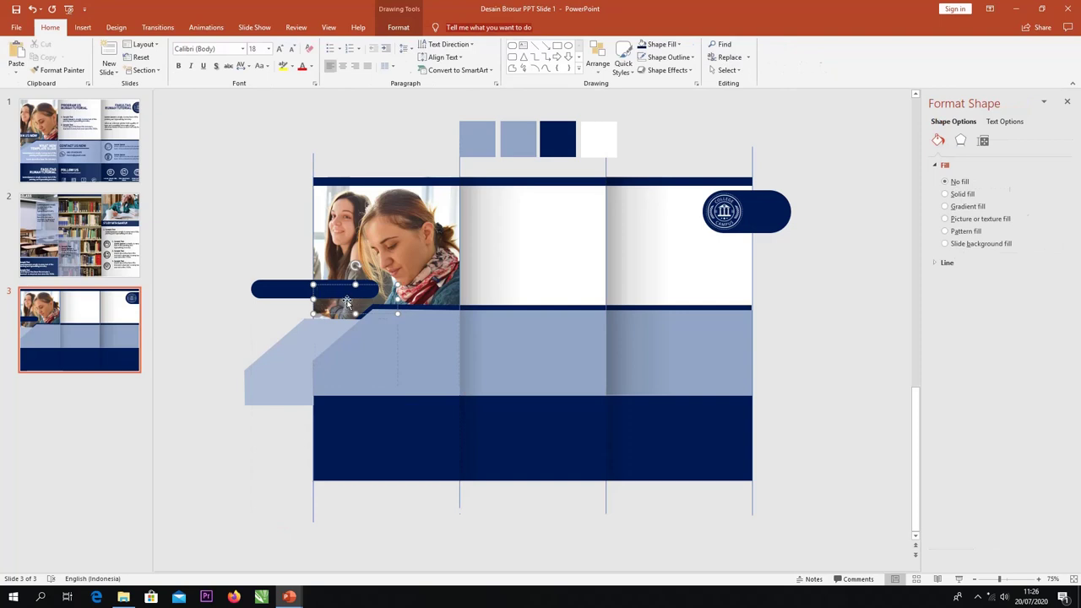
{"action": "type", "text": "JOIN US NOW"}
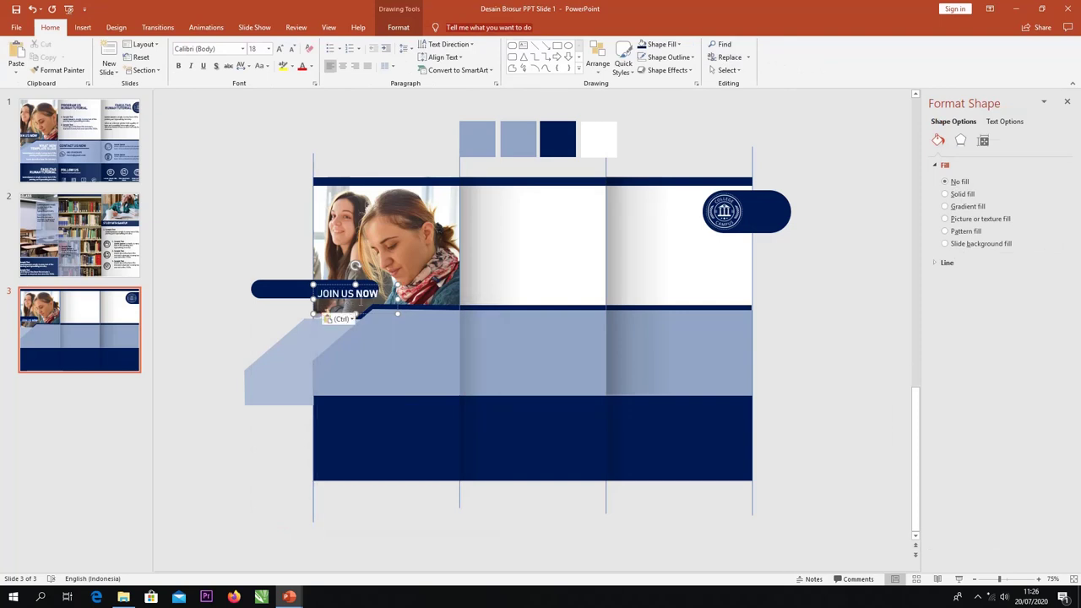
{"action": "key", "text": "ctrl+k"}
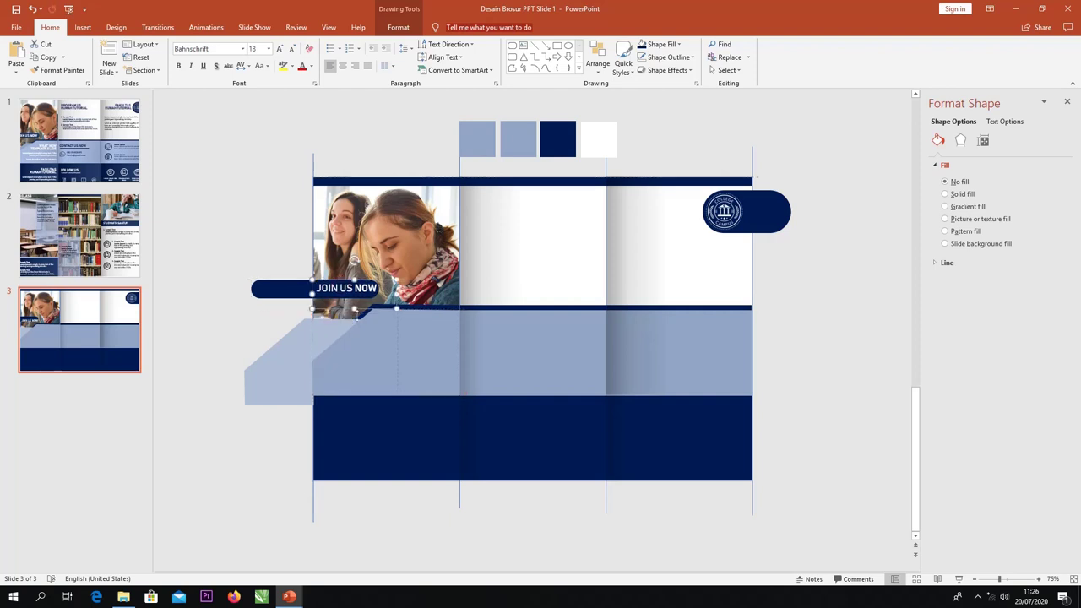
{"action": "left_click_drag", "start_coordinate": [354, 307], "coordinate": [358, 282]}
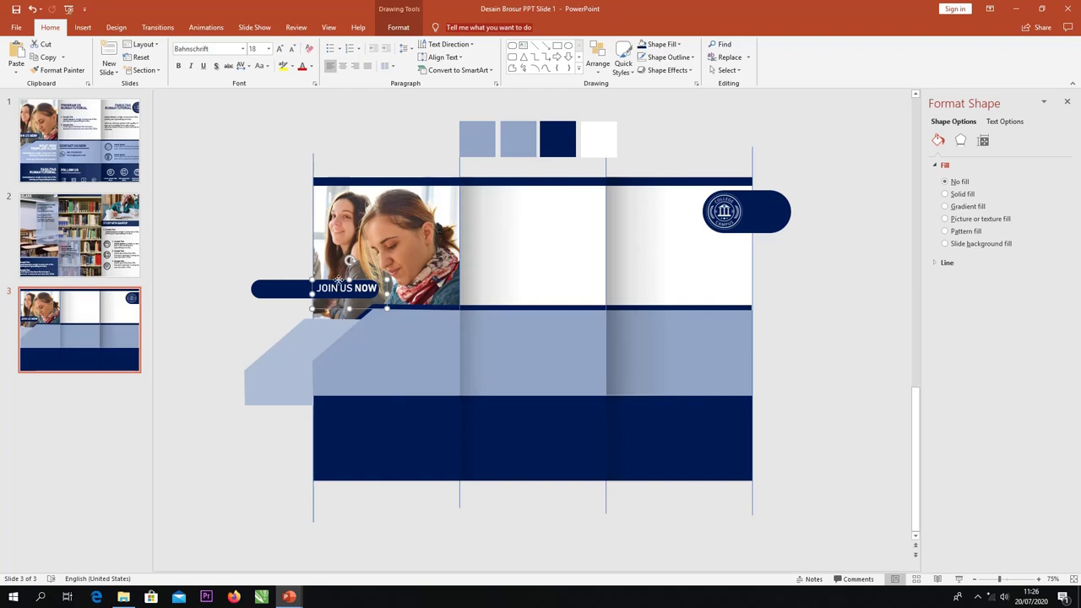
- Duplicate the box below the photo and paste the two-line WHAT NEW TEMPLATE SLIDE heading
{"action": "left_click_drag", "start_coordinate": [340, 279], "coordinate": [395, 332]}
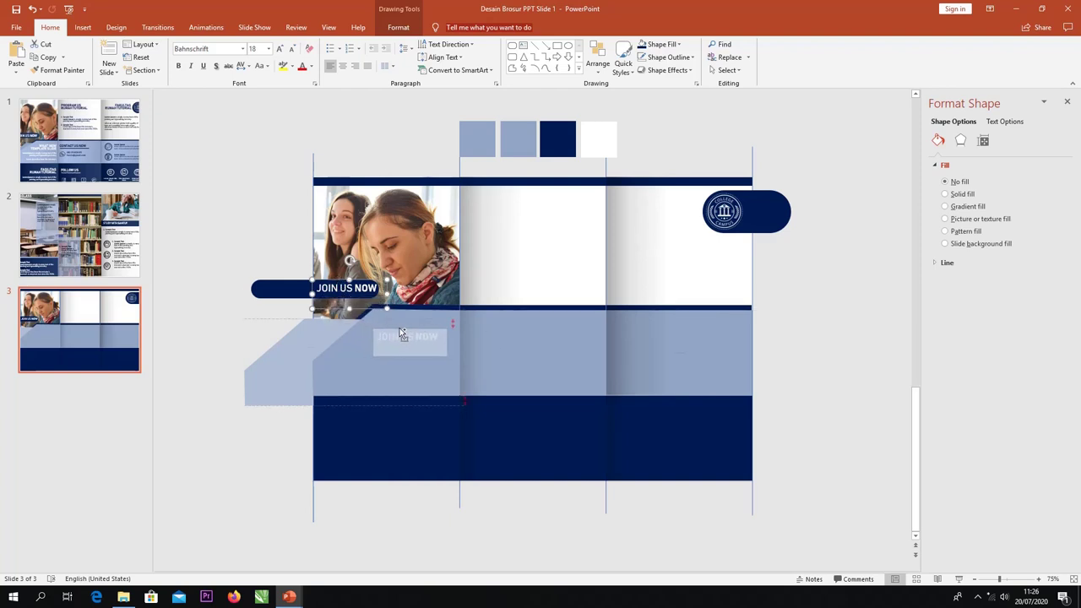
{"action": "mouse_move", "coordinate": [401, 333]}
{"action": "left_mouse_down"}
{"action": "mouse_move", "coordinate": [431, 325]}
{"action": "mouse_move", "coordinate": [365, 336]}
{"action": "mouse_move", "coordinate": [406, 345]}
{"action": "mouse_move", "coordinate": [349, 332]}
{"action": "left_mouse_up"}
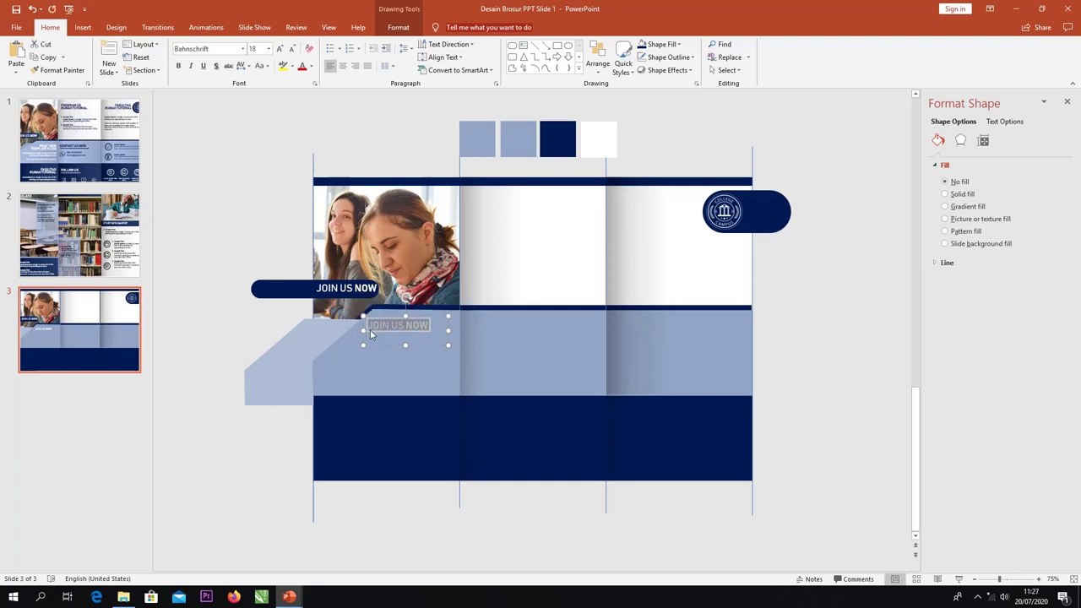
{"action": "type", "text": "WHAT NEW TEMPLATE SLIDE"}
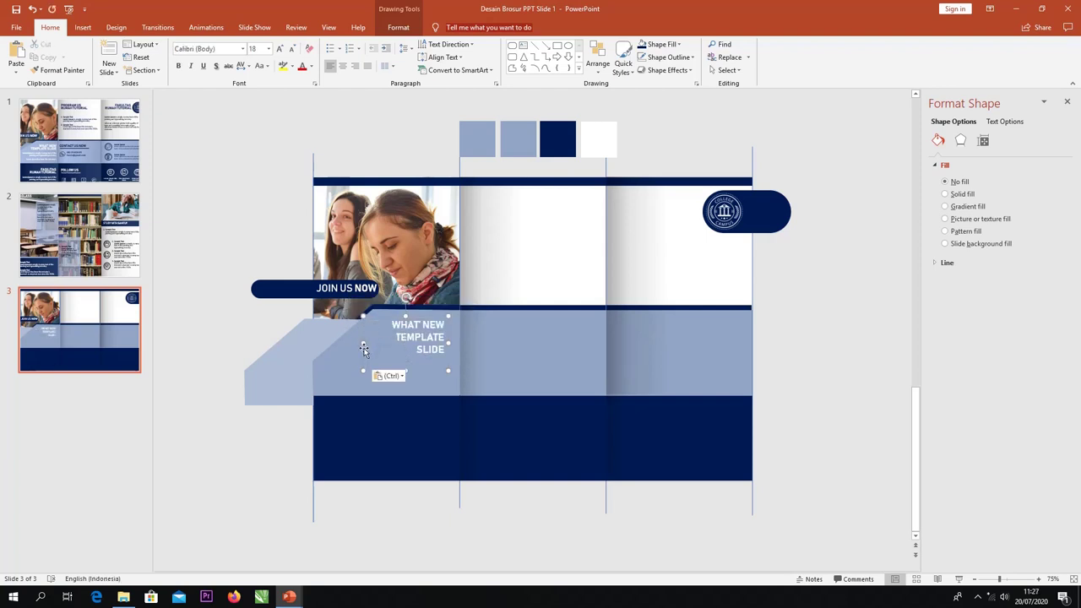
{"action": "left_click", "coordinate": [423, 326]}
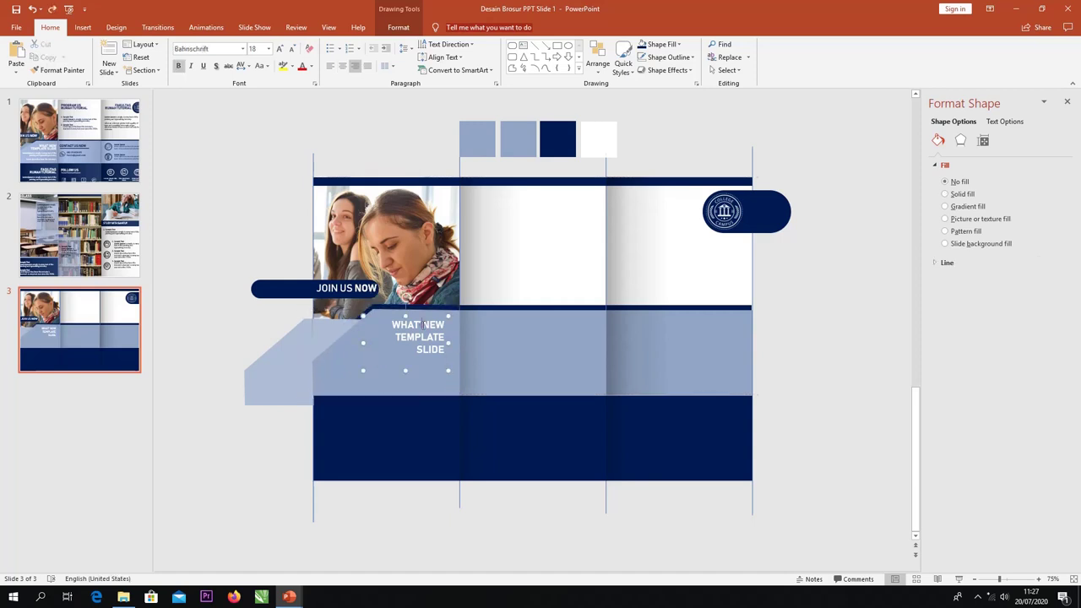
{"action": "left_click_drag", "start_coordinate": [363, 342], "coordinate": [345, 342]}
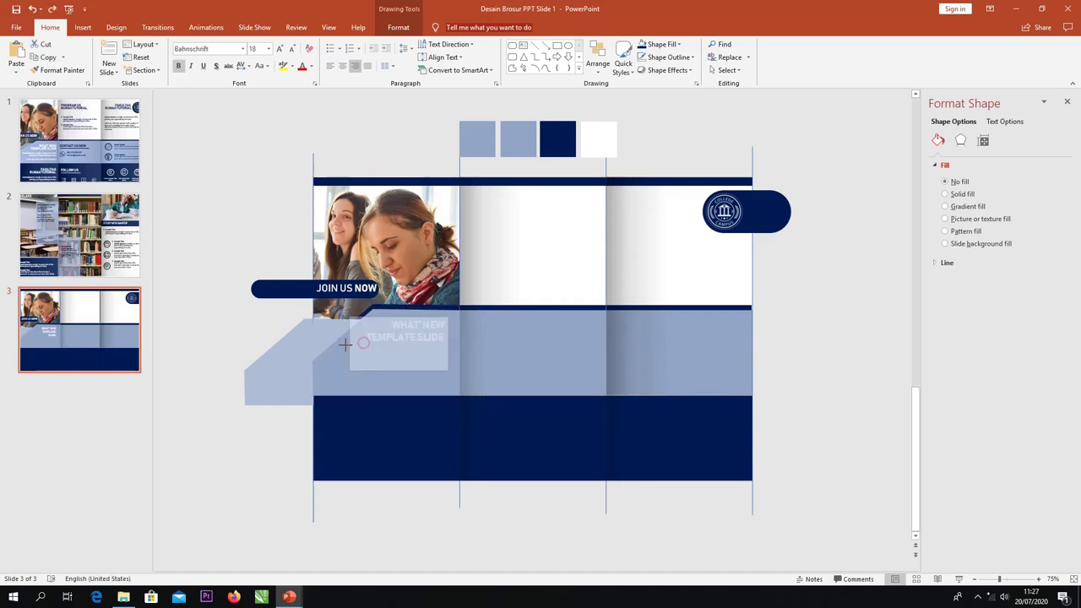
{"action": "left_click", "coordinate": [396, 357]}
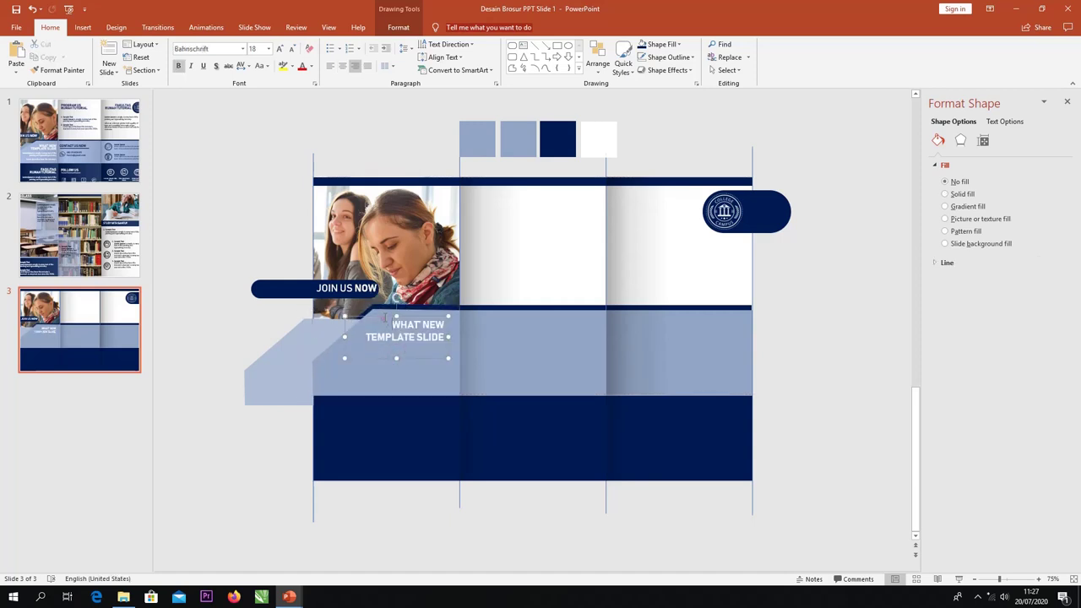
{"action": "left_click_drag", "start_coordinate": [385, 317], "coordinate": [402, 314]}
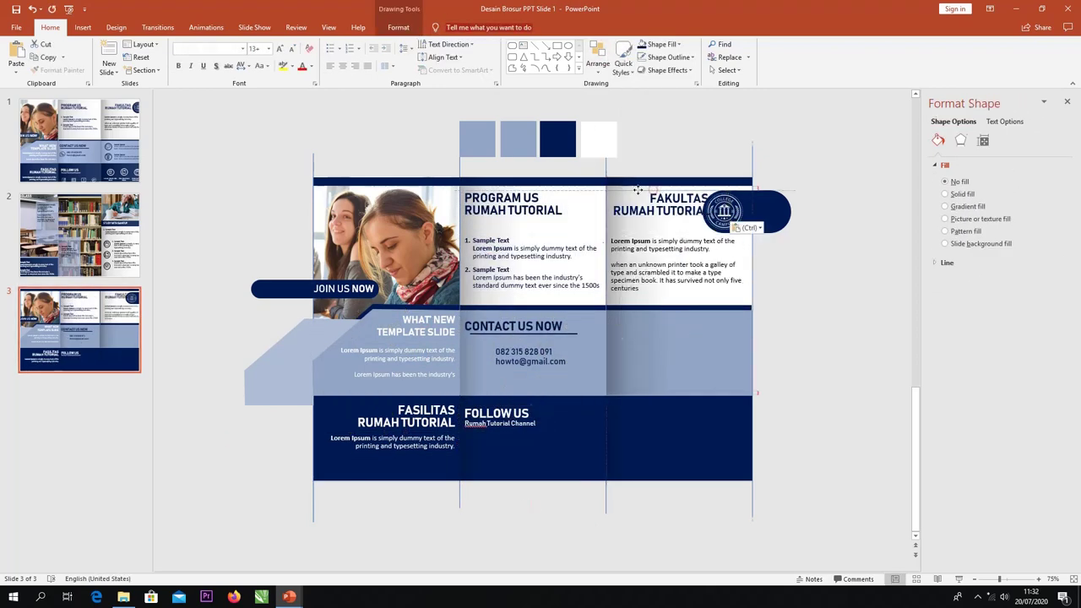
- Select the college logo in the FAKULTAS pill, then the contact details text box
{"action": "left_click", "coordinate": [724, 210]}
{"action": "scroll", "coordinate": [818, 406], "scroll_direction": "up", "scroll_amount": 5}
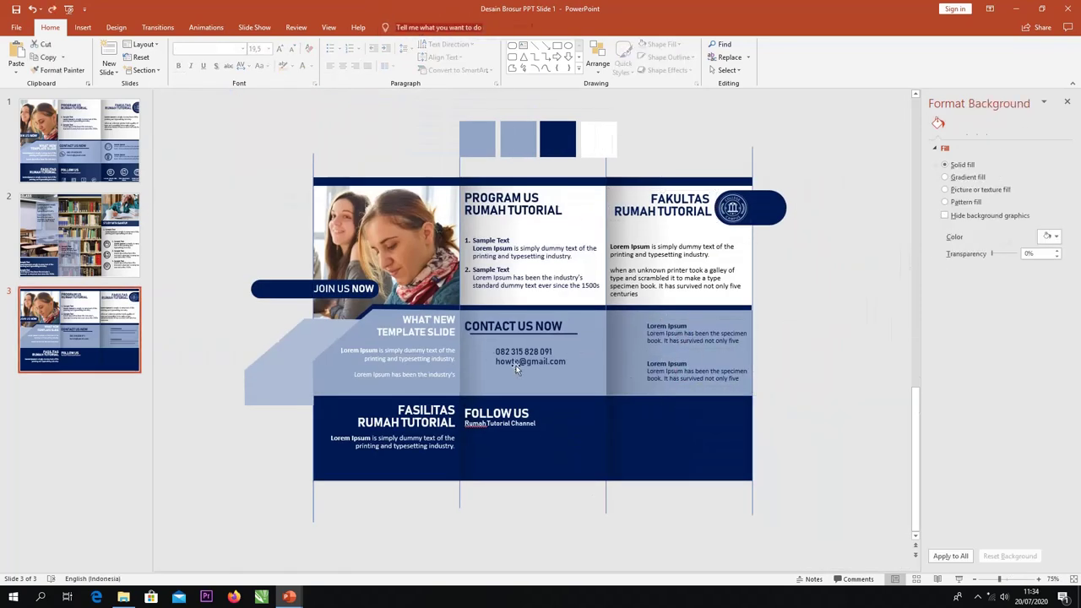
{"action": "left_click", "coordinate": [519, 367]}
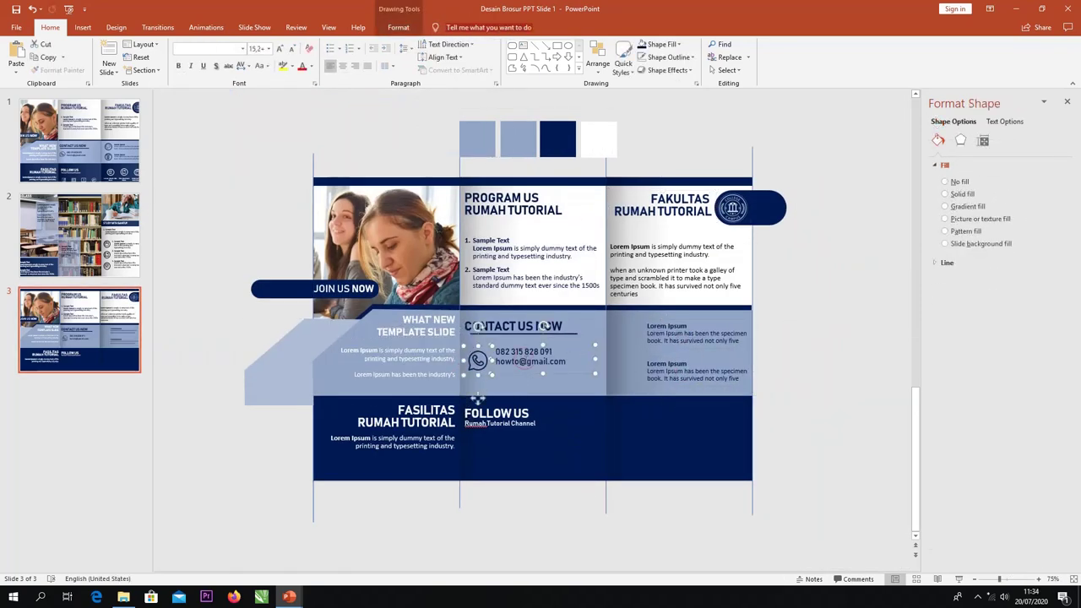
- Paste the four social-media icons under FOLLOW US and shift that text block slightly right
{"action": "left_click", "coordinate": [574, 335]}
{"action": "left_click", "coordinate": [574, 338]}
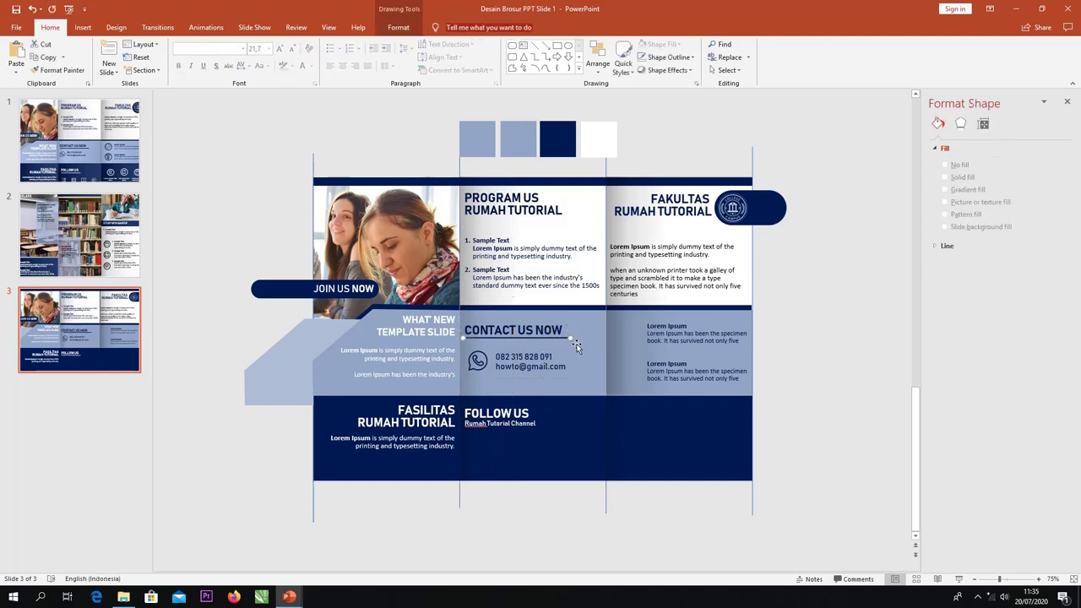
{"action": "left_click", "coordinate": [512, 475]}
{"action": "key", "text": "ctrl+v"}
{"action": "left_click", "coordinate": [519, 408]}
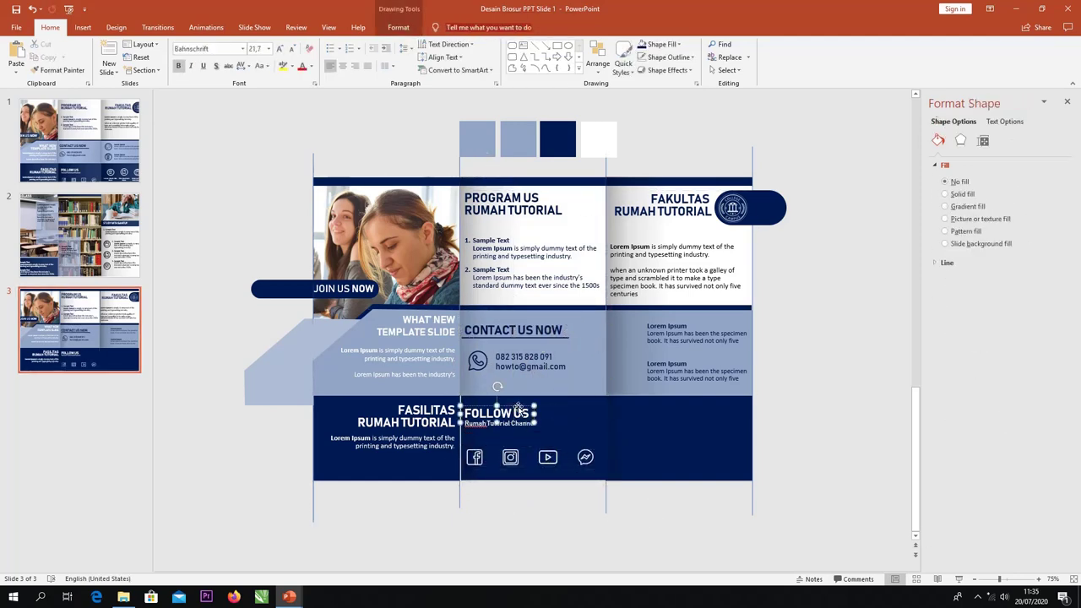
{"action": "left_click", "coordinate": [297, 440]}
{"action": "mouse_move", "coordinate": [456, 393]}
{"action": "left_mouse_down"}
{"action": "mouse_move", "coordinate": [572, 495]}
{"action": "mouse_move", "coordinate": [557, 465]}
{"action": "left_mouse_up"}
{"action": "left_click", "coordinate": [514, 518]}
- Paste the chat and medal icons and place the captioned three-icon group bottom right
{"action": "left_click", "coordinate": [555, 451]}
{"action": "left_click", "coordinate": [515, 501]}
{"action": "key", "text": "ctrl+v"}
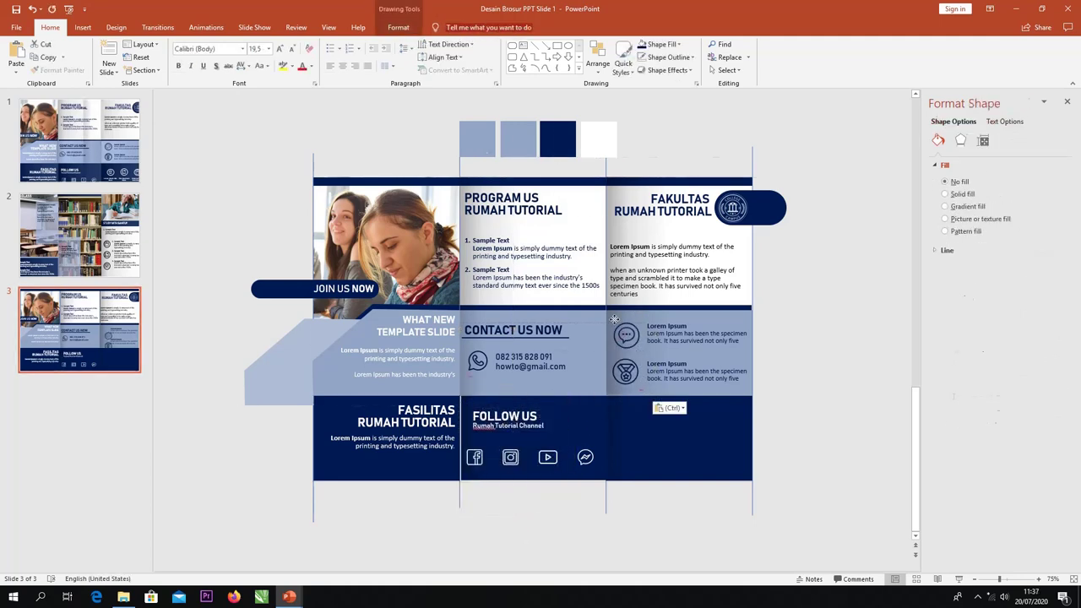
{"action": "key", "text": "ctrl+v"}
{"action": "left_click_drag", "start_coordinate": [783, 464], "coordinate": [757, 466]}
{"action": "left_click", "coordinate": [780, 448]}
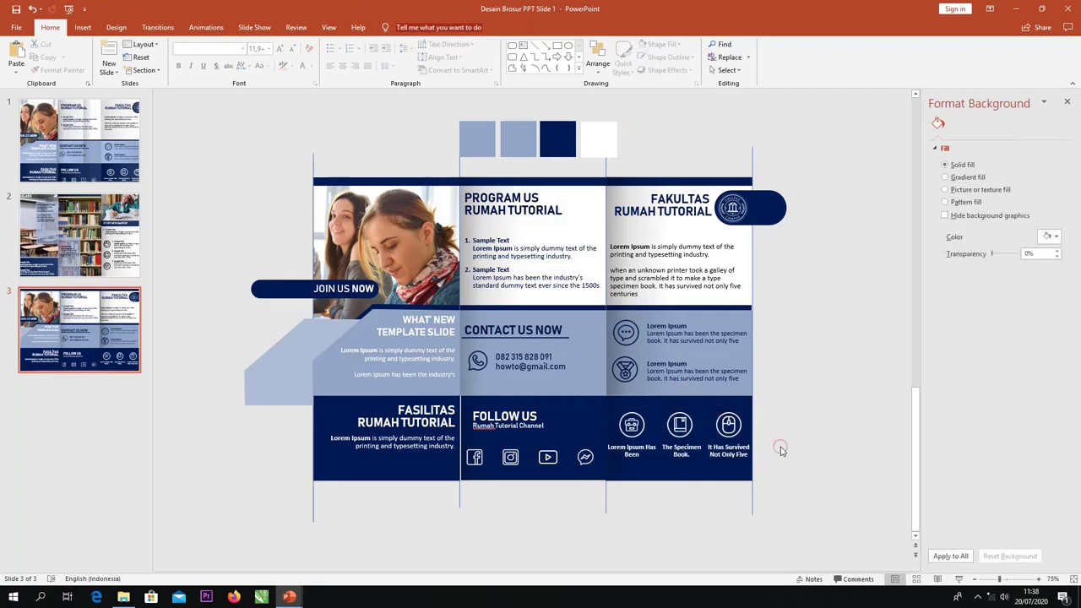
{"action": "left_click", "coordinate": [568, 435]}
{"action": "left_click", "coordinate": [529, 509]}
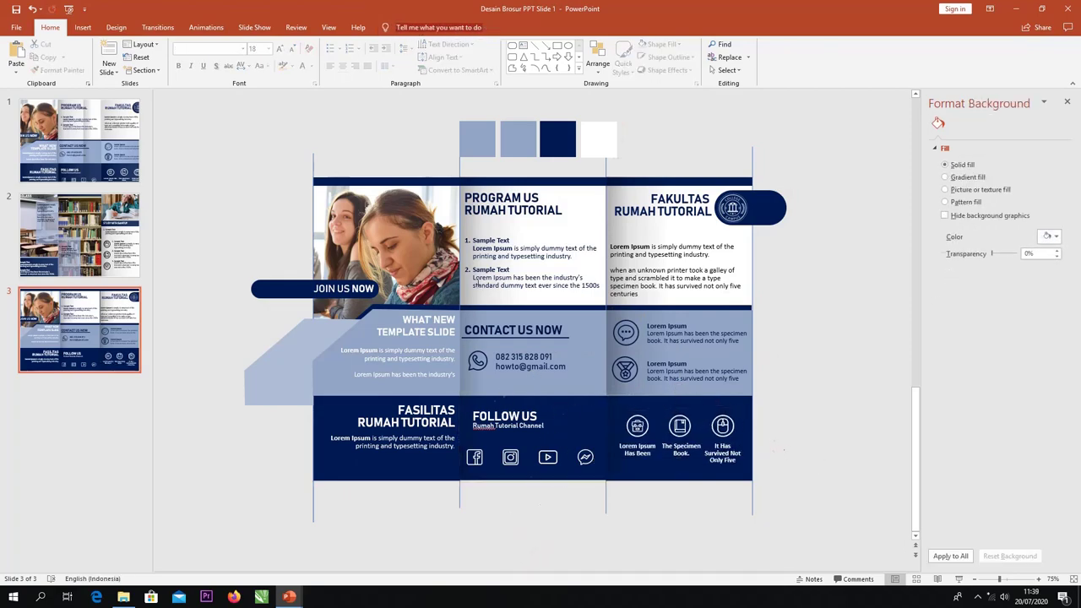
{"action": "scroll", "coordinate": [585, 367], "scroll_direction": "up", "scroll_amount": 3}
- Select the FASILITAS heading and the gradient-filled shading shape in the lower panels
{"action": "scroll", "coordinate": [586, 366], "scroll_direction": "down", "scroll_amount": 3}
{"action": "left_click", "coordinate": [397, 460]}
{"action": "scroll", "coordinate": [397, 460], "scroll_direction": "up", "scroll_amount": 4}
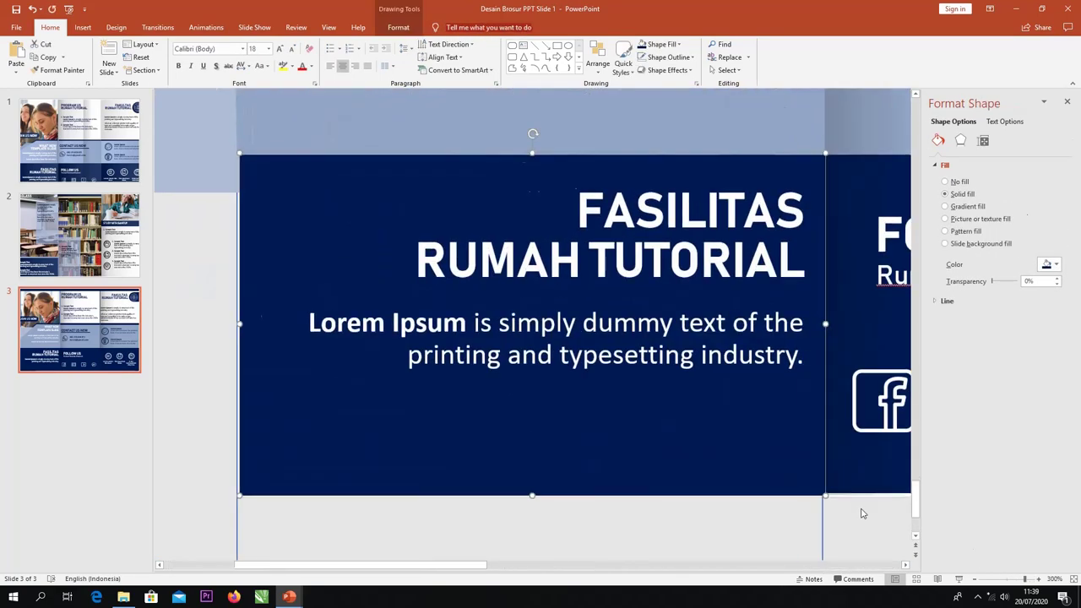
{"action": "left_click", "coordinate": [765, 451]}
{"action": "left_click", "coordinate": [777, 454]}
{"action": "left_click", "coordinate": [788, 459]}
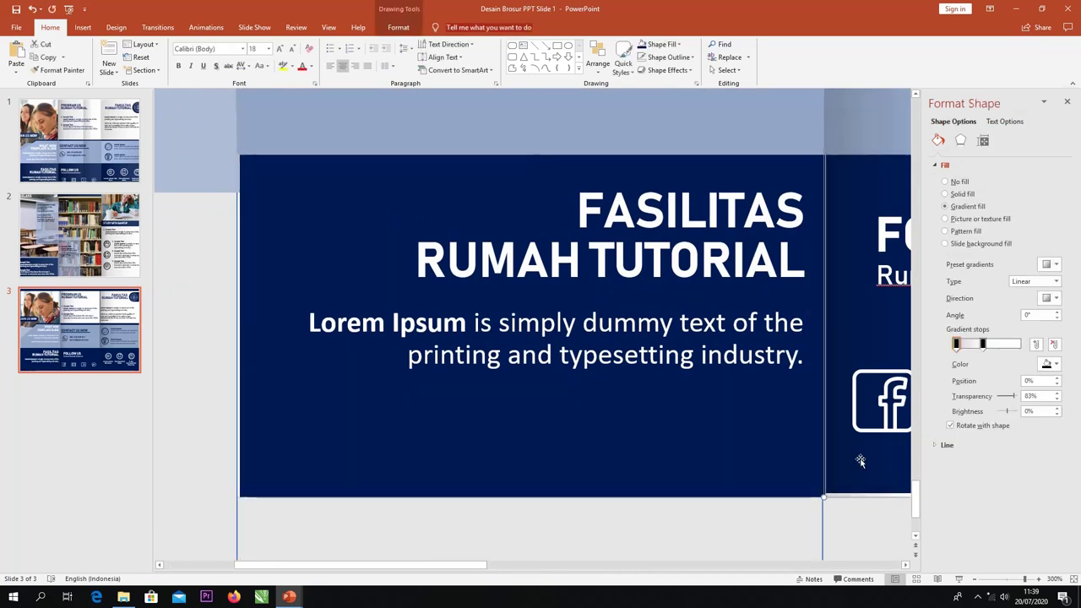
{"action": "scroll", "coordinate": [767, 451], "scroll_direction": "down", "scroll_amount": 5}
- Left-align the FAKULTAS RUMAH TUTORIAL title with the Lorem Ipsum text below it
{"action": "left_click", "coordinate": [636, 211]}
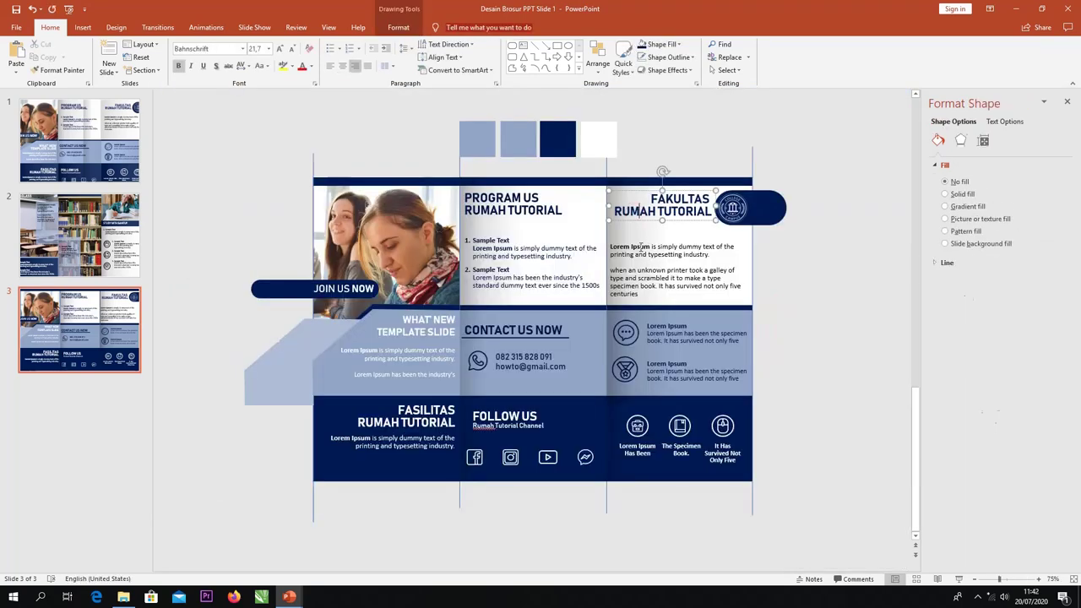
{"action": "left_click", "coordinate": [641, 246]}
{"action": "left_click", "coordinate": [639, 214], "text": "shift"}
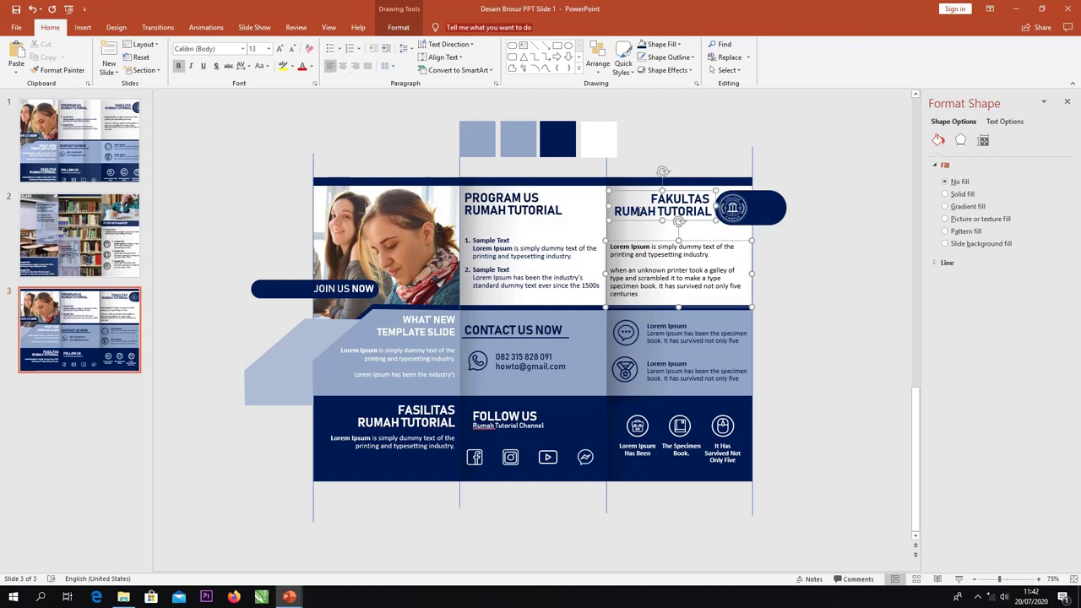
{"action": "left_click", "coordinate": [599, 55]}
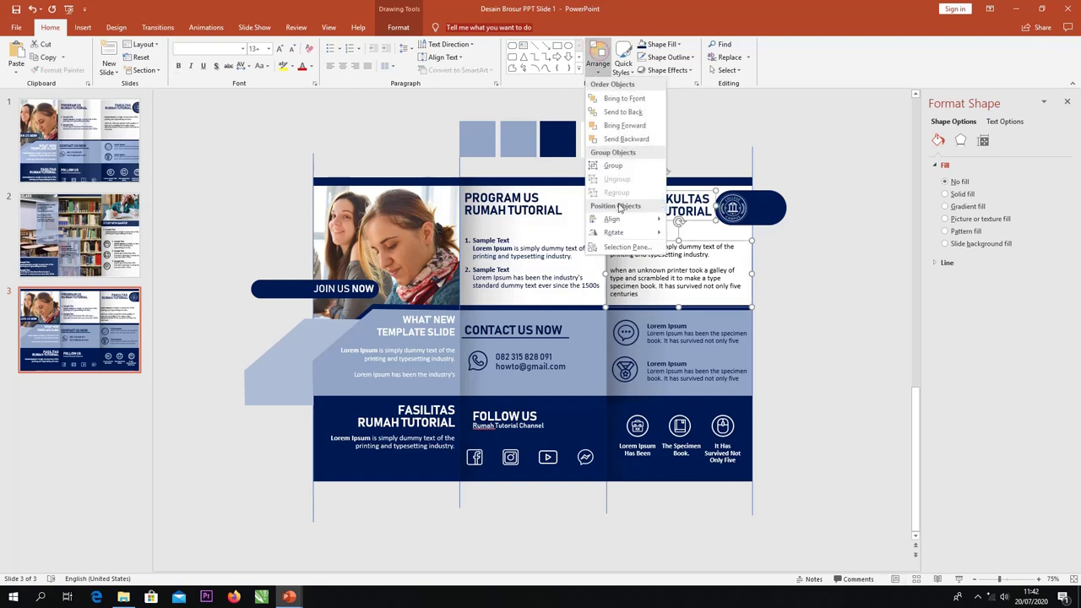
{"action": "mouse_move", "coordinate": [632, 220]}
{"action": "left_click", "coordinate": [688, 222]}
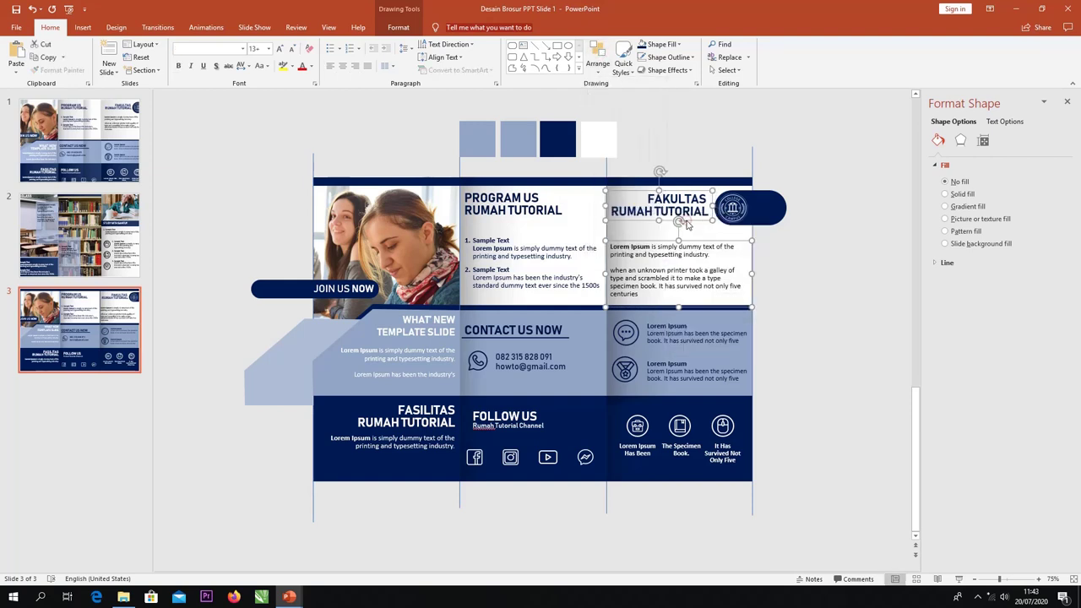
{"action": "left_click", "coordinate": [793, 255]}
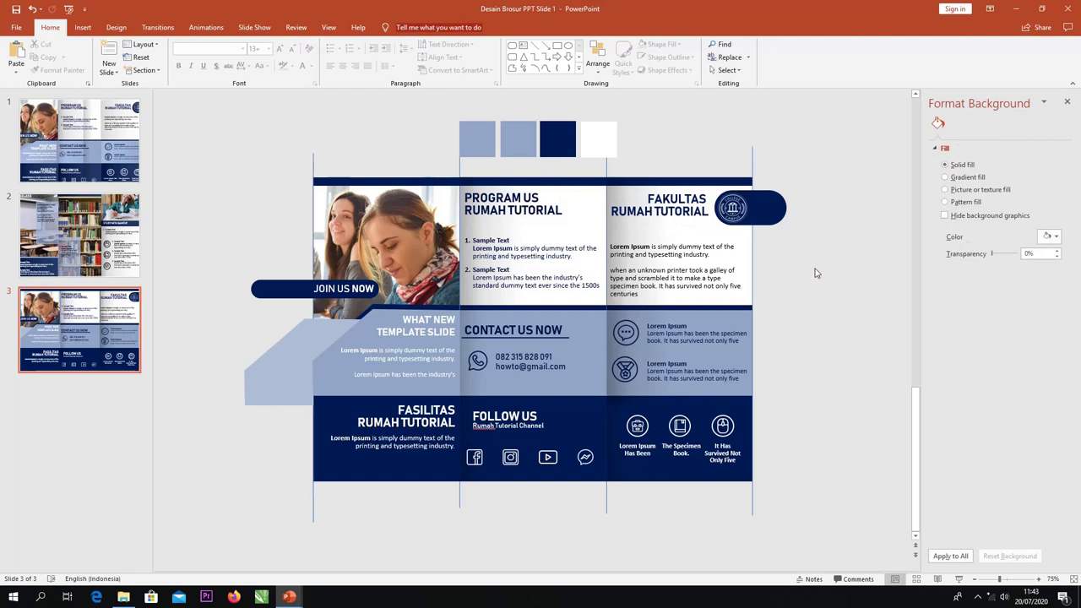
- Add a blank slide 4 and set the slide size to A4 Paper
{"action": "left_click", "coordinate": [109, 66]}
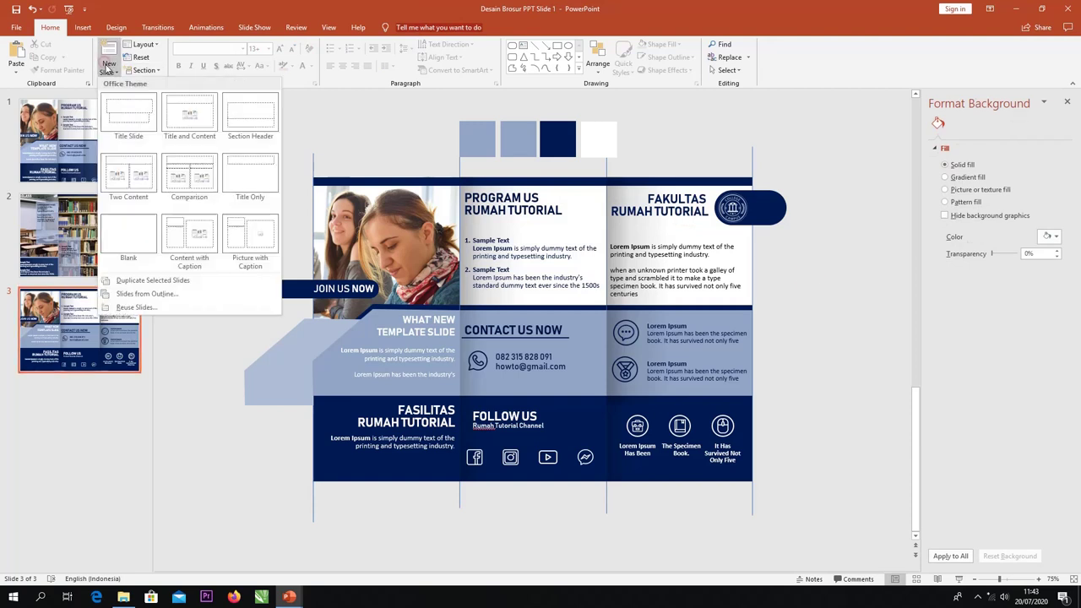
{"action": "left_click", "coordinate": [120, 238]}
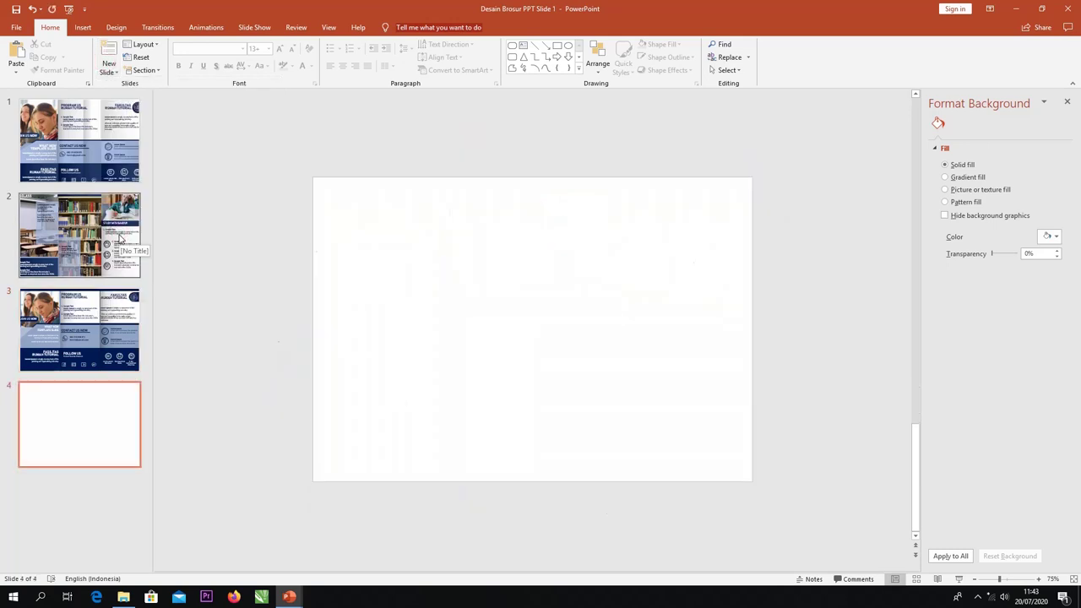
{"action": "left_click", "coordinate": [115, 27]}
{"action": "left_click", "coordinate": [844, 68]}
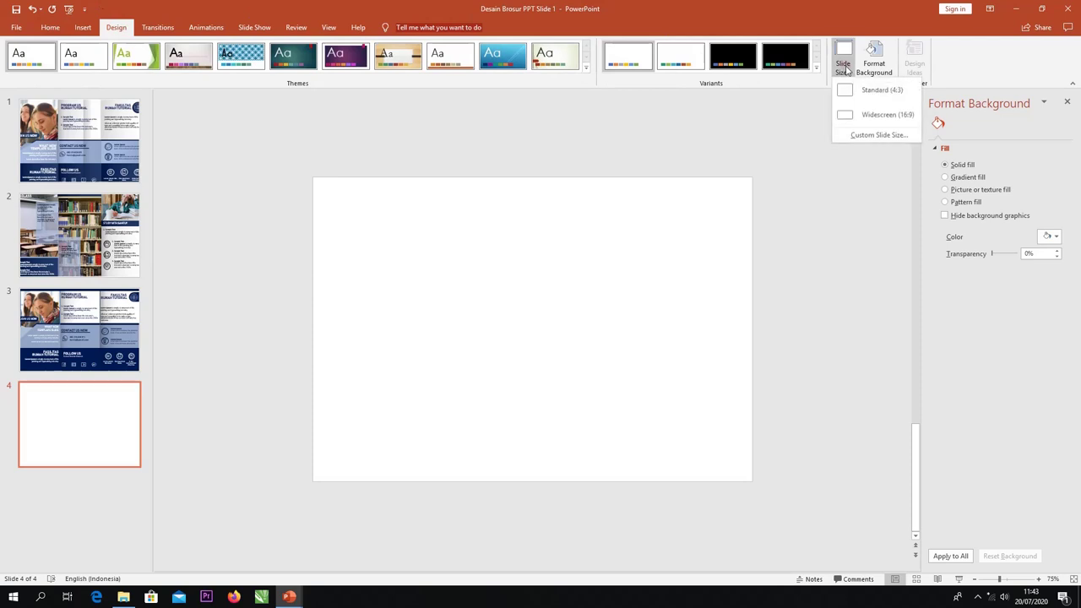
{"action": "left_click", "coordinate": [862, 135]}
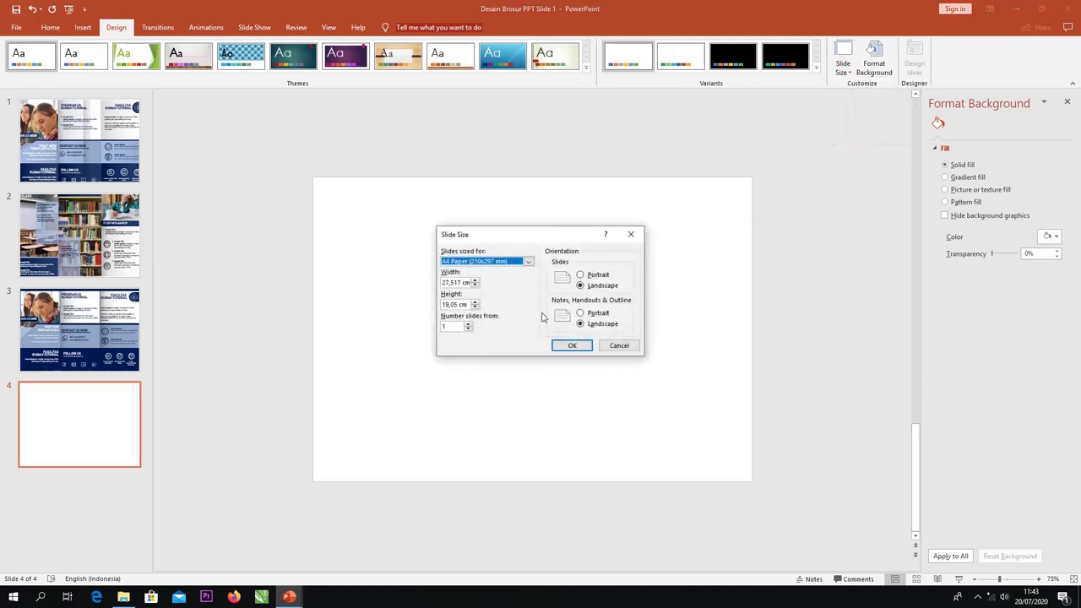
{"action": "left_click", "coordinate": [573, 346]}
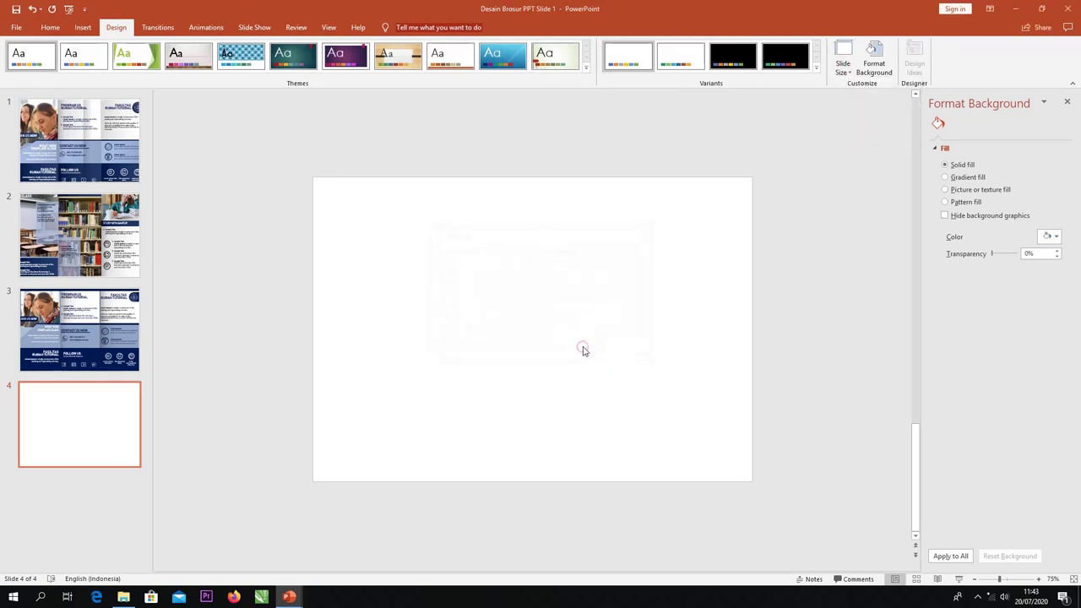
{"action": "left_click", "coordinate": [82, 27]}
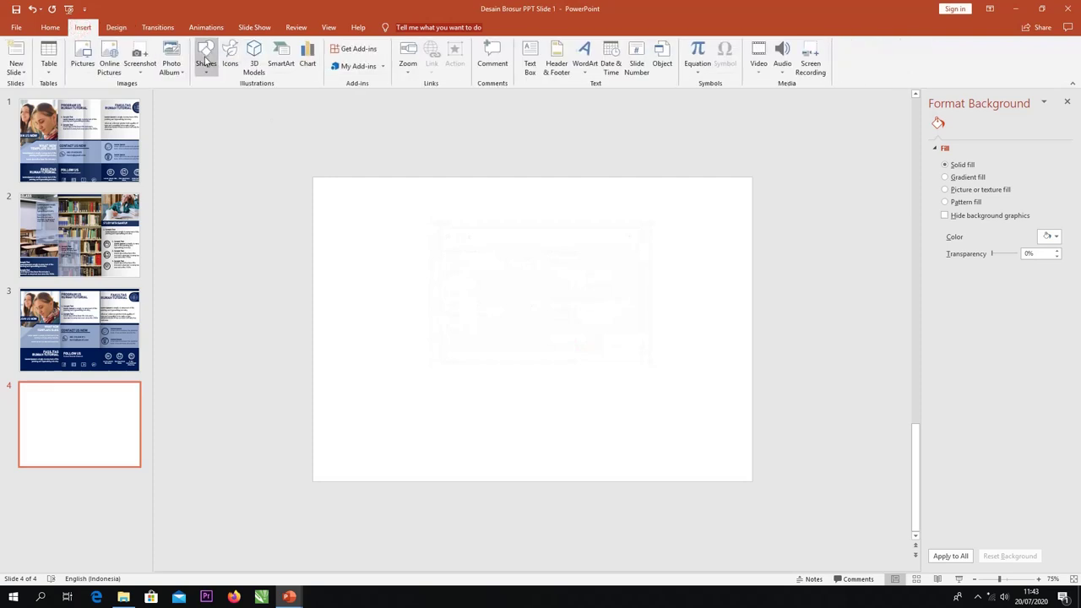
- Draw a tall vertical line at the slide's left edge and copy it to the middle and right edge
{"action": "left_click", "coordinate": [206, 67]}
{"action": "left_click", "coordinate": [219, 94]}
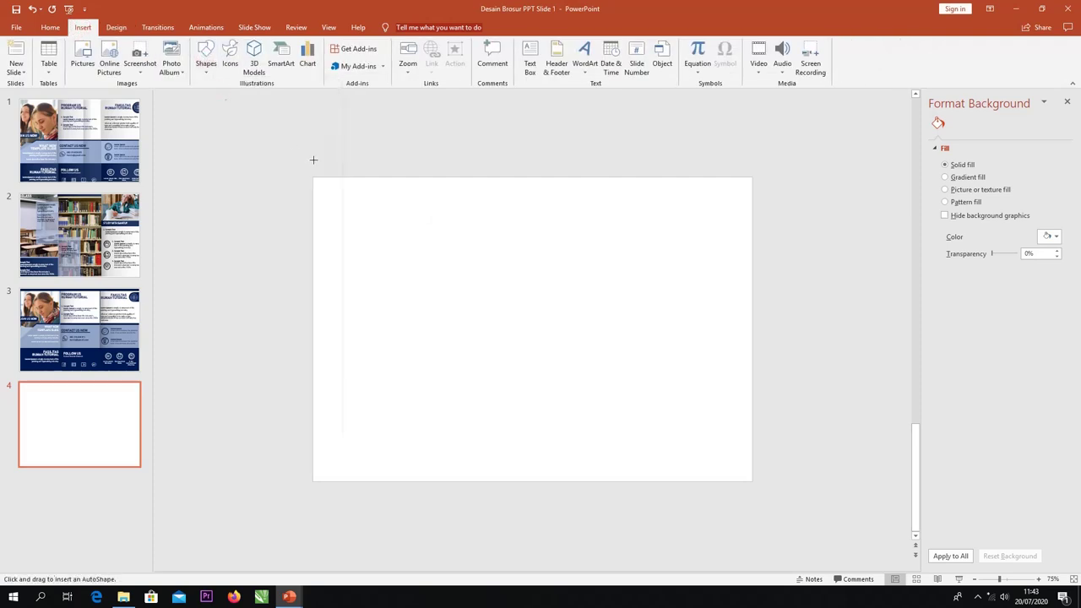
{"action": "left_click_drag", "start_coordinate": [316, 317], "coordinate": [312, 540]}
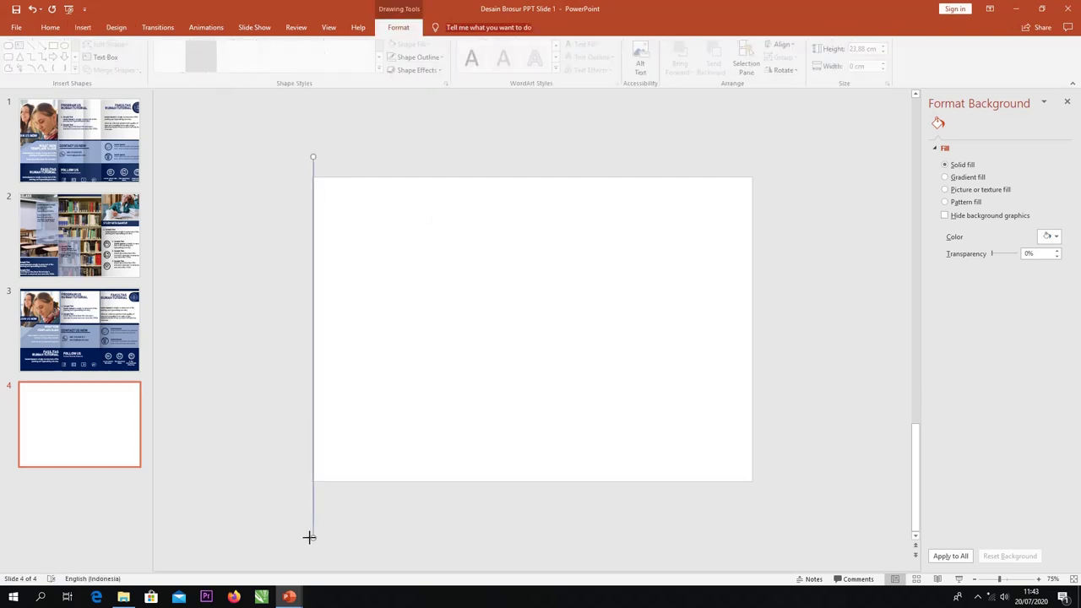
{"action": "left_click_drag", "start_coordinate": [314, 211], "coordinate": [320, 218]}
{"action": "left_click_drag", "start_coordinate": [319, 177], "coordinate": [749, 156]}
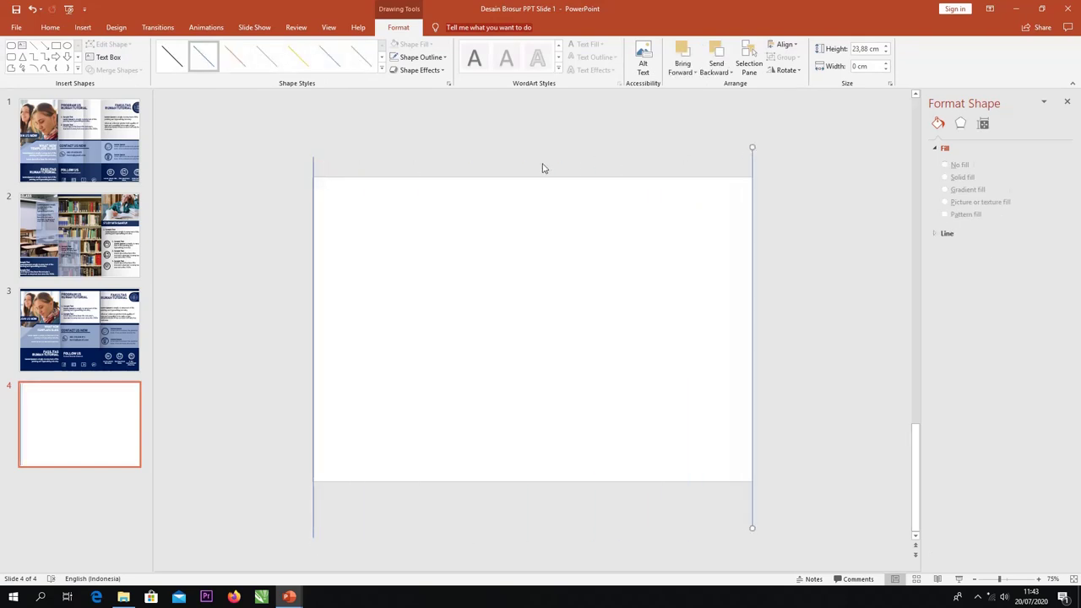
{"action": "mouse_move", "coordinate": [311, 161]}
{"action": "left_mouse_down"}
{"action": "mouse_move", "coordinate": [326, 176]}
{"action": "mouse_move", "coordinate": [623, 155]}
{"action": "left_mouse_up"}
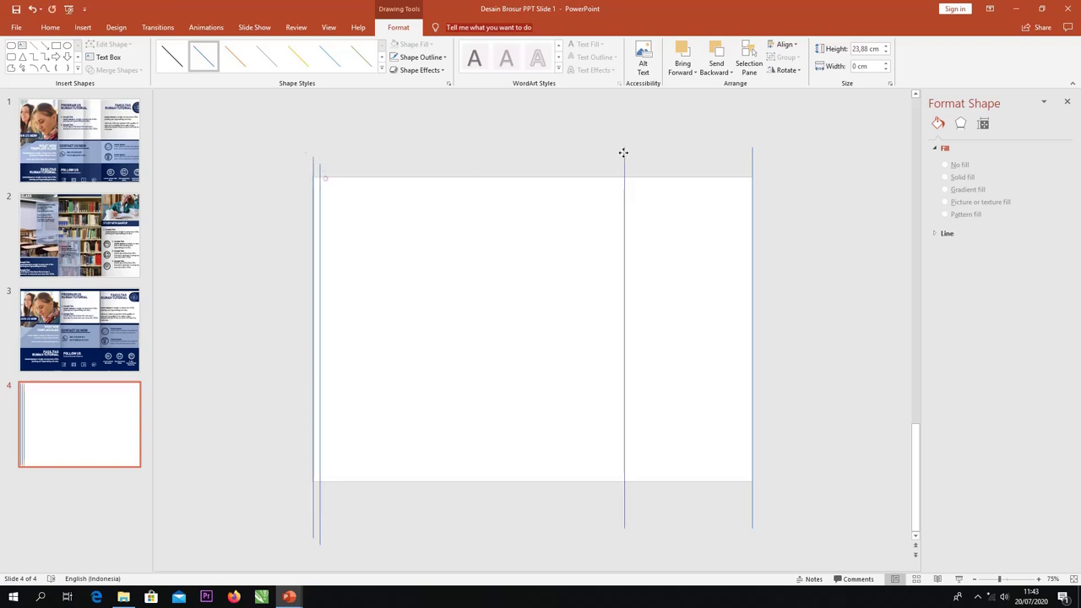
{"action": "left_click_drag", "start_coordinate": [317, 171], "coordinate": [453, 154]}
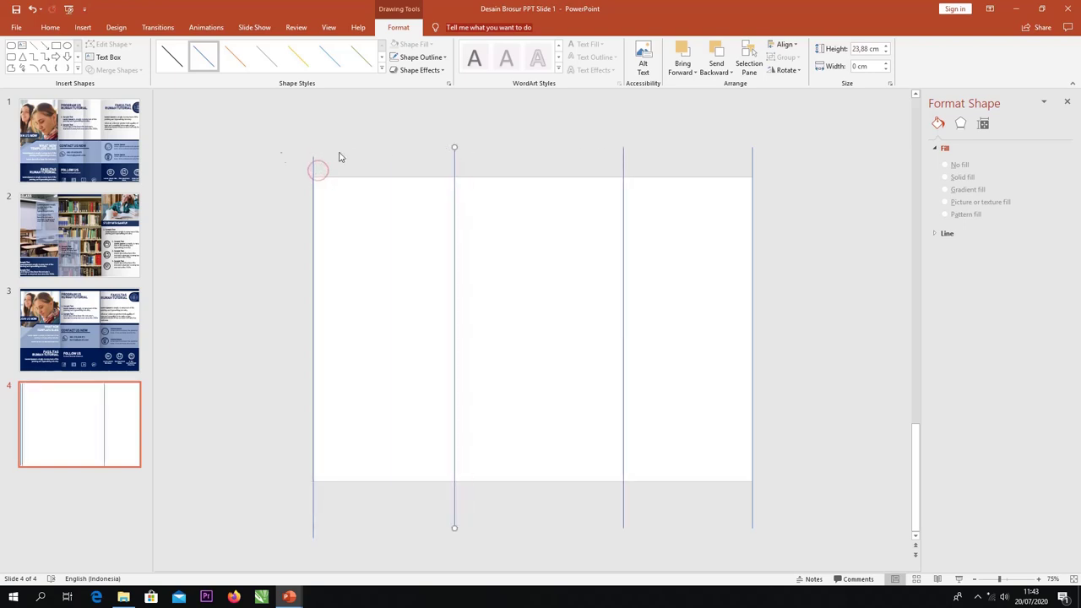
- Distribute the vertical lines evenly across the slide horizontally
{"action": "left_click", "coordinate": [274, 124]}
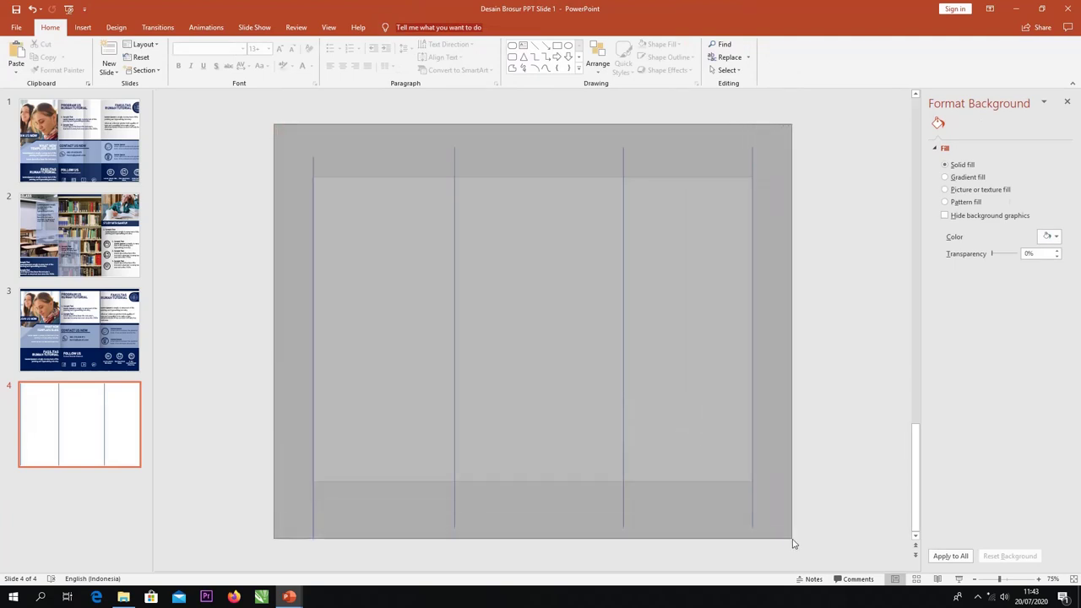
{"action": "left_click_drag", "start_coordinate": [669, 365], "coordinate": [792, 542]}
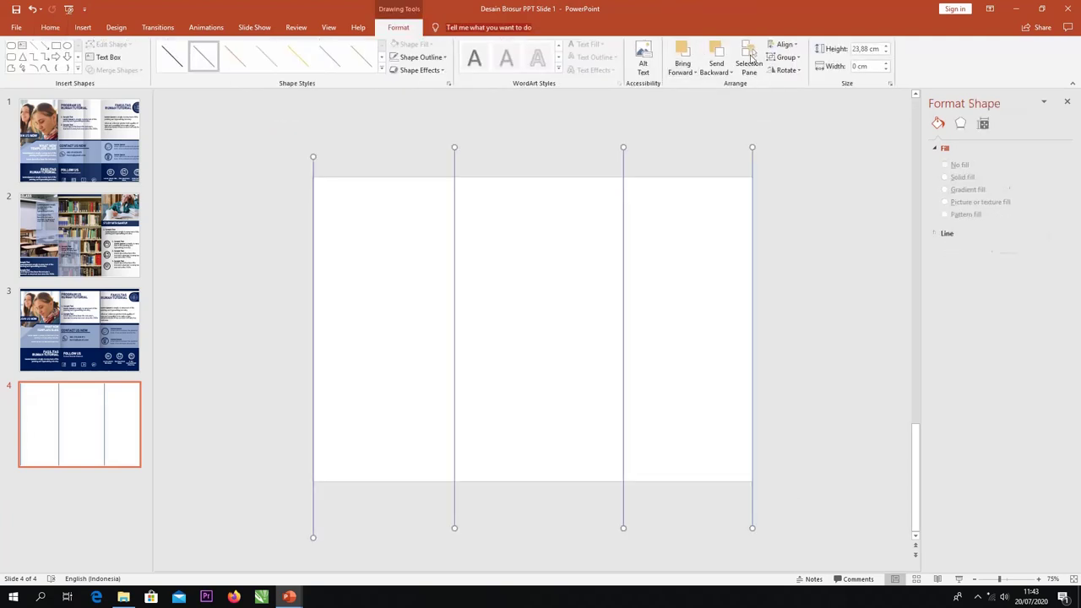
{"action": "left_click", "coordinate": [783, 44]}
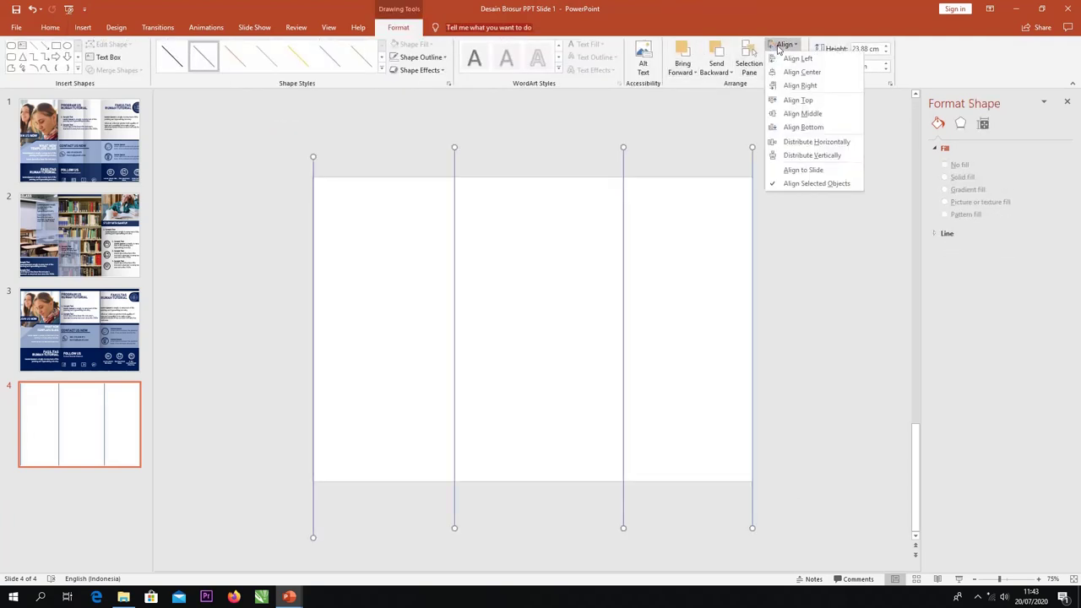
{"action": "left_click", "coordinate": [806, 144]}
{"action": "left_click", "coordinate": [806, 250]}
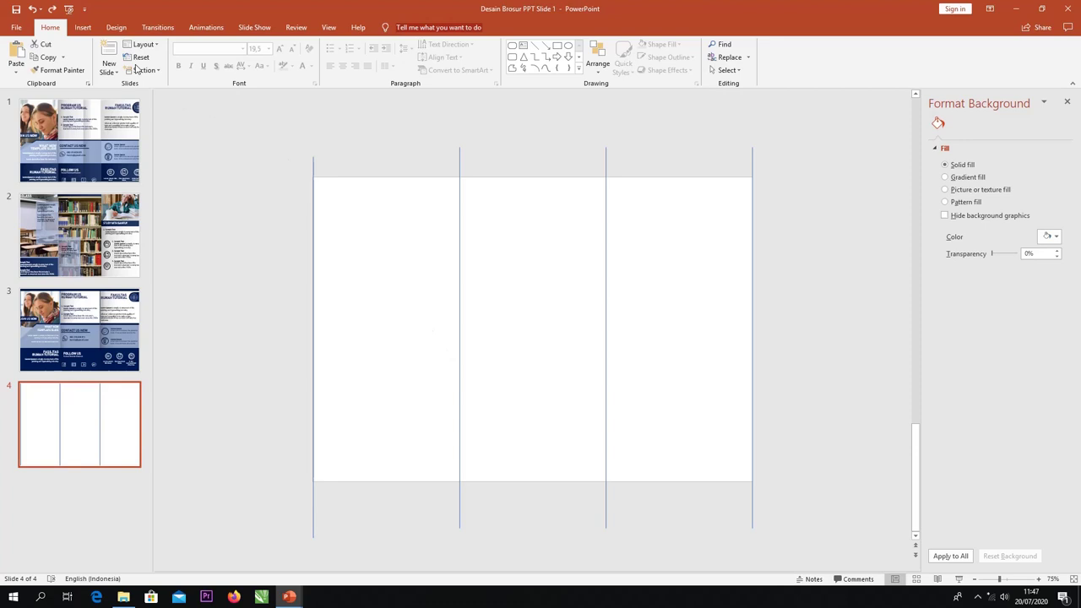
- Draw a rectangle across the bottom of the left panel
{"action": "left_click", "coordinate": [83, 27]}
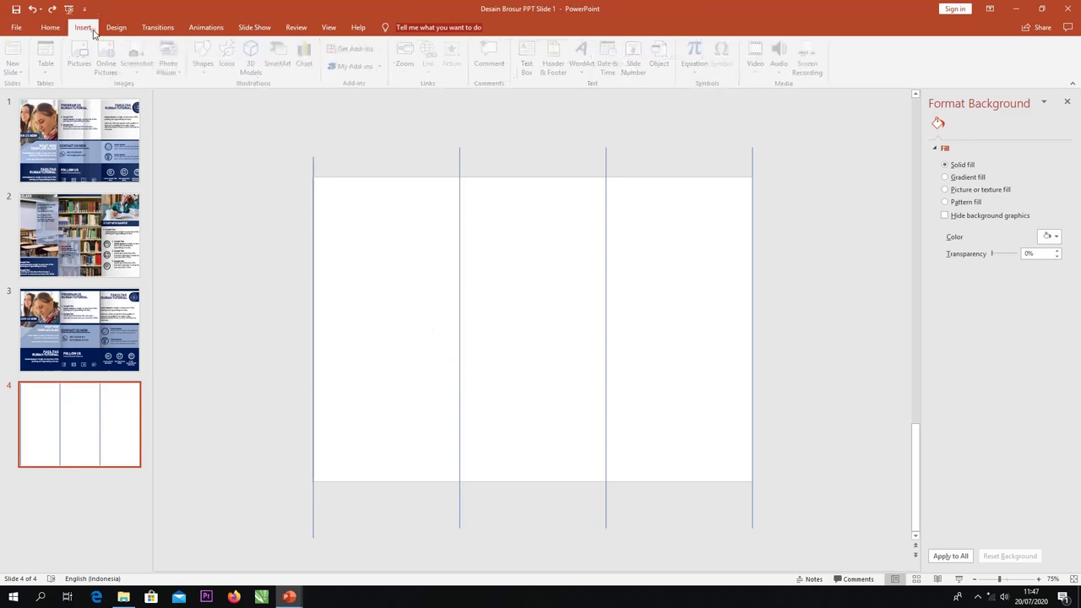
{"action": "left_click", "coordinate": [203, 66]}
{"action": "left_click", "coordinate": [256, 97]}
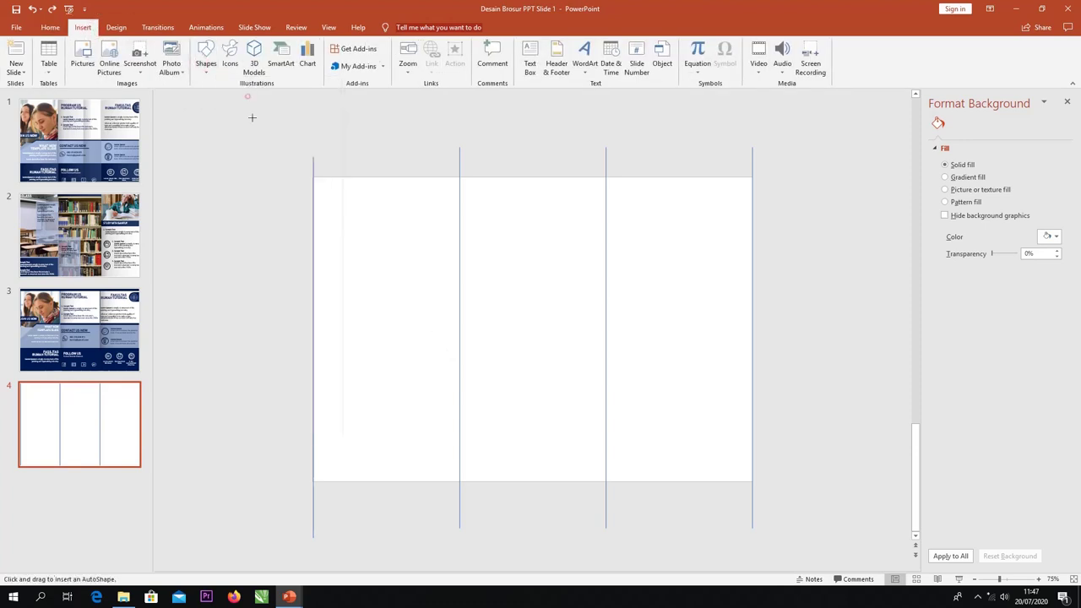
{"action": "left_click_drag", "start_coordinate": [314, 406], "coordinate": [460, 479]}
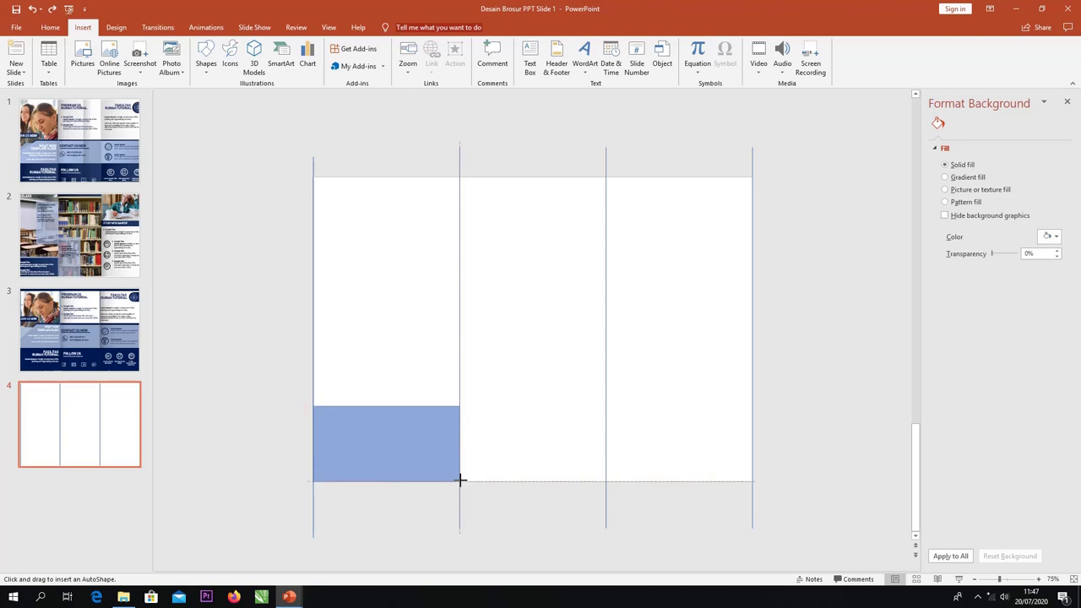
{"action": "left_click_drag", "start_coordinate": [386, 405], "coordinate": [385, 400]}
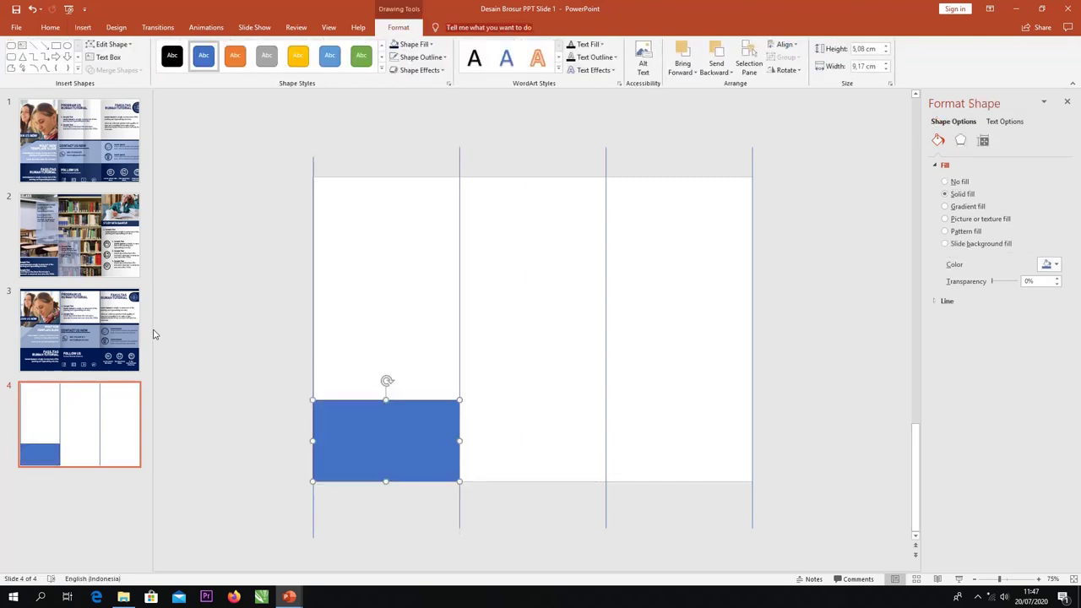
- Copy the colour swatch group from slide 3 onto slide 4
{"action": "left_click", "coordinate": [102, 329]}
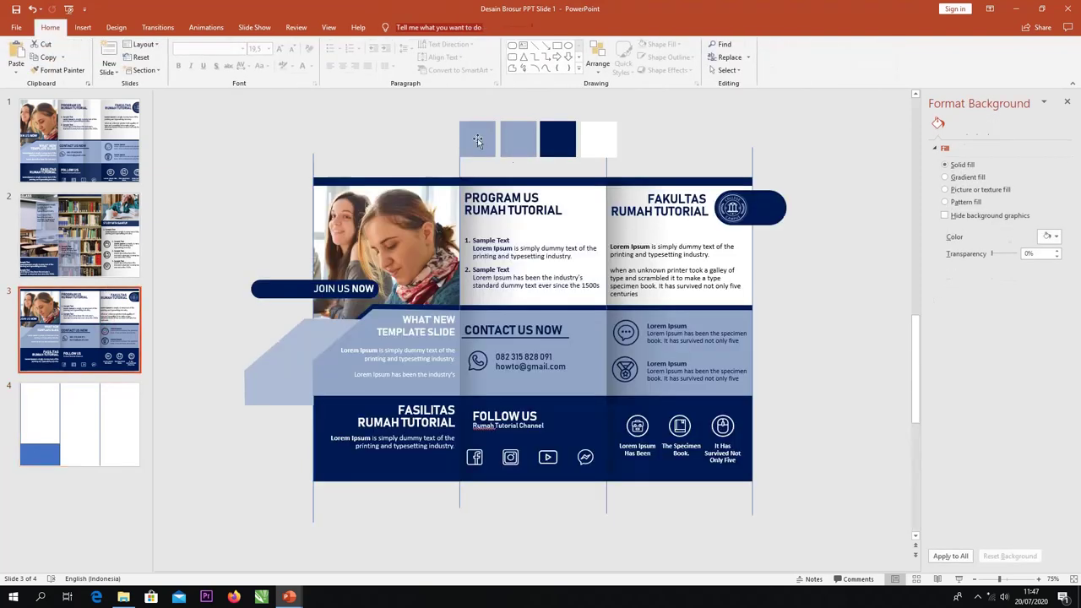
{"action": "left_click", "coordinate": [477, 140]}
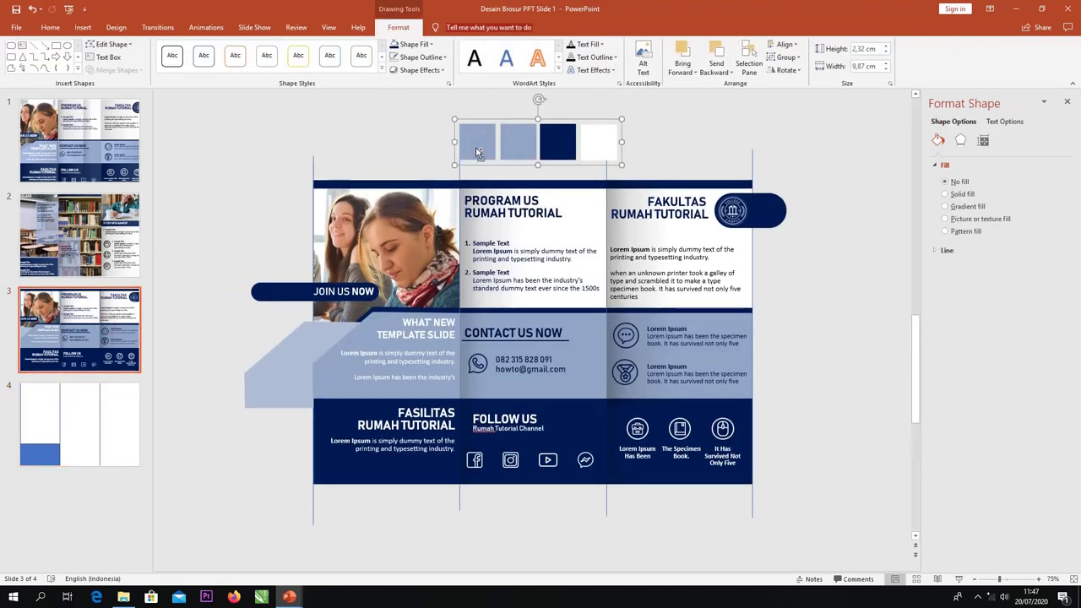
{"action": "left_click", "coordinate": [79, 412]}
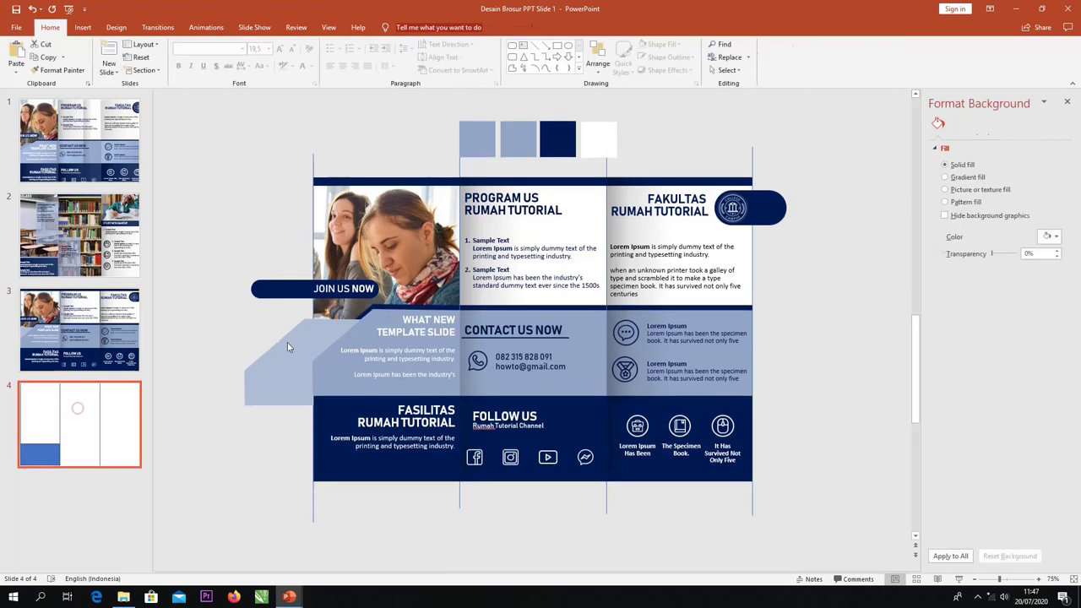
{"action": "key", "text": "ctrl+v"}
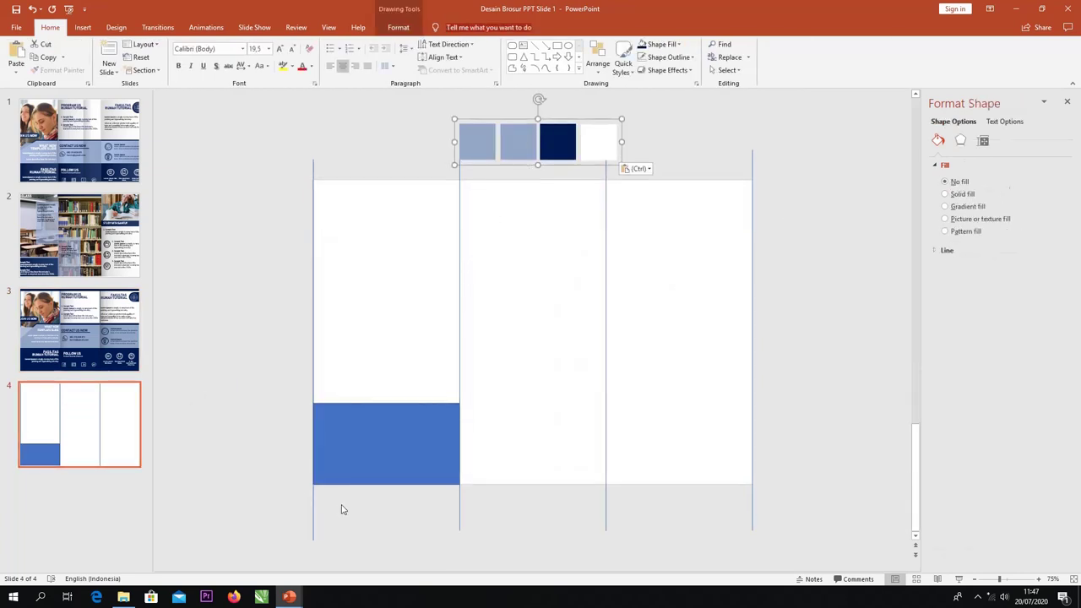
- Fill the rectangle with the sampled navy swatch colour and remove its outline
{"action": "left_click", "coordinate": [379, 439]}
{"action": "right_click", "coordinate": [381, 438]}
{"action": "left_click", "coordinate": [417, 463]}
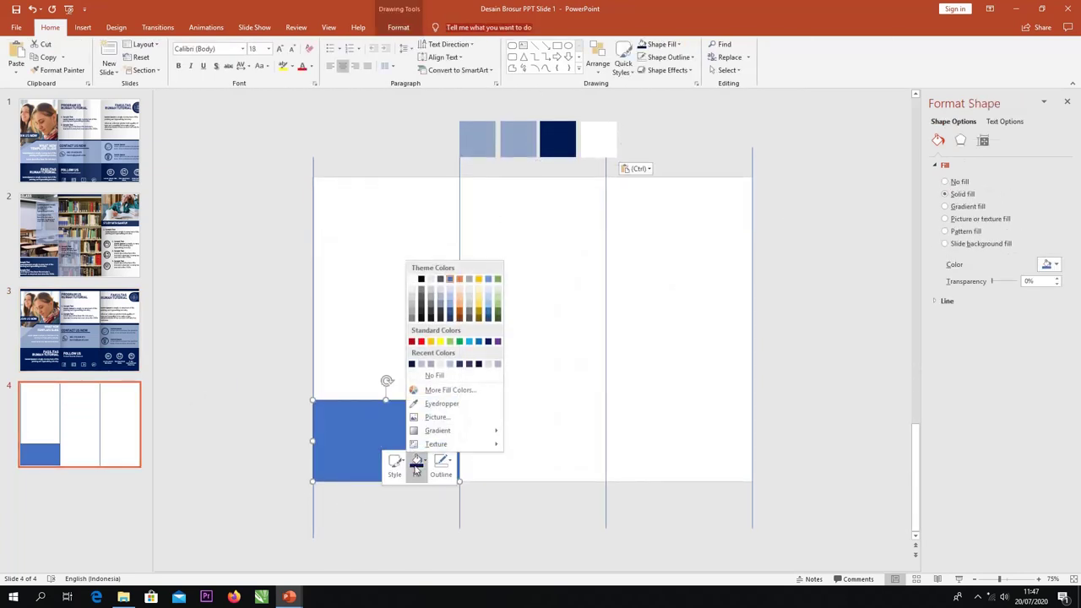
{"action": "left_click", "coordinate": [431, 403]}
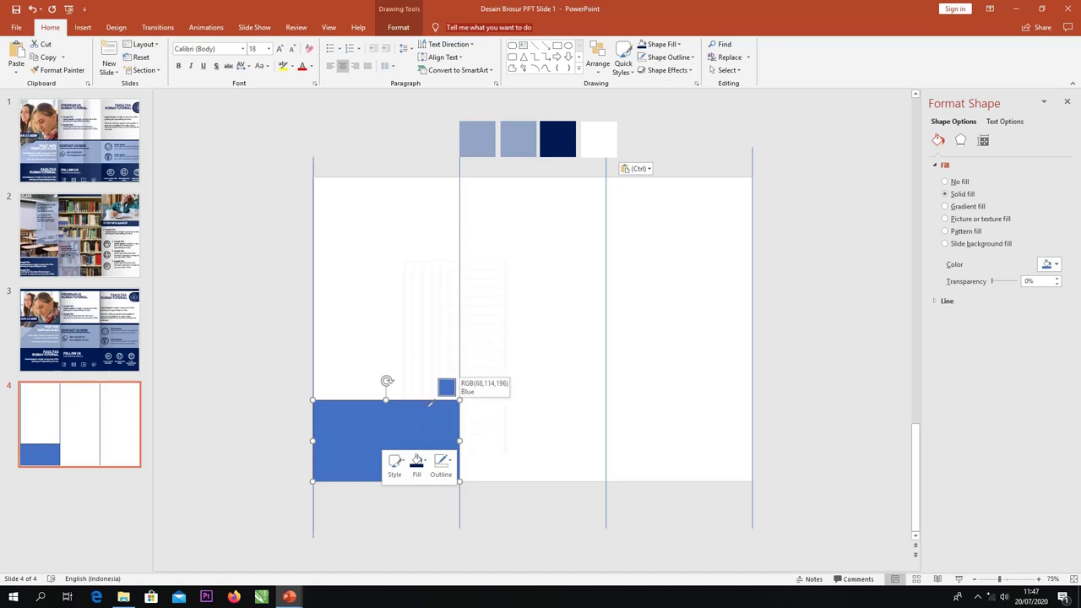
{"action": "left_click", "coordinate": [558, 140]}
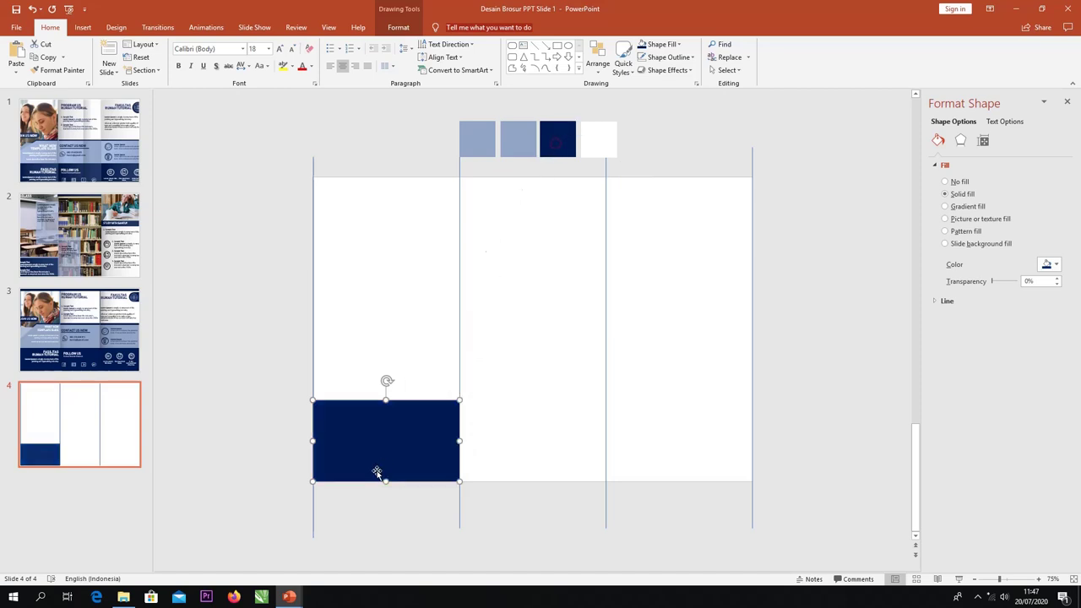
{"action": "right_click", "coordinate": [391, 428]}
{"action": "left_click", "coordinate": [452, 449]}
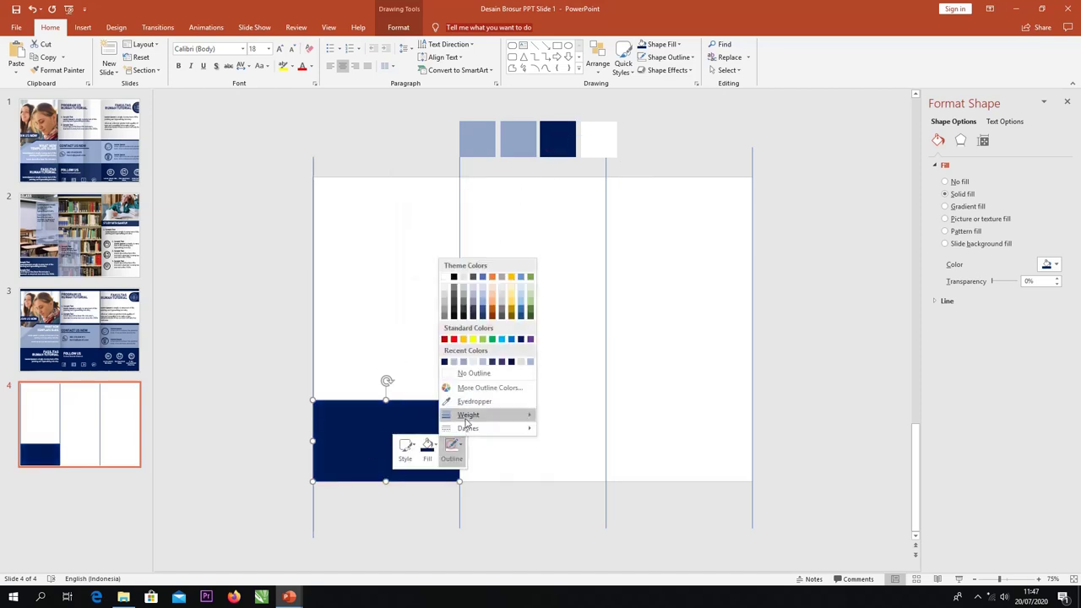
{"action": "left_click", "coordinate": [448, 373]}
{"action": "left_click", "coordinate": [278, 433]}
- Place a slightly higher copy of the navy rectangle and recolour it with the light-blue swatch
{"action": "left_click", "coordinate": [430, 437]}
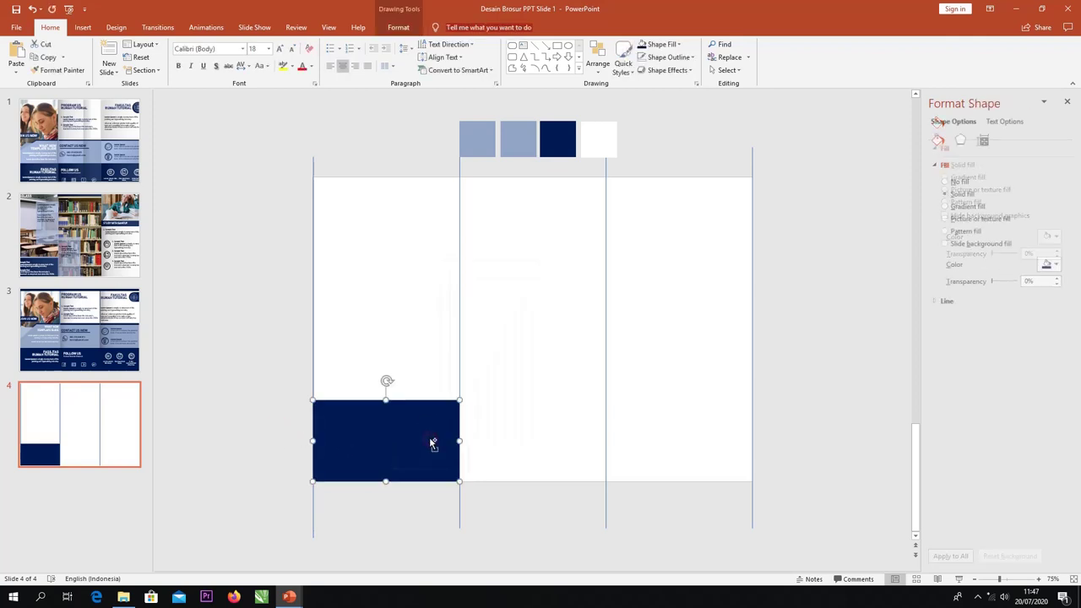
{"action": "left_click_drag", "start_coordinate": [430, 437], "coordinate": [420, 429]}
{"action": "right_click", "coordinate": [420, 429]}
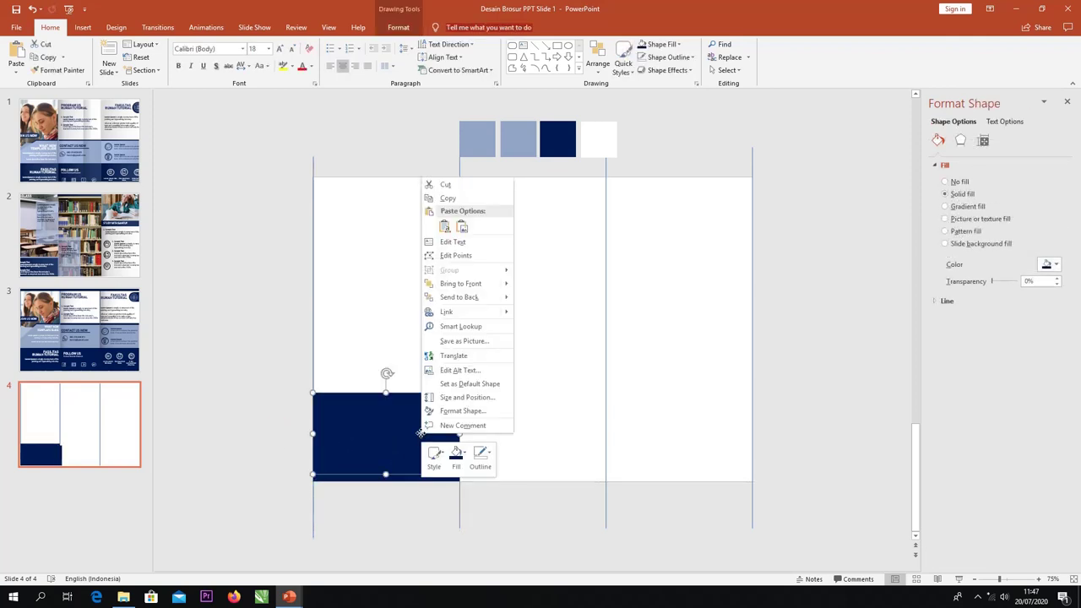
{"action": "left_click", "coordinate": [454, 458]}
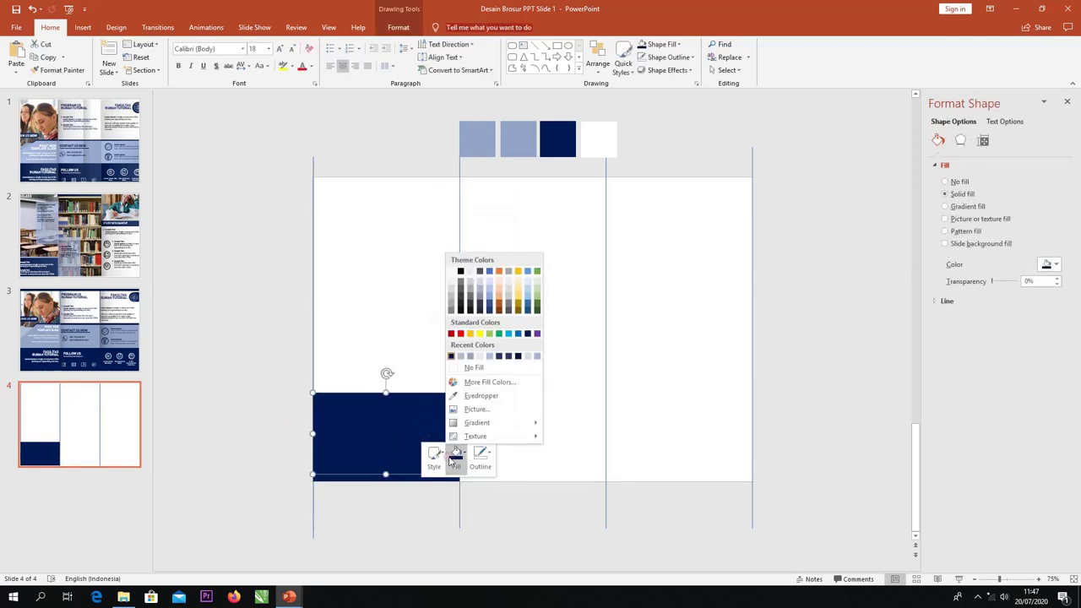
{"action": "left_click", "coordinate": [478, 395]}
{"action": "left_click", "coordinate": [521, 134]}
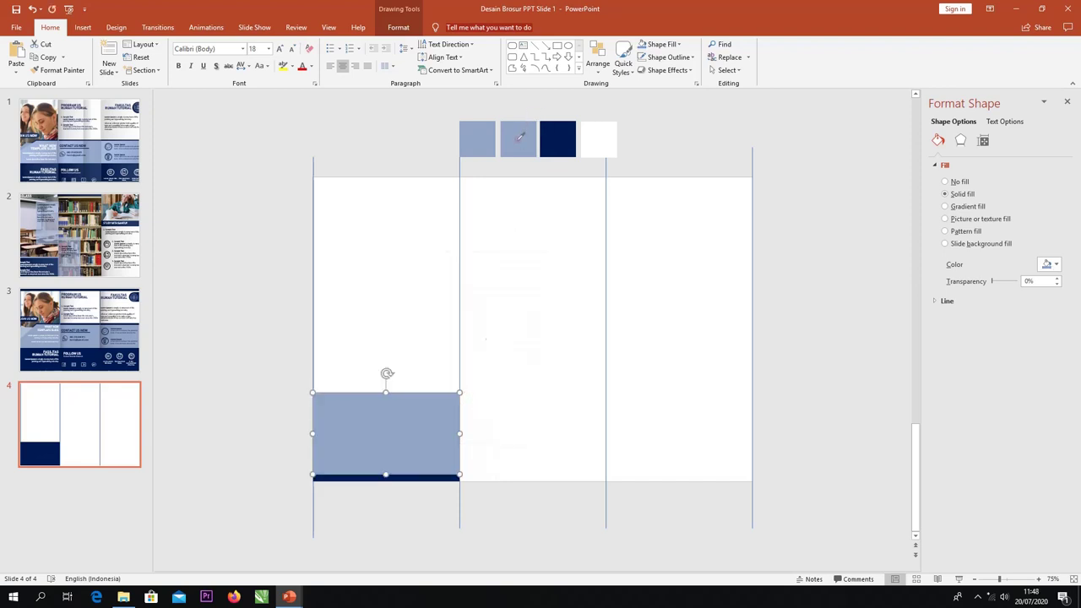
- Send the light-blue rectangle behind the navy one and nudge the navy rectangle right and down
{"action": "right_click", "coordinate": [397, 438]}
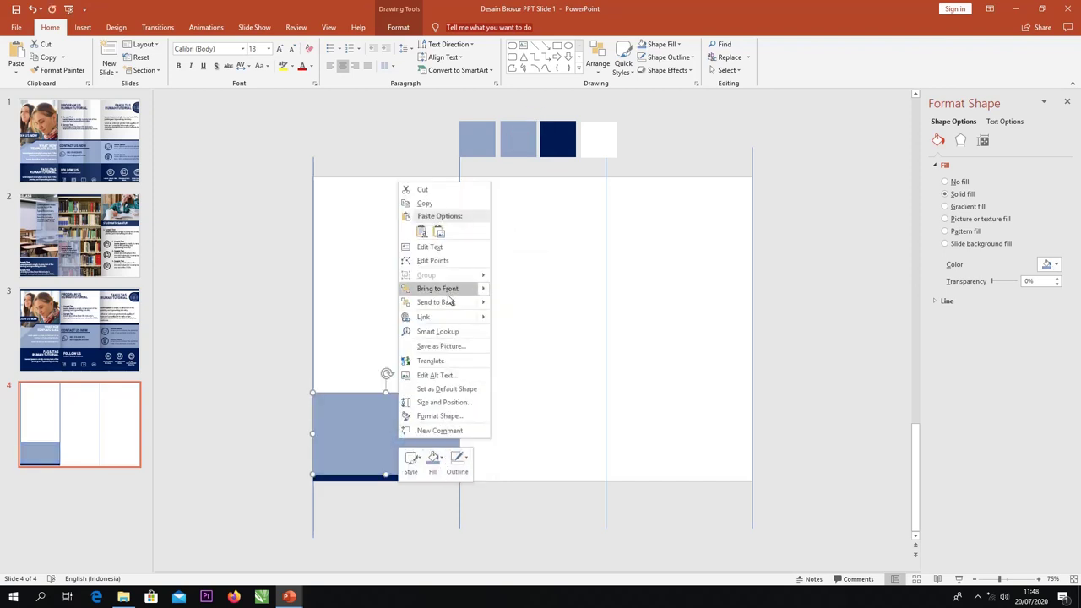
{"action": "left_click", "coordinate": [448, 302]}
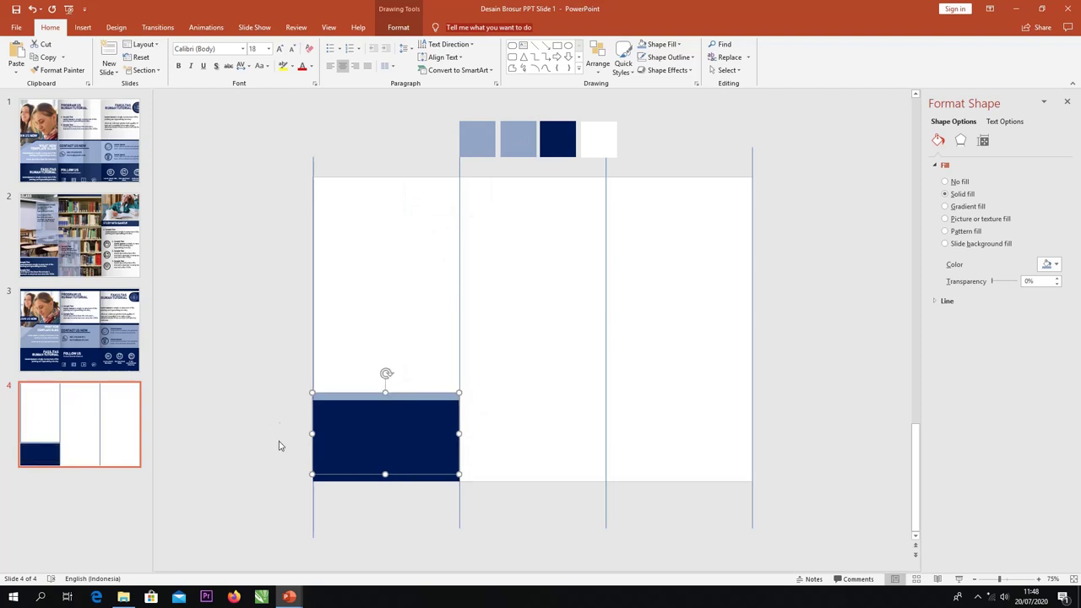
{"action": "key", "text": "ctrl+Right"}
{"action": "key", "text": "ctrl+Down"}
{"action": "key", "text": "ctrl+Down"}
{"action": "key", "text": "ctrl+Down"}
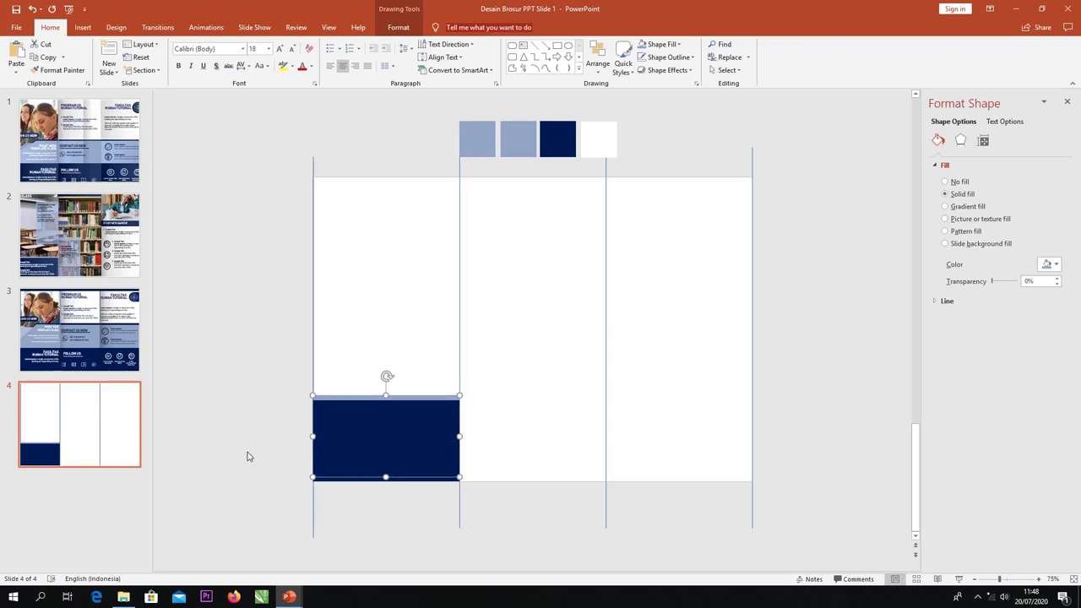
{"action": "left_click", "coordinate": [240, 446]}
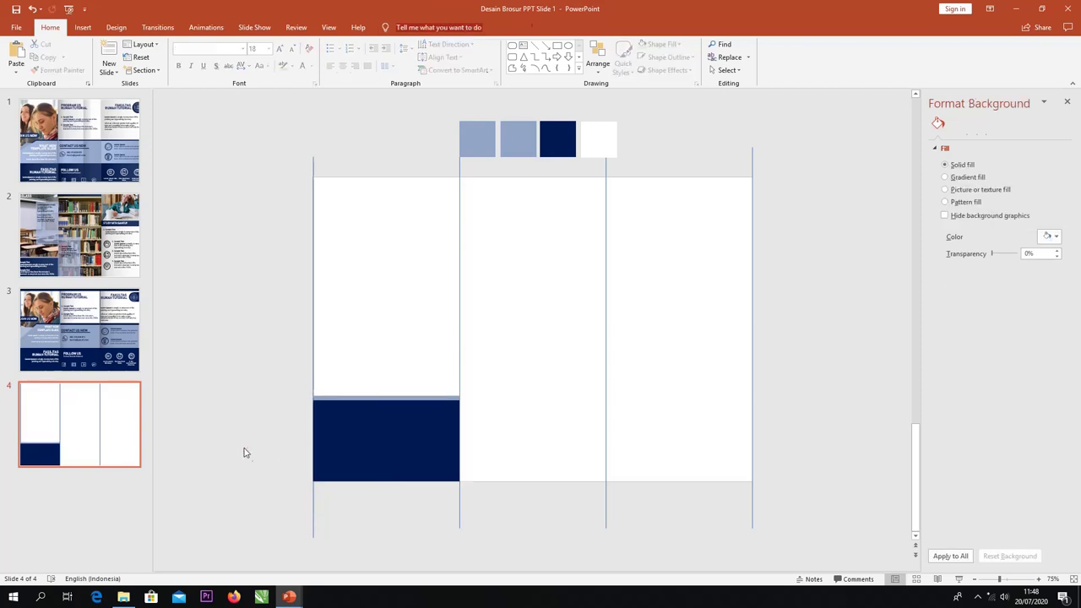
- Copy the navy rectangle to the right column, stretch it to full height, and fill it white
{"action": "left_click", "coordinate": [82, 27]}
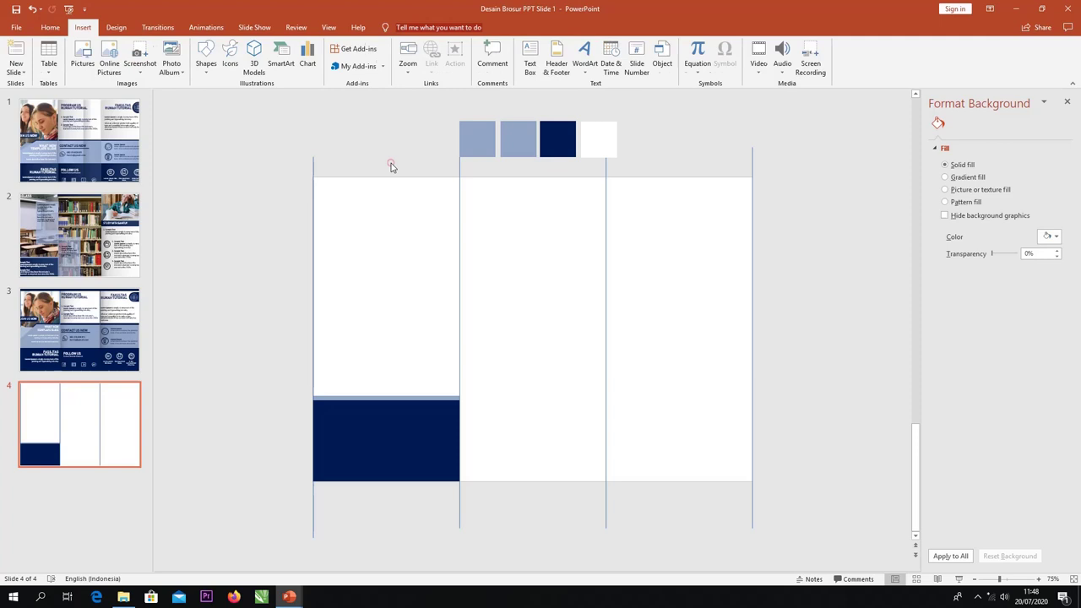
{"action": "left_click", "coordinate": [383, 424]}
{"action": "left_click_drag", "start_coordinate": [391, 448], "coordinate": [673, 217]}
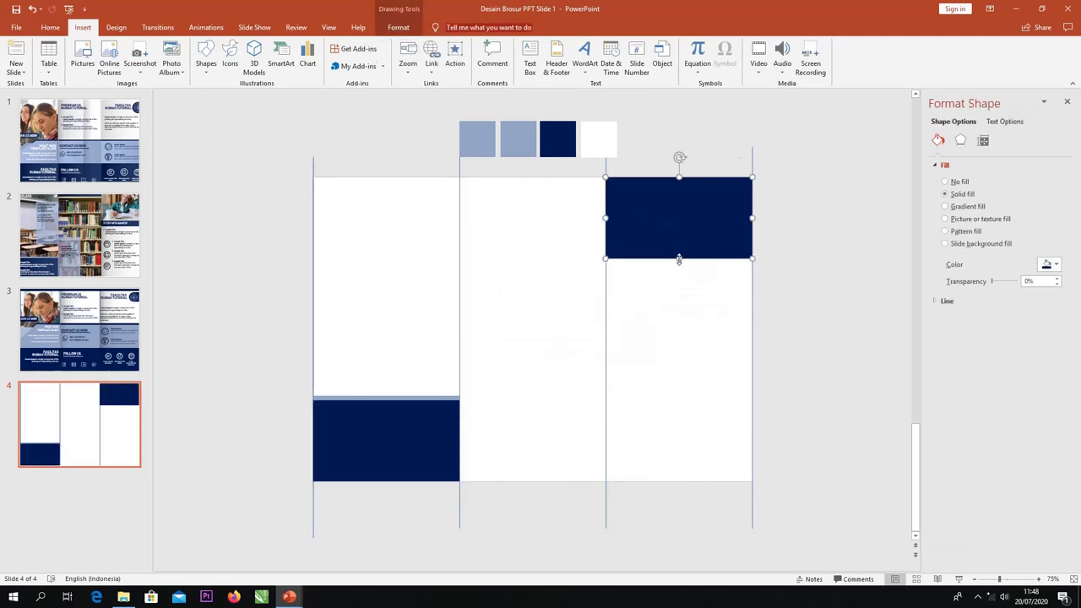
{"action": "left_click_drag", "start_coordinate": [676, 258], "coordinate": [691, 481]}
{"action": "right_click", "coordinate": [680, 314]}
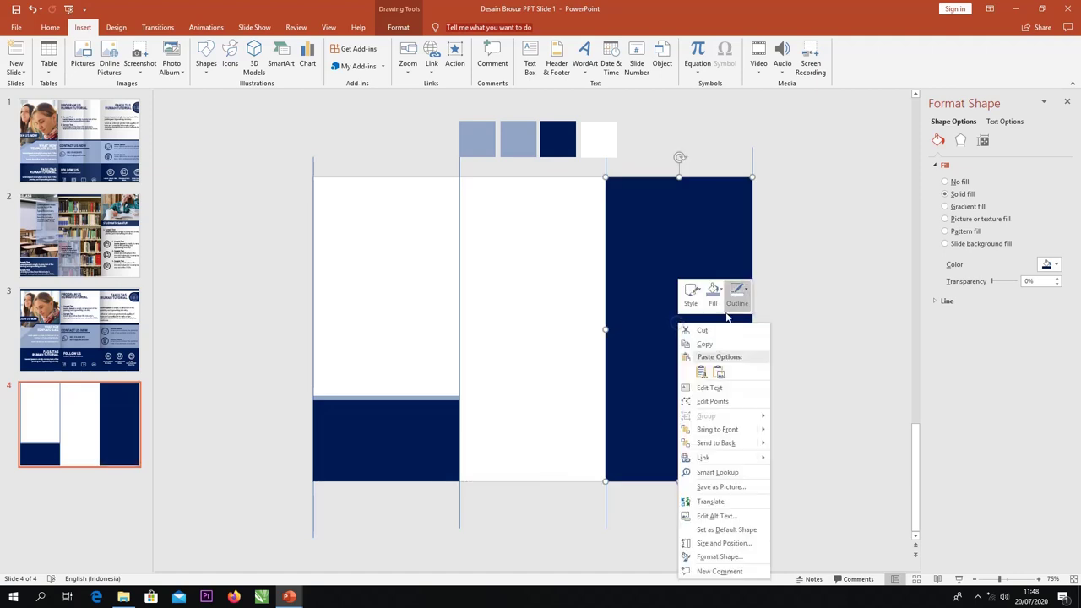
{"action": "left_click", "coordinate": [714, 292]}
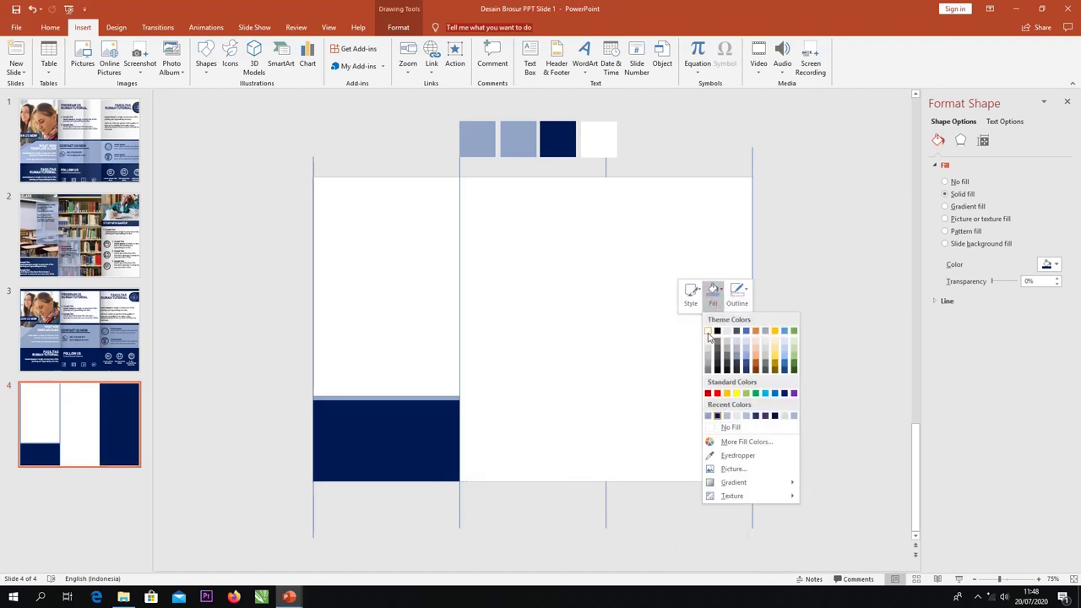
{"action": "left_click", "coordinate": [708, 330]}
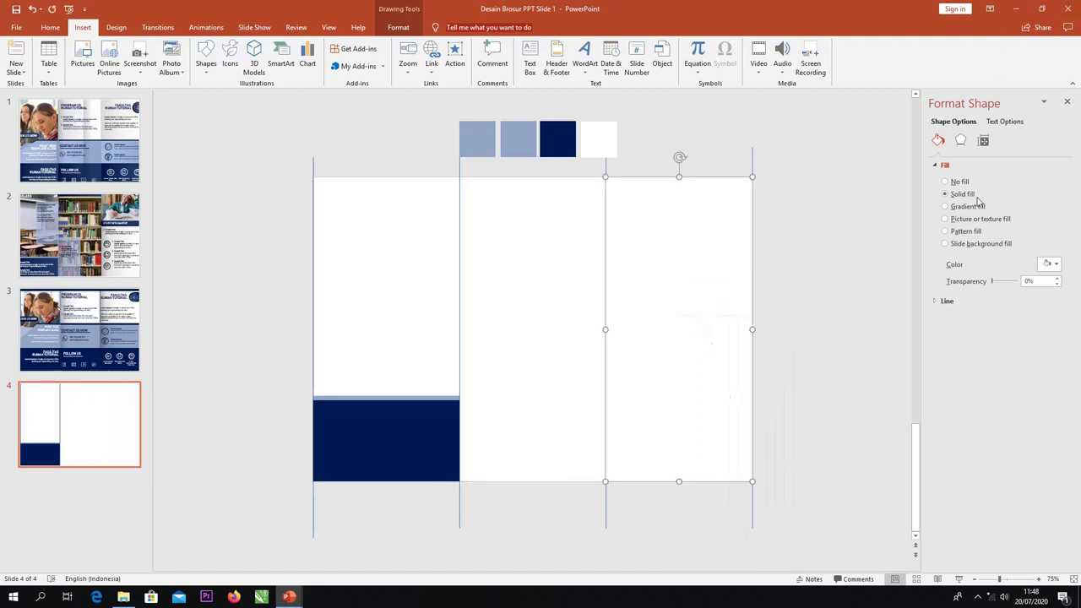
- Give it a horizontal linear gradient with shifted stops and the left colour 39% transparent
{"action": "left_click", "coordinate": [946, 208]}
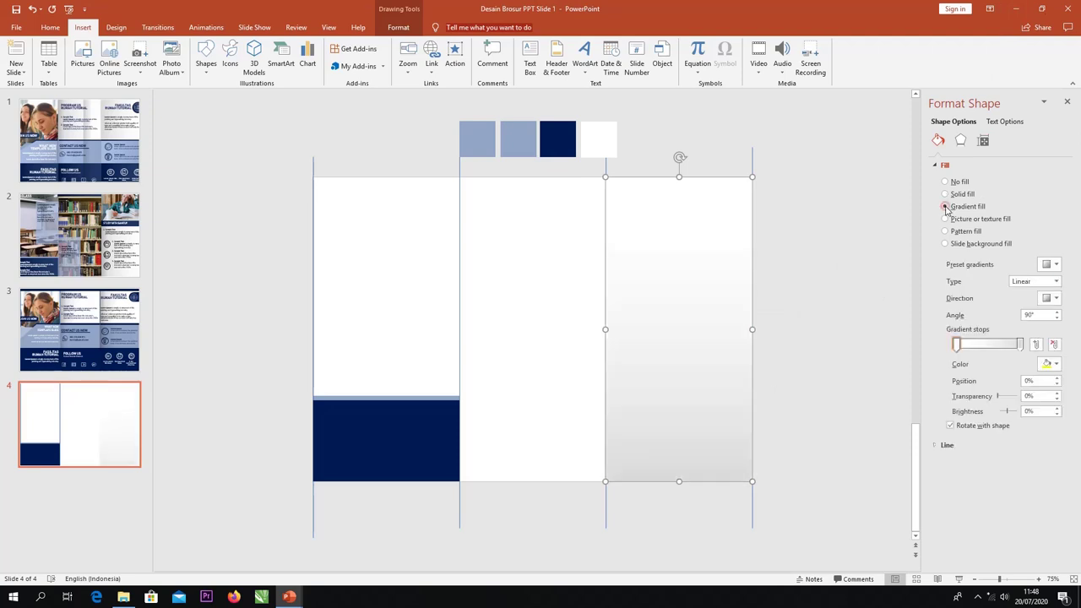
{"action": "left_click", "coordinate": [1047, 298]}
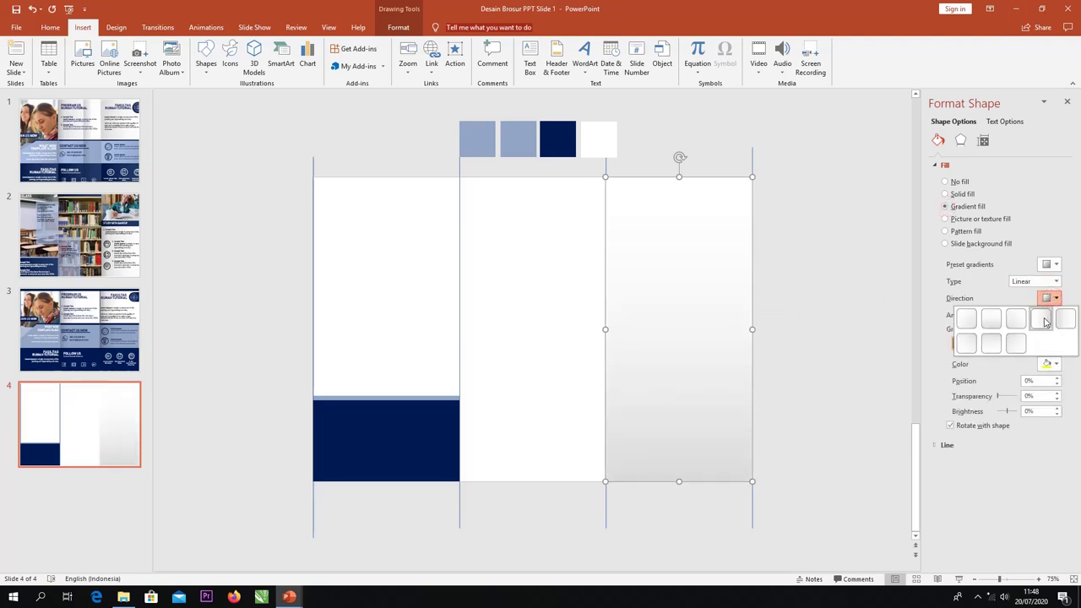
{"action": "left_click", "coordinate": [1044, 322]}
{"action": "left_click_drag", "start_coordinate": [1017, 344], "coordinate": [943, 347]}
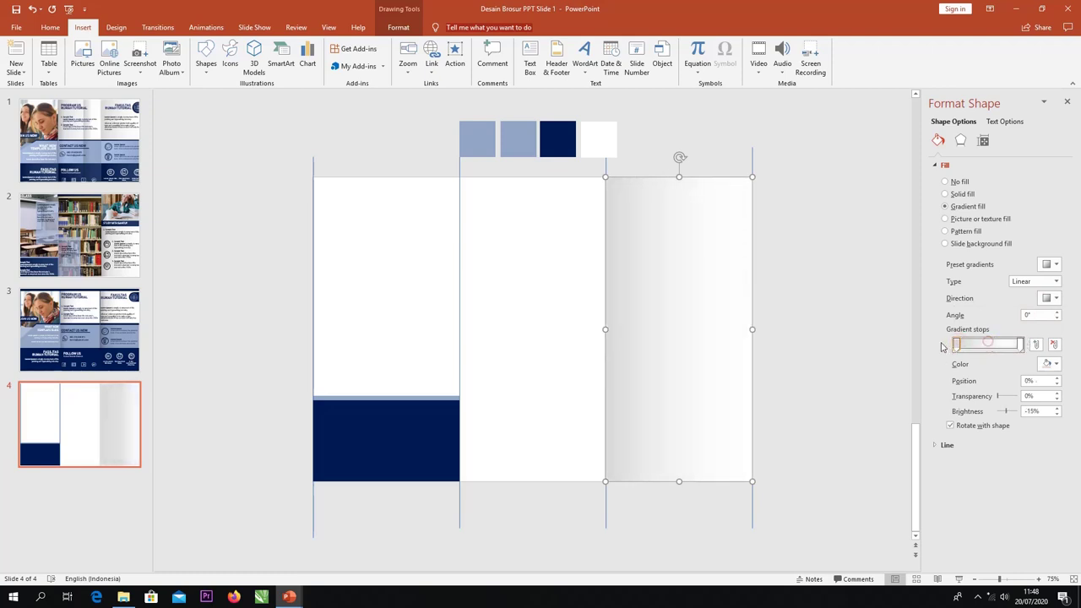
{"action": "left_click_drag", "start_coordinate": [1021, 345], "coordinate": [1012, 345]}
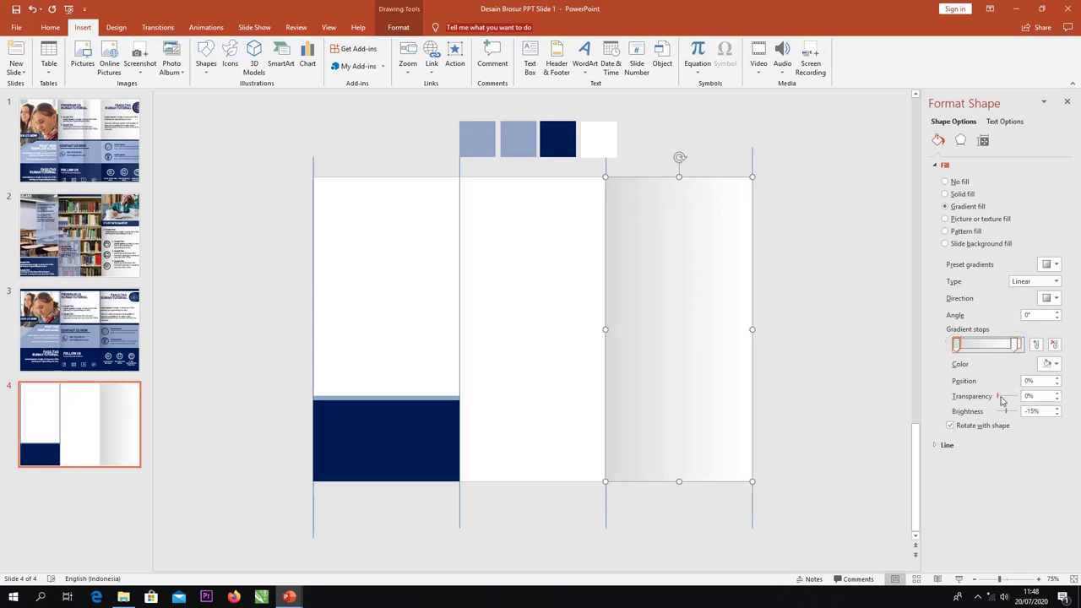
{"action": "left_click_drag", "start_coordinate": [1000, 397], "coordinate": [1005, 397]}
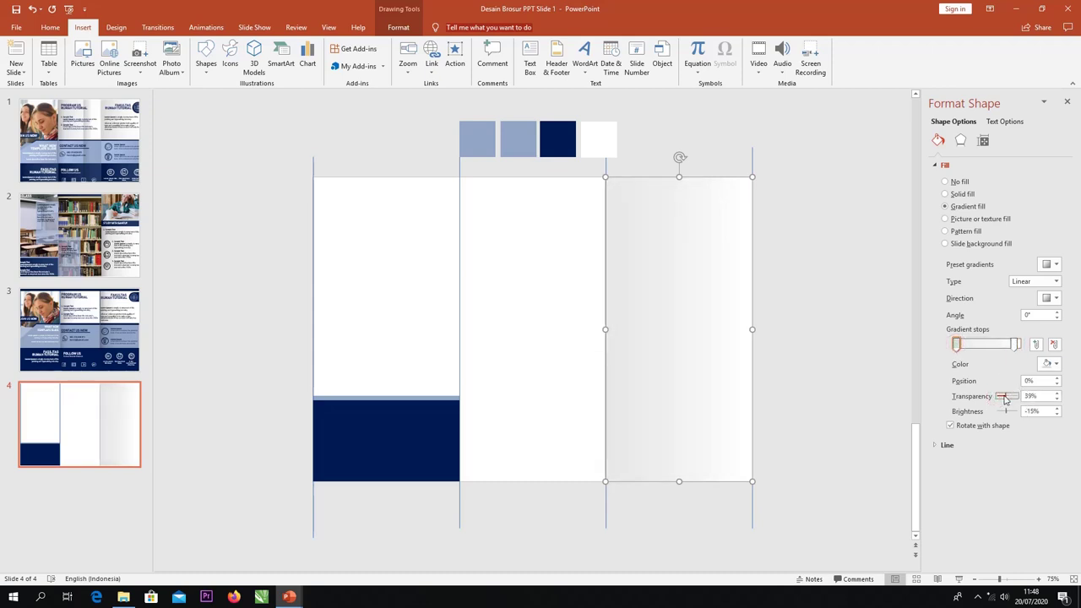
{"action": "left_click", "coordinate": [844, 267]}
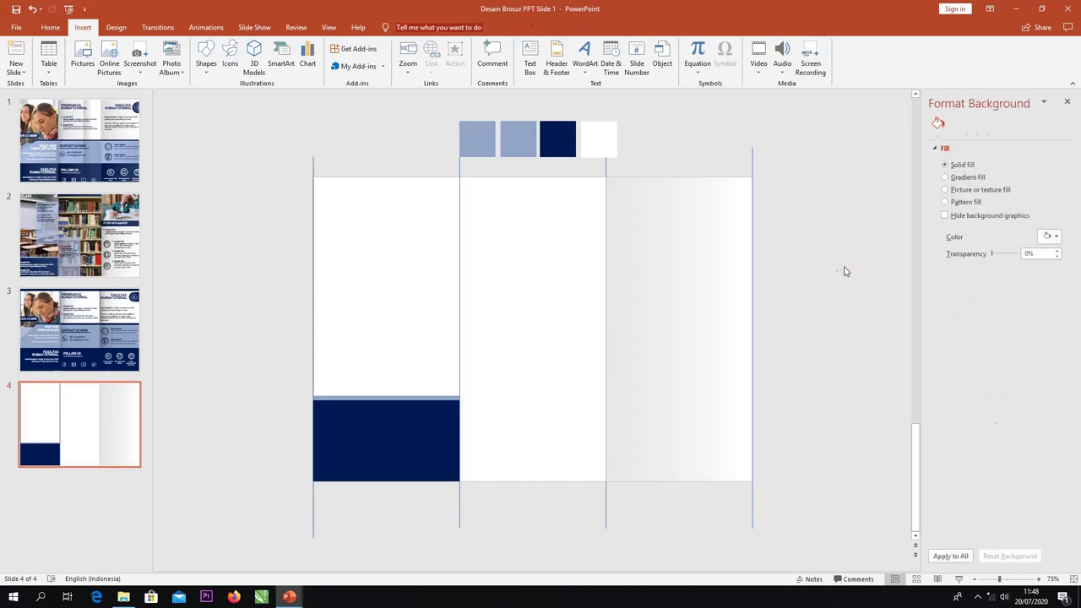
{"action": "left_click", "coordinate": [685, 230]}
{"action": "right_click", "coordinate": [687, 228]}
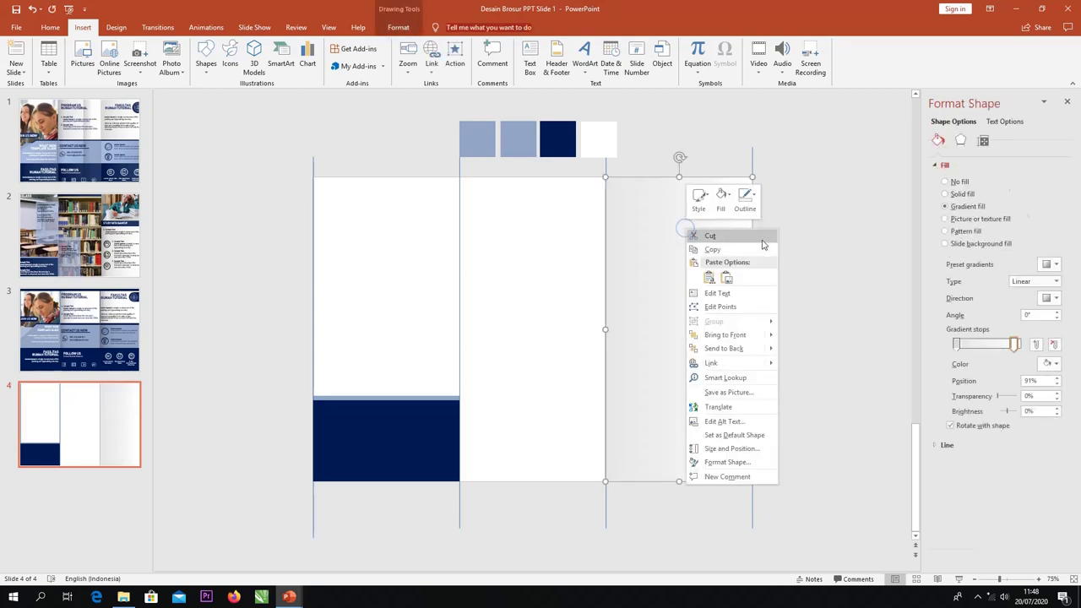
{"action": "left_click", "coordinate": [745, 199]}
{"action": "key", "text": "Escape"}
{"action": "key", "text": "Escape"}
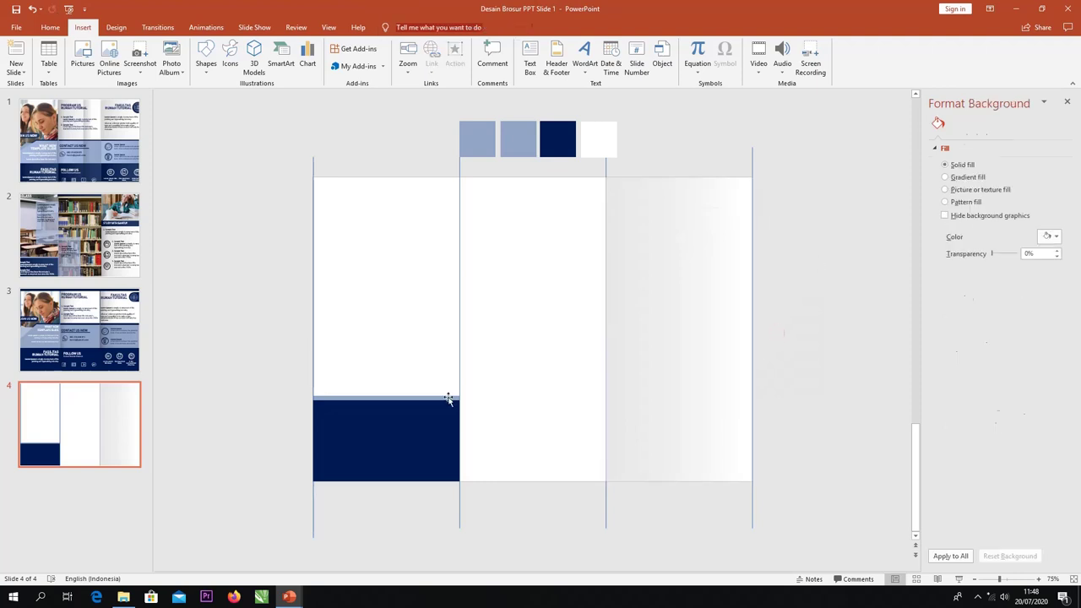
- Copy the rectangle into the left column, resize it, make it 54% transparent, then move it to the lower middle column
{"action": "left_click", "coordinate": [448, 397]}
{"action": "left_click_drag", "start_coordinate": [449, 397], "coordinate": [312, 268]}
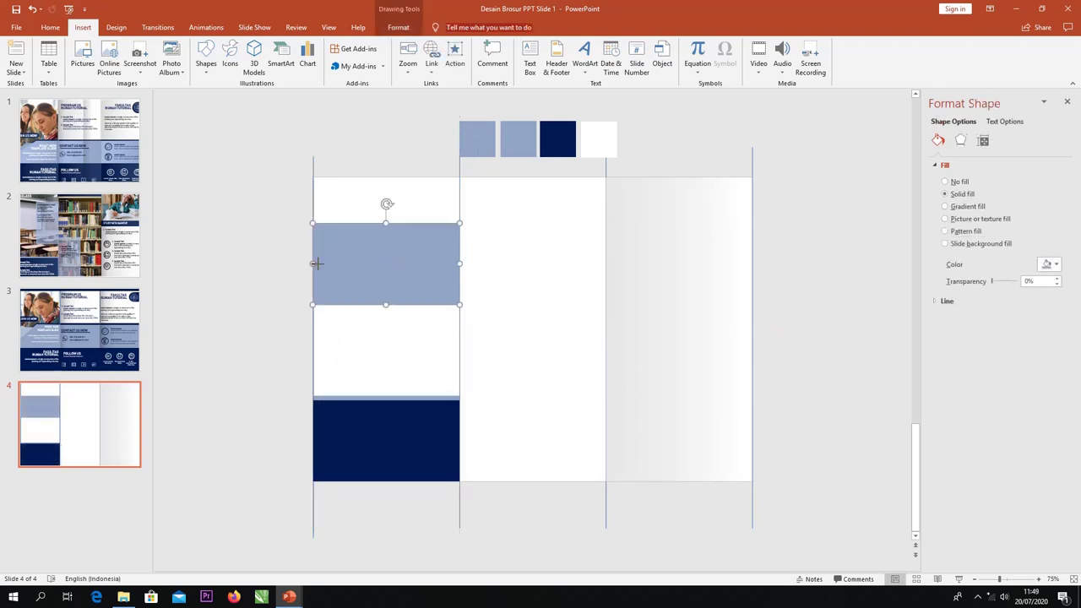
{"action": "left_click_drag", "start_coordinate": [313, 263], "coordinate": [380, 262]}
{"action": "left_click_drag", "start_coordinate": [421, 305], "coordinate": [421, 360]}
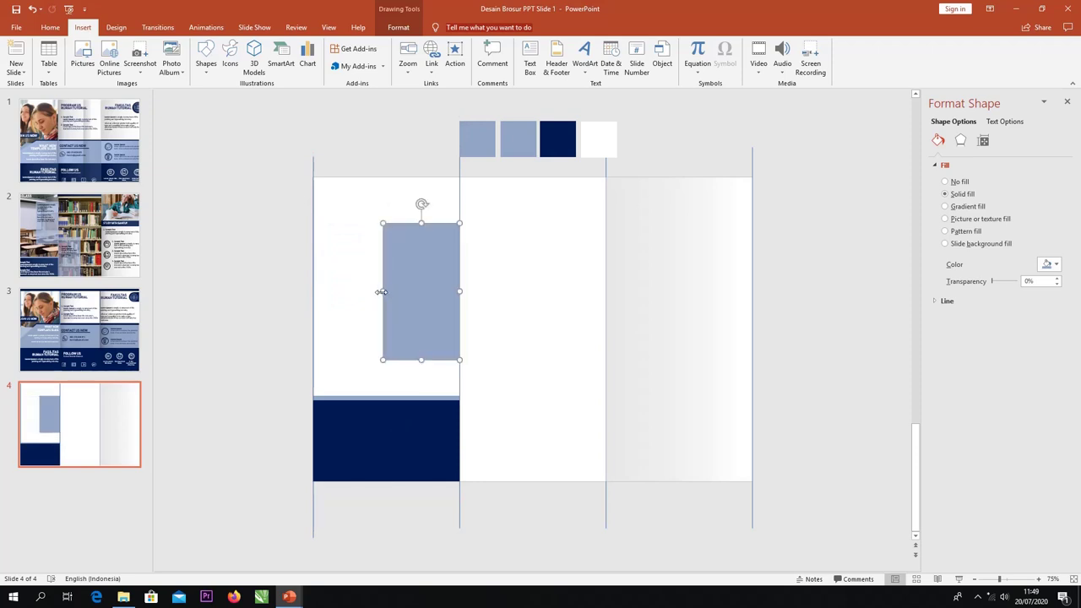
{"action": "left_click_drag", "start_coordinate": [382, 291], "coordinate": [362, 291]}
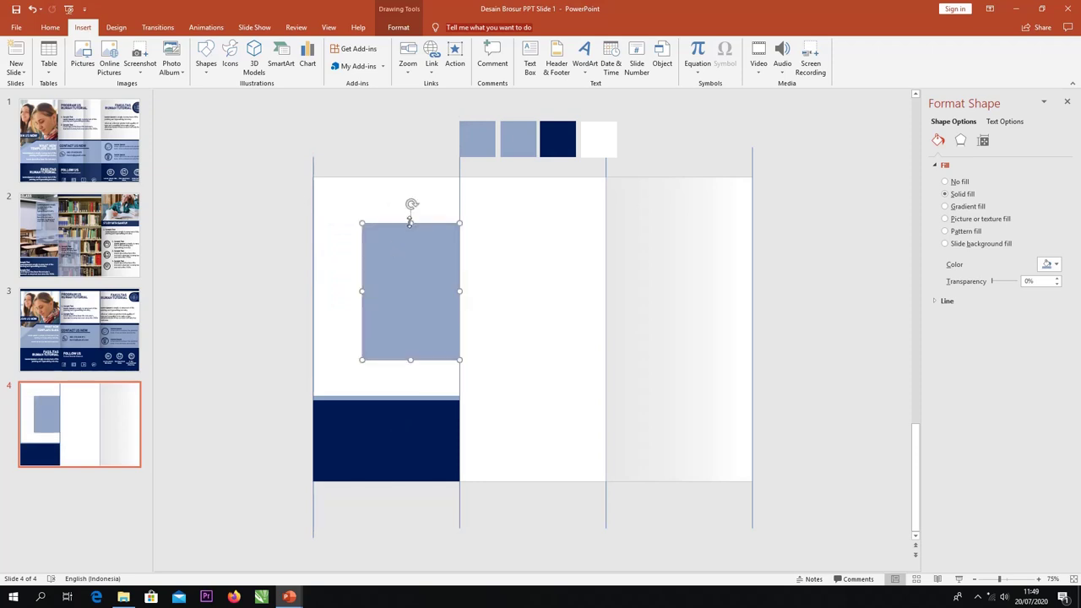
{"action": "left_click_drag", "start_coordinate": [410, 222], "coordinate": [411, 205]}
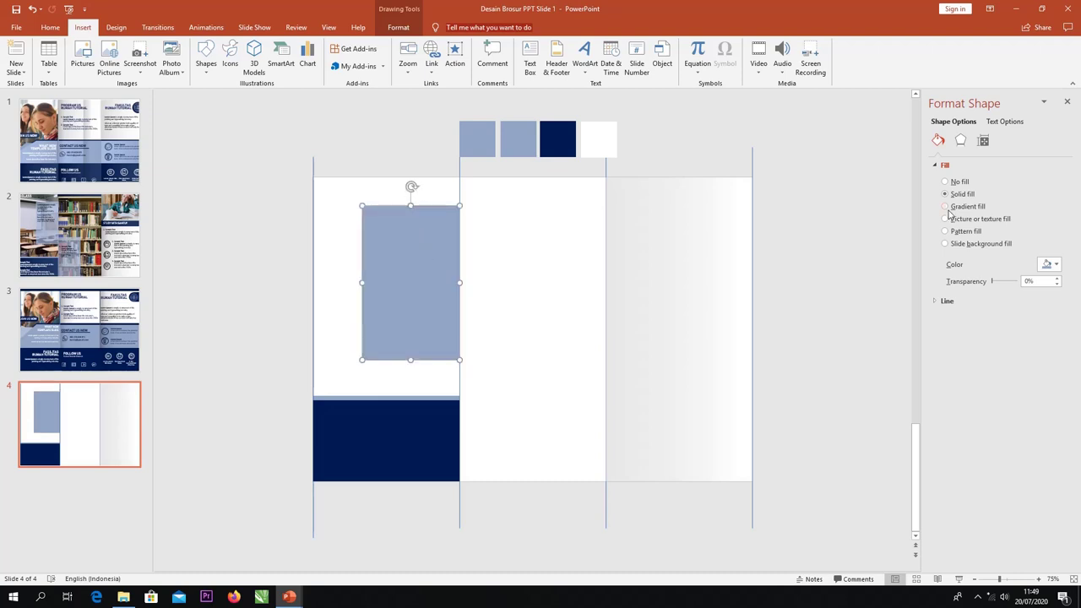
{"action": "left_click_drag", "start_coordinate": [994, 286], "coordinate": [1006, 284]}
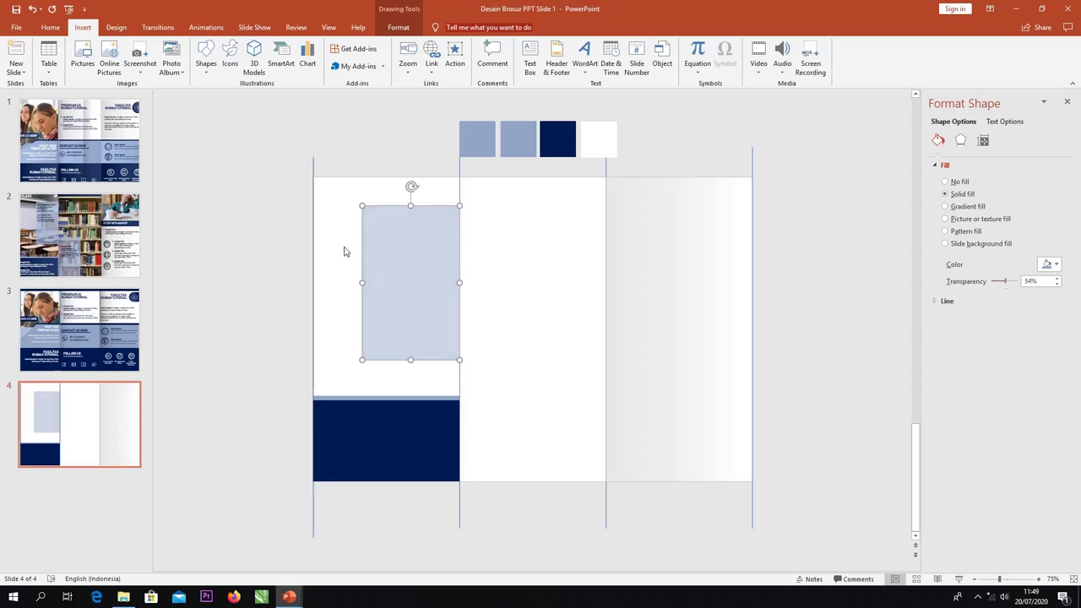
{"action": "left_click_drag", "start_coordinate": [401, 279], "coordinate": [507, 394]}
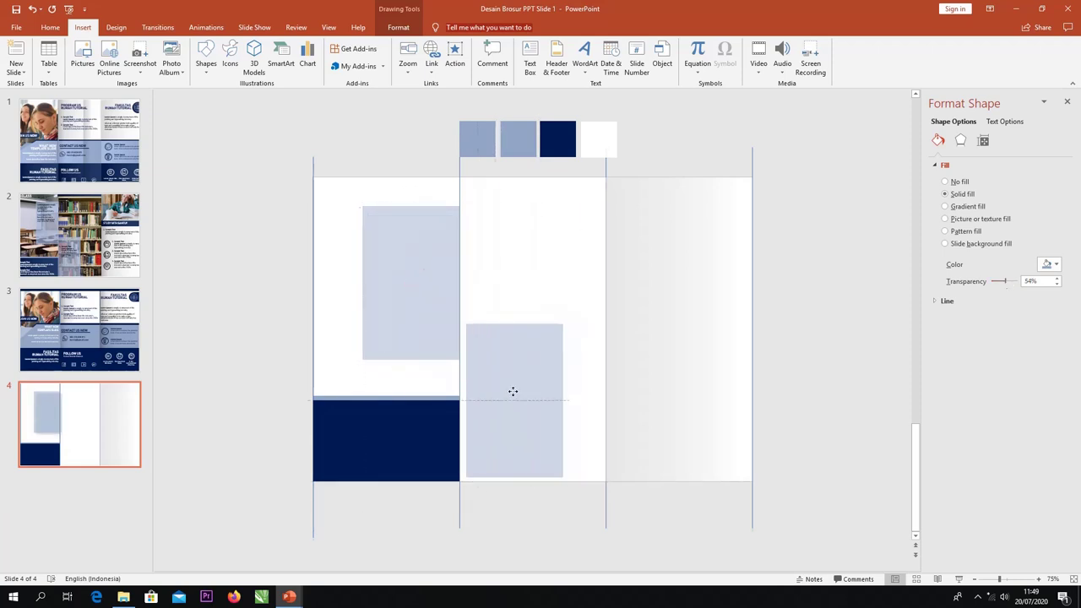
{"action": "left_click_drag", "start_coordinate": [506, 392], "coordinate": [507, 391]}
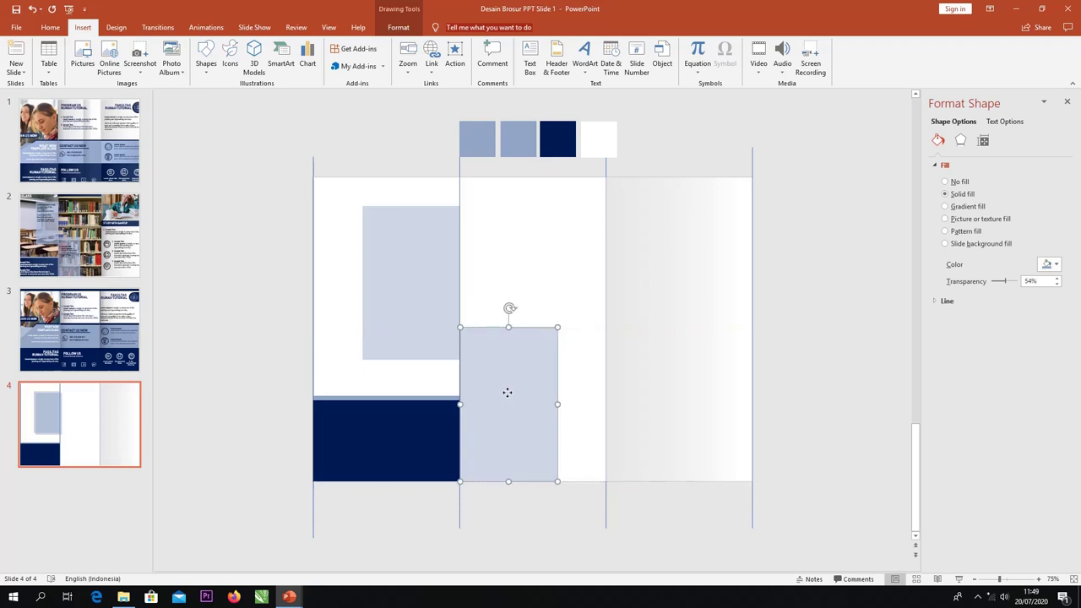
- Copy the bottom-left navy block to the middle column's top and shrink it into a thin bar
{"action": "left_click", "coordinate": [532, 507]}
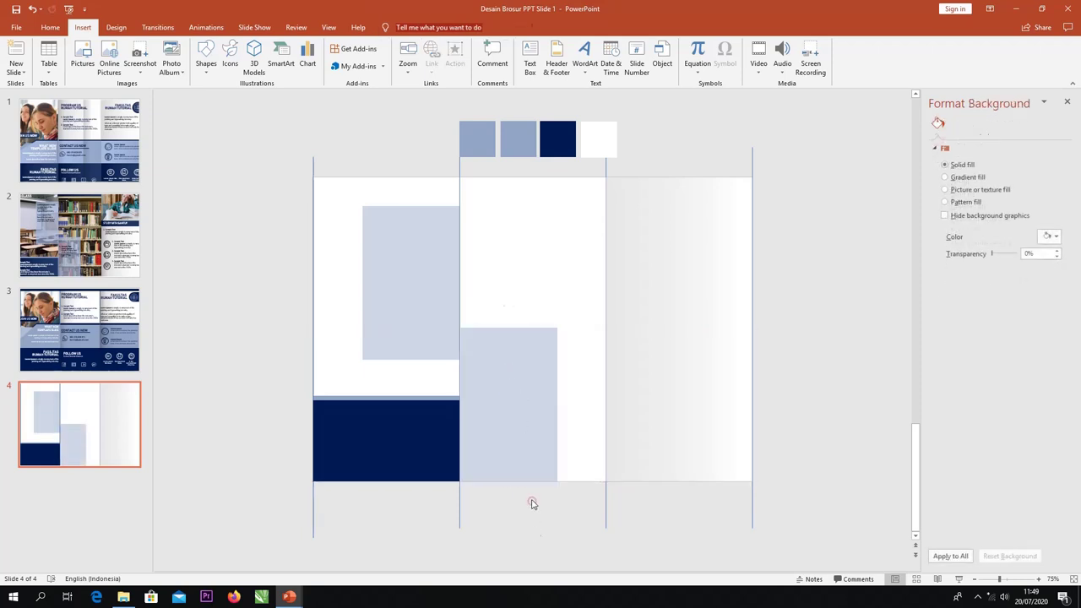
{"action": "left_click", "coordinate": [475, 349]}
{"action": "left_click_drag", "start_coordinate": [501, 415], "coordinate": [510, 372]}
{"action": "left_click", "coordinate": [429, 434]}
{"action": "left_click_drag", "start_coordinate": [400, 448], "coordinate": [542, 212]}
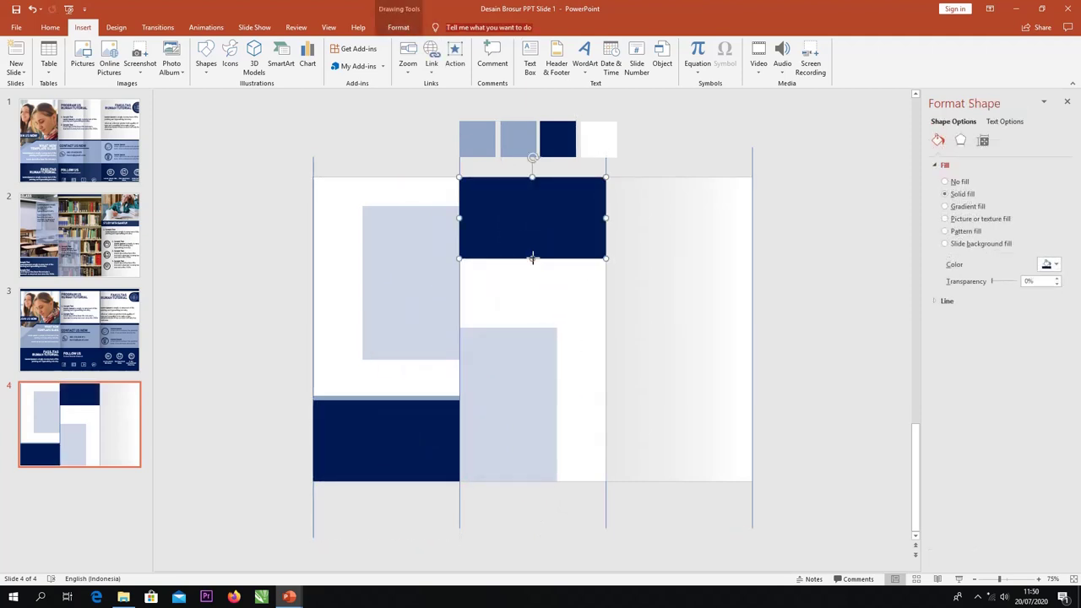
{"action": "left_click_drag", "start_coordinate": [532, 258], "coordinate": [547, 193]}
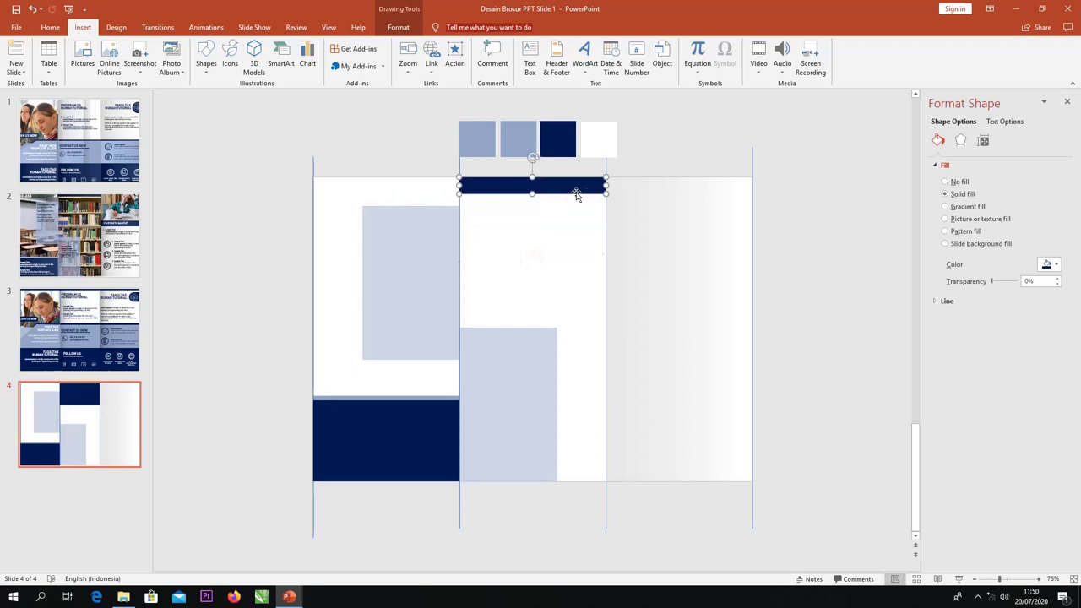
- Duplicate the thin navy bar and position the copy partway down the right column
{"action": "key", "text": "ctrl+d"}
{"action": "scroll", "coordinate": [652, 157], "scroll_direction": "down", "scroll_amount": 1}
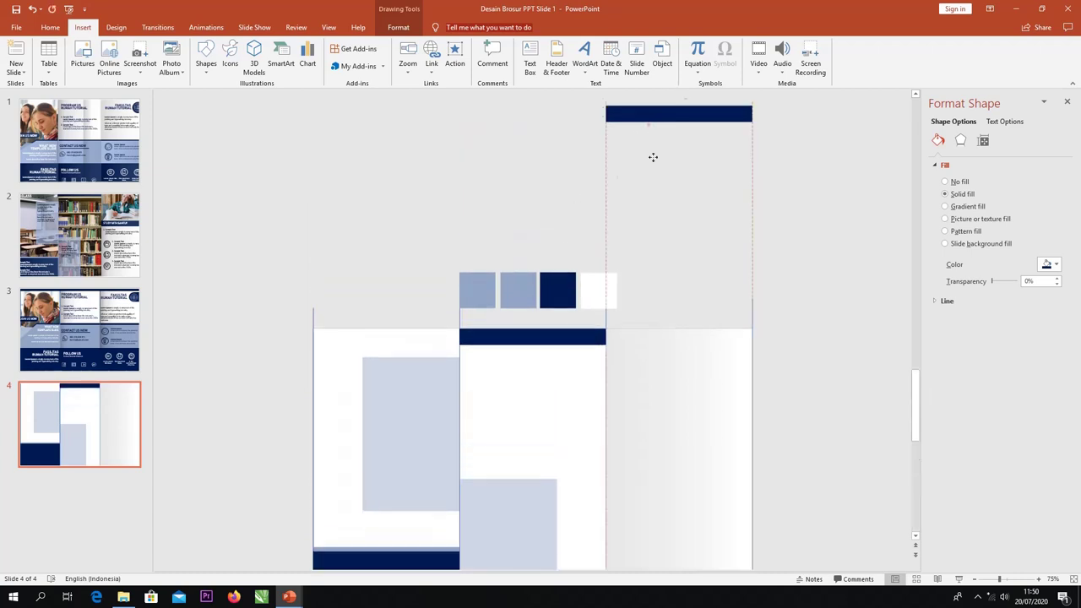
{"action": "left_click_drag", "start_coordinate": [651, 112], "coordinate": [649, 441]}
{"action": "scroll", "coordinate": [545, 350], "scroll_direction": "down", "scroll_amount": 3}
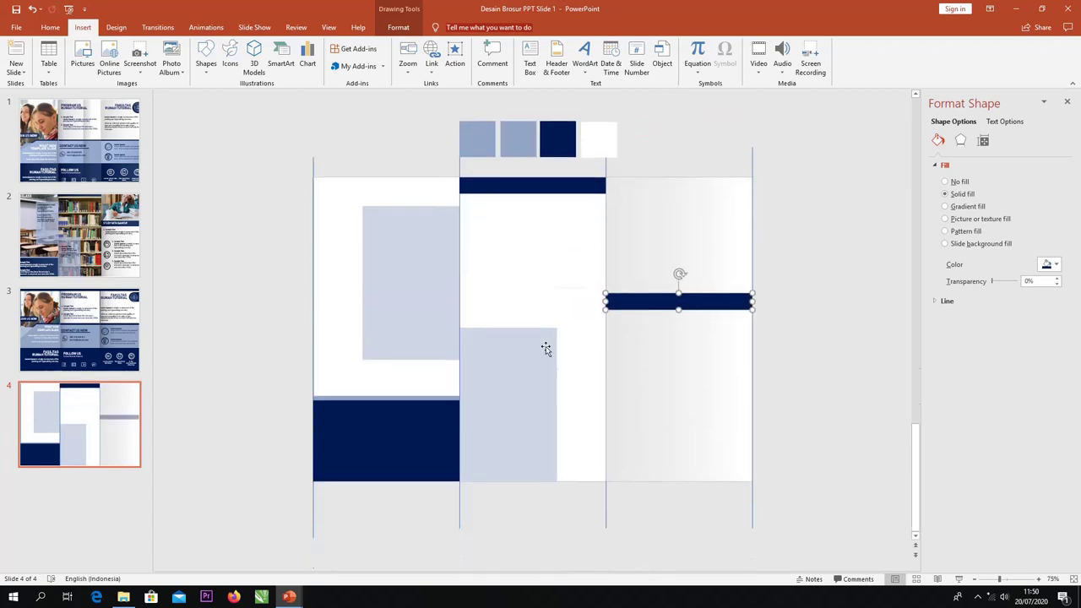
{"action": "left_click", "coordinate": [806, 370]}
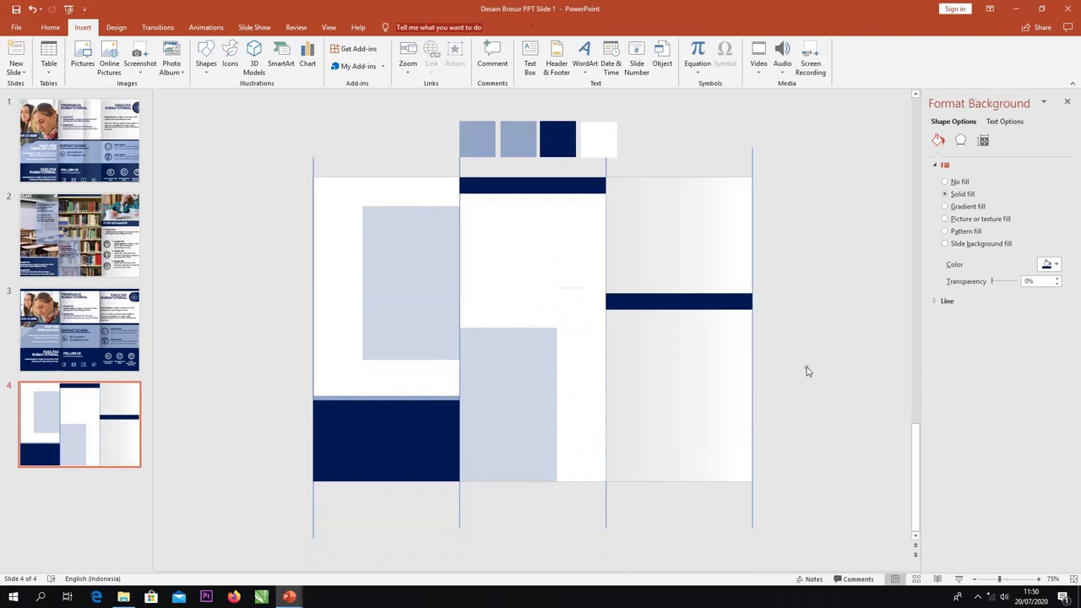
{"action": "left_click", "coordinate": [724, 304]}
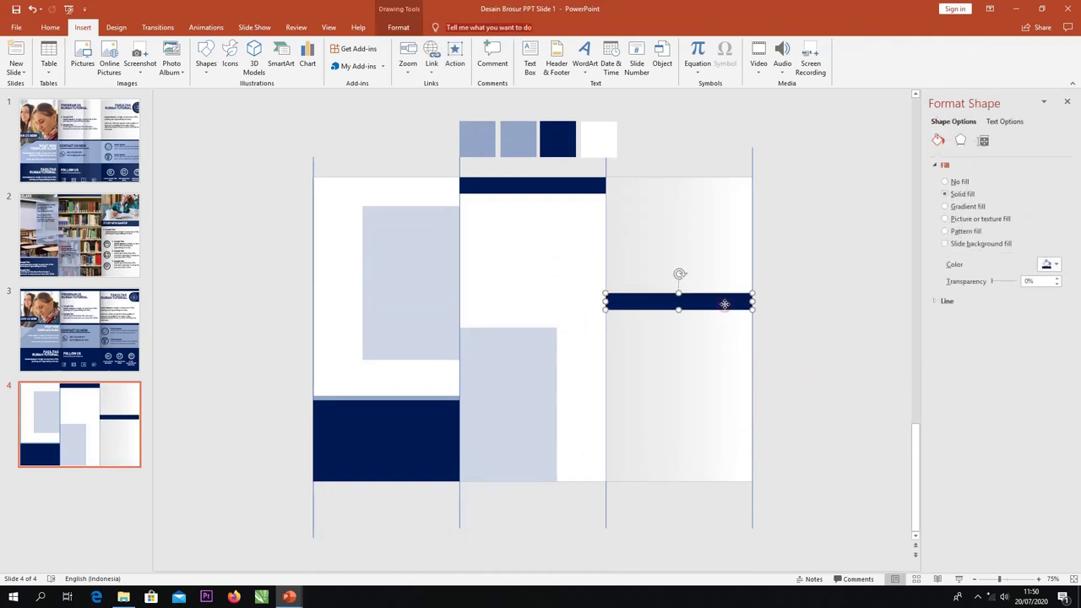
{"action": "mouse_move", "coordinate": [726, 305]}
{"action": "left_mouse_down"}
{"action": "mouse_move", "coordinate": [726, 280]}
{"action": "mouse_move", "coordinate": [727, 292]}
{"action": "left_mouse_up"}
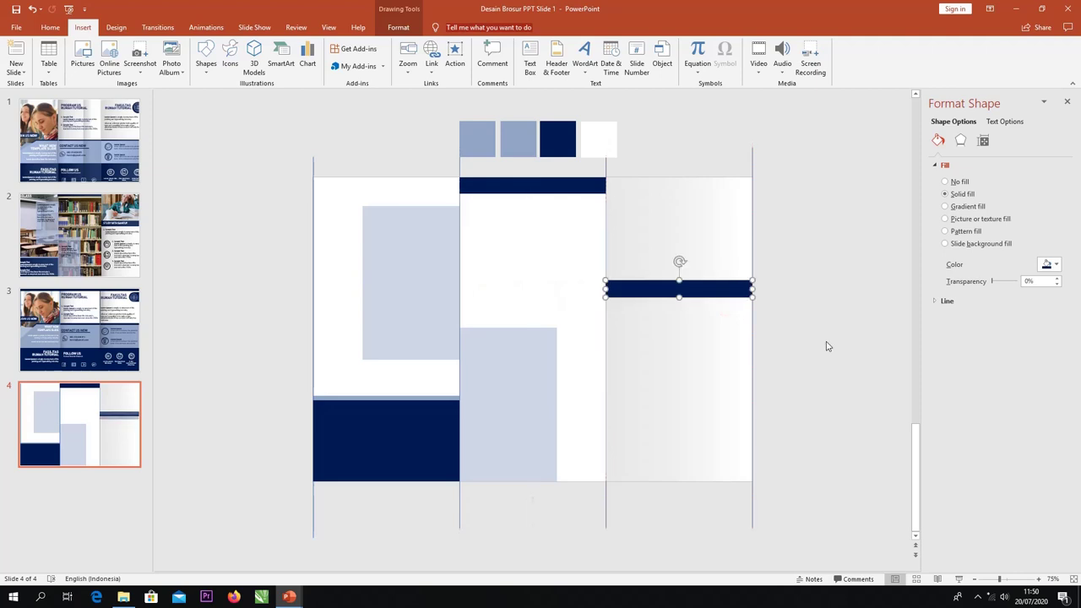
{"action": "left_click", "coordinate": [214, 337]}
- Set the classroom photo's light-blue overlay to 23% transparency
{"action": "left_click", "coordinate": [406, 391]}
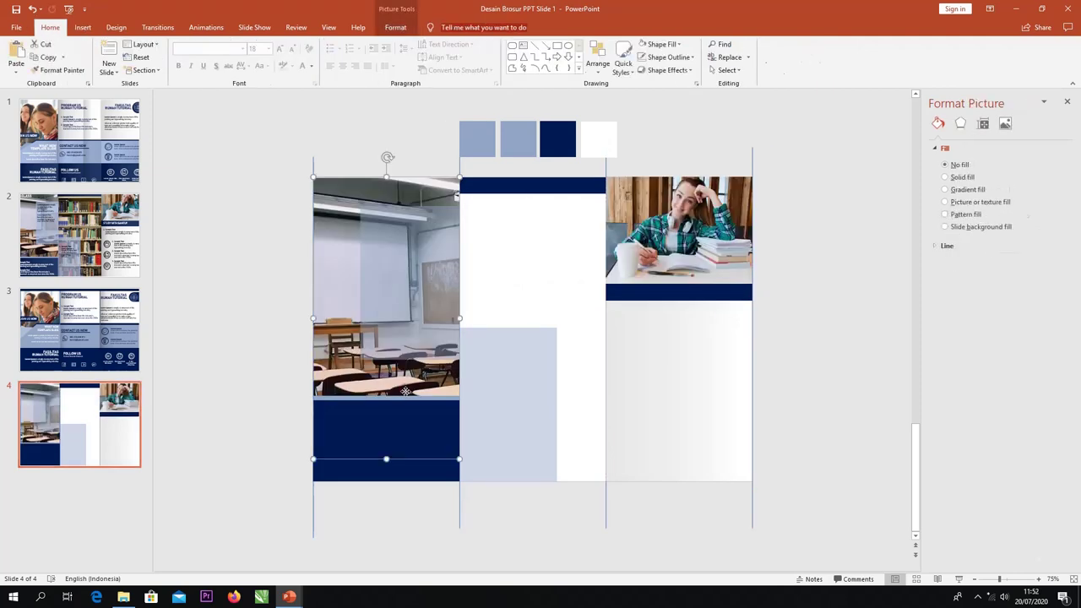
{"action": "left_click", "coordinate": [242, 304]}
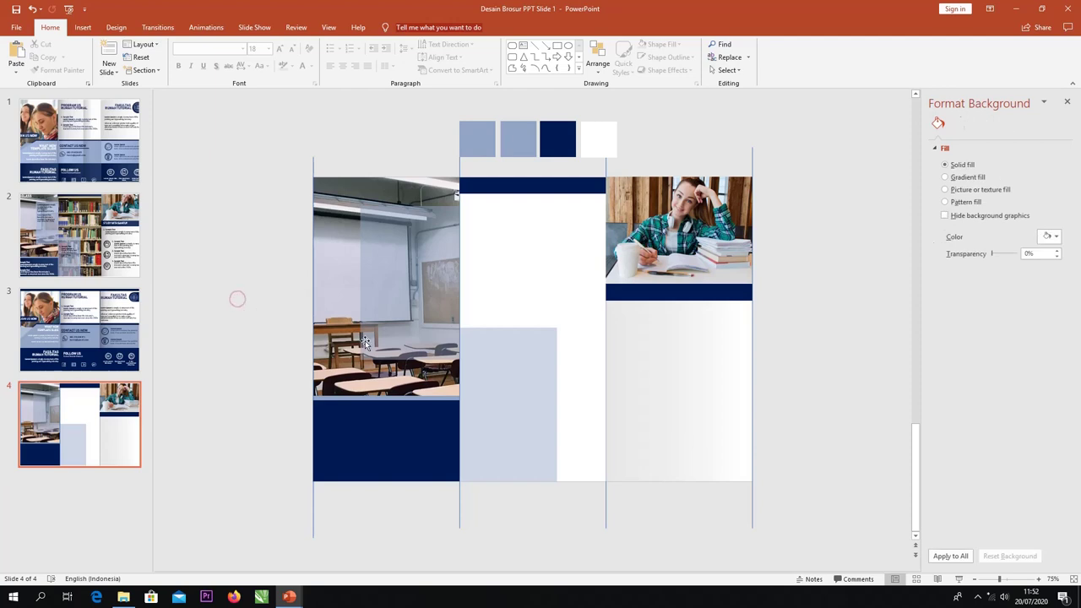
{"action": "left_click", "coordinate": [367, 363]}
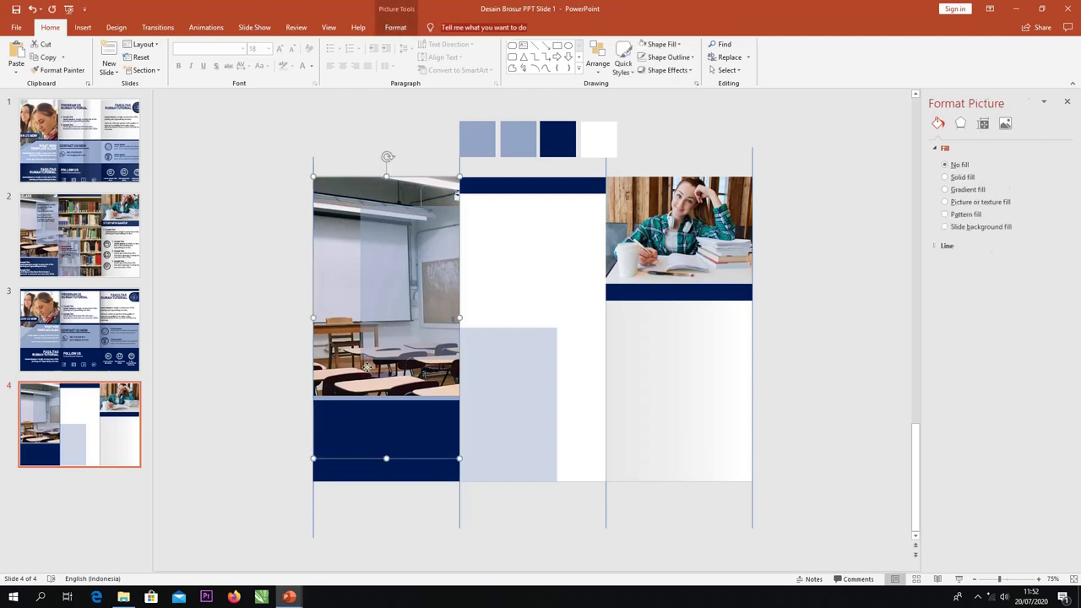
{"action": "left_click", "coordinate": [262, 184]}
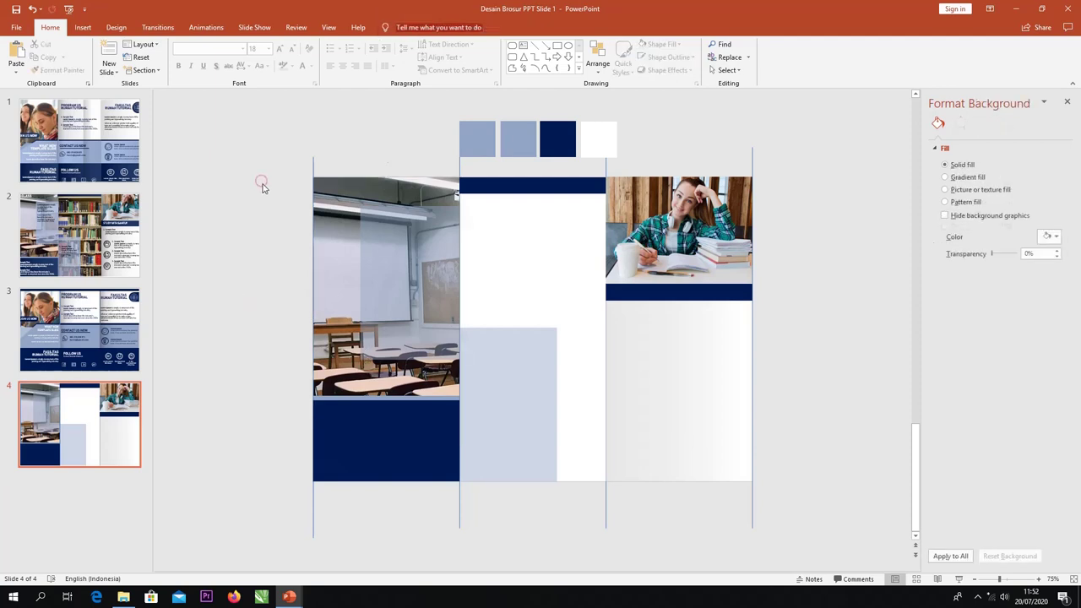
{"action": "left_click", "coordinate": [415, 246]}
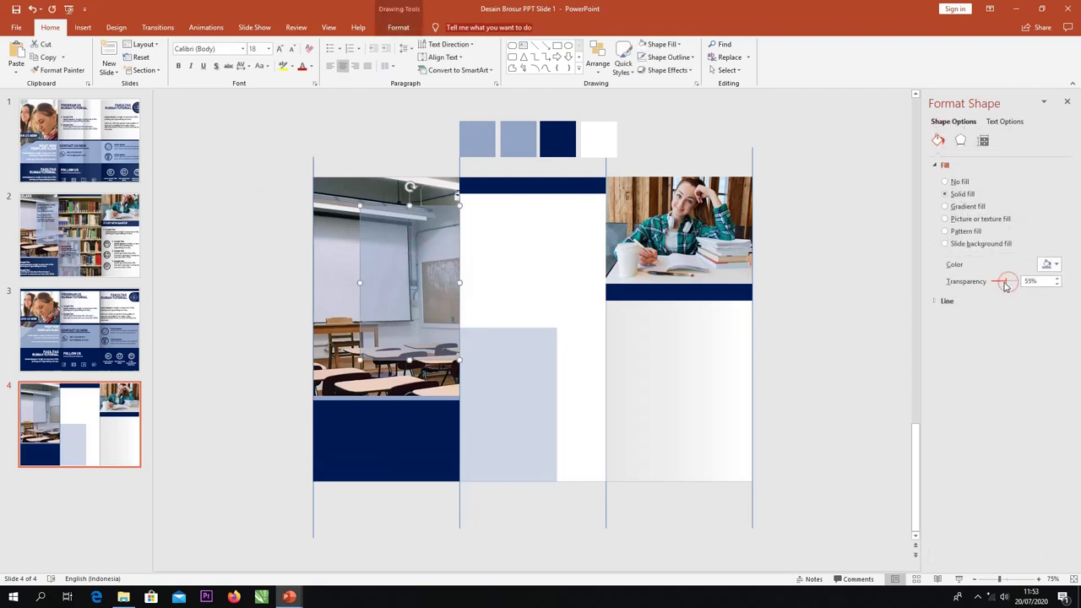
{"action": "left_click_drag", "start_coordinate": [1006, 286], "coordinate": [1001, 287]}
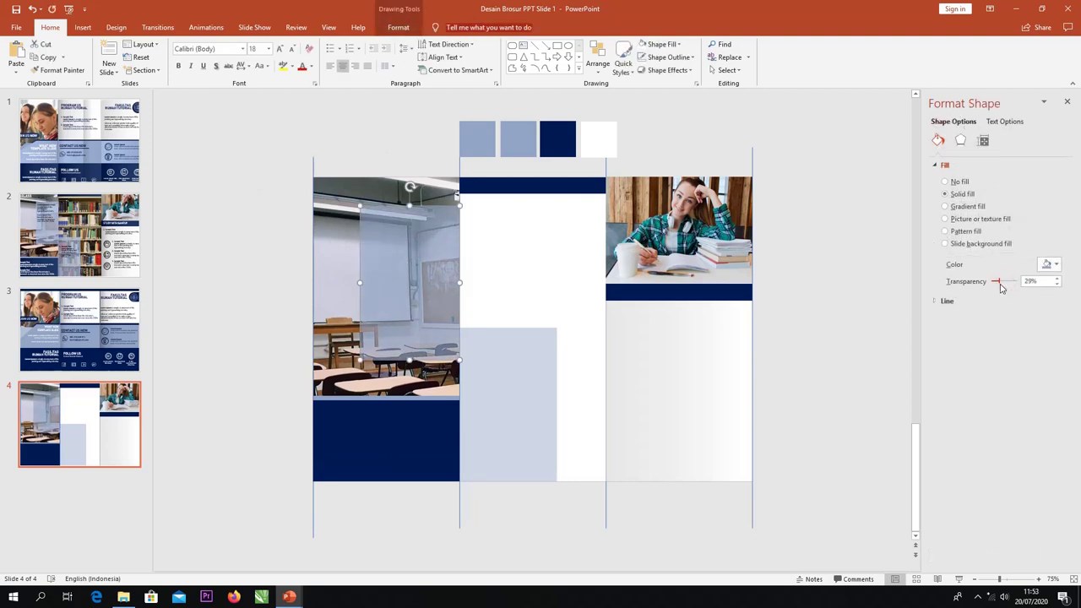
- Set the middle light-blue rectangle to 25% transparency and narrow it
{"action": "left_click", "coordinate": [536, 371]}
{"action": "left_click", "coordinate": [1044, 281]}
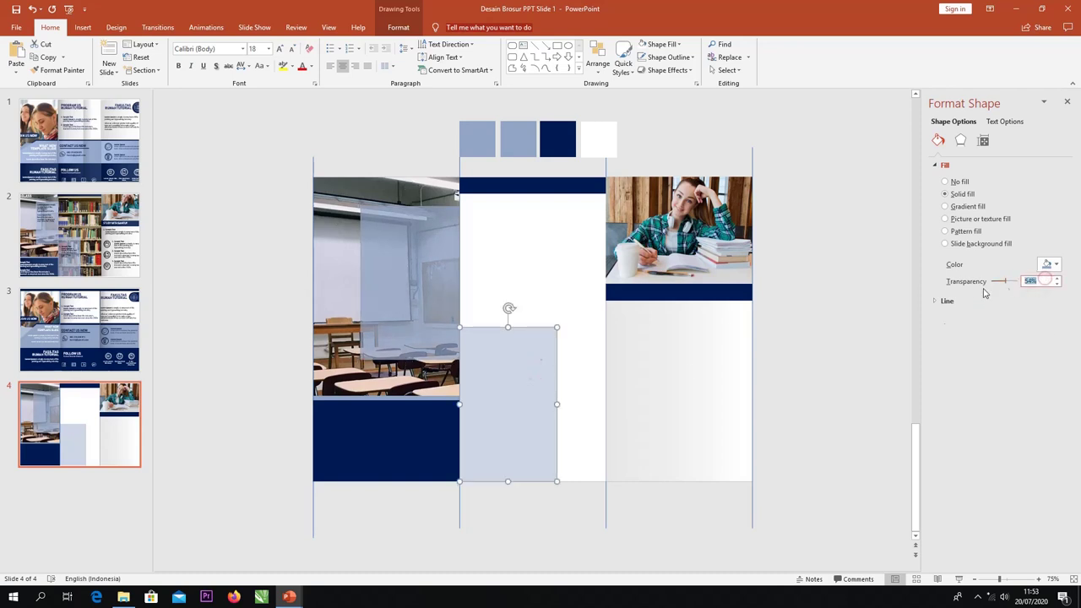
{"action": "type", "text": "25"}
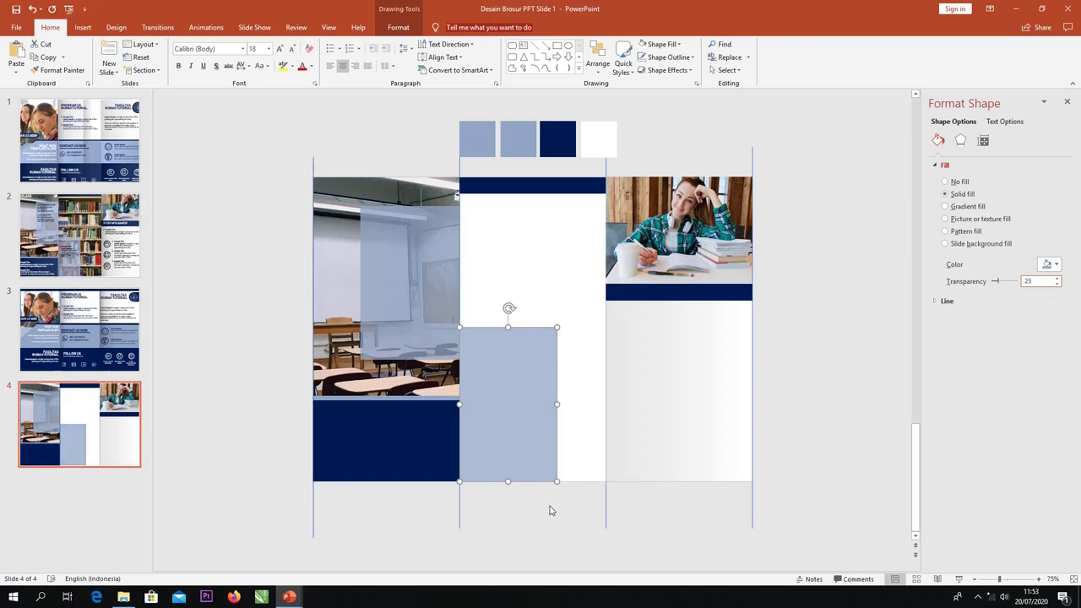
{"action": "mouse_move", "coordinate": [560, 404]}
{"action": "left_mouse_down"}
{"action": "mouse_move", "coordinate": [474, 380]}
{"action": "mouse_move", "coordinate": [416, 284]}
{"action": "left_mouse_up"}
- Replace the classroom photo's old overlay with a copy and paste in the bookshelf photo
{"action": "left_click", "coordinate": [413, 311]}
{"action": "key", "text": "Delete"}
{"action": "left_click", "coordinate": [224, 329]}
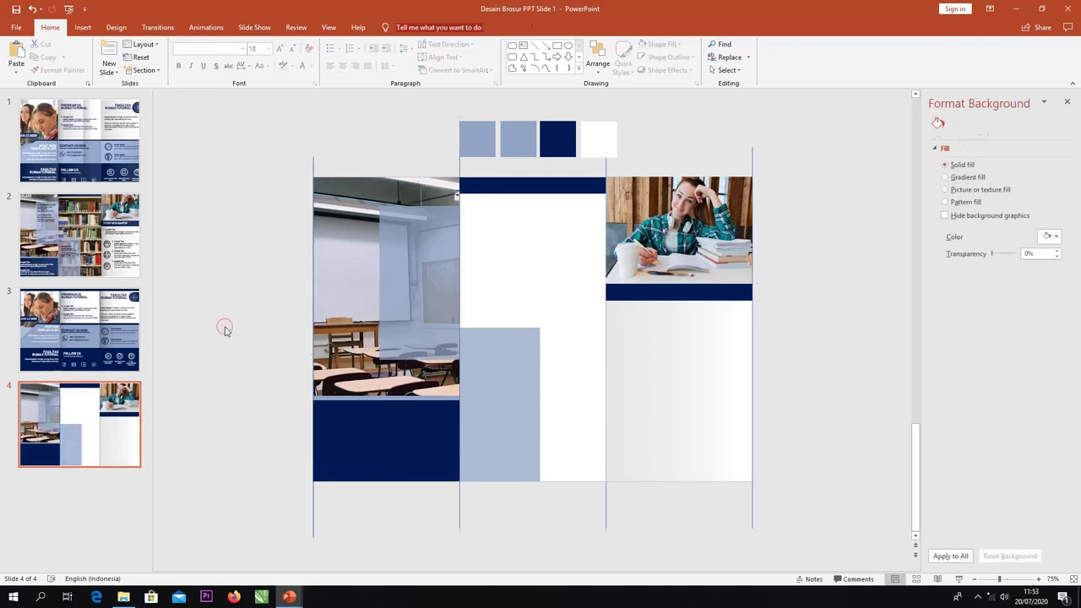
{"action": "key", "text": "ctrl+v"}
- Send the bookshelf photo behind the other shapes and crop it to the middle column's width
{"action": "left_click_drag", "start_coordinate": [525, 338], "coordinate": [530, 342]}
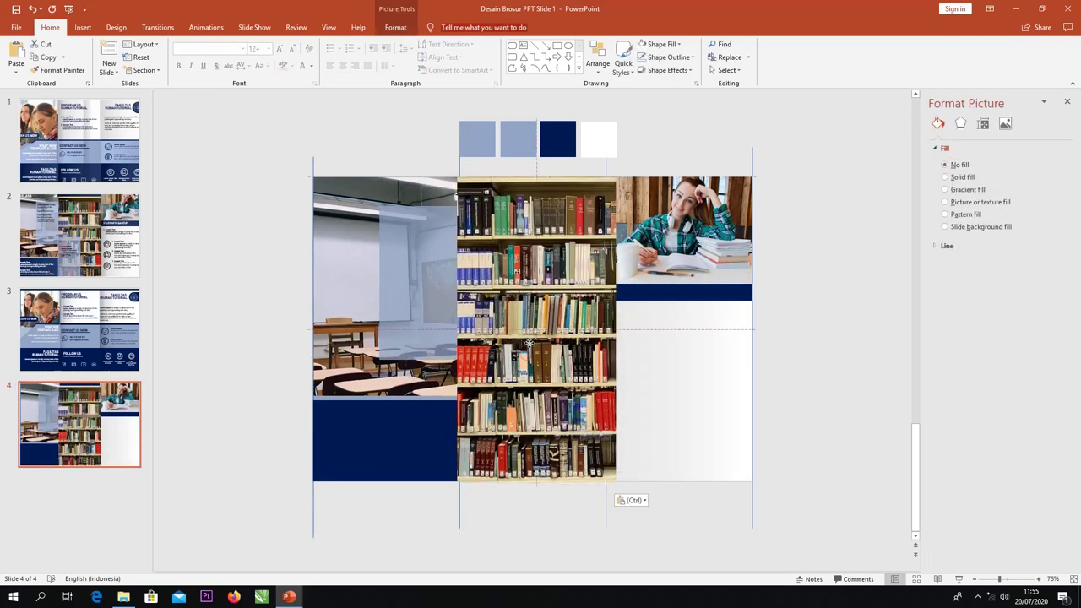
{"action": "right_click", "coordinate": [549, 272]}
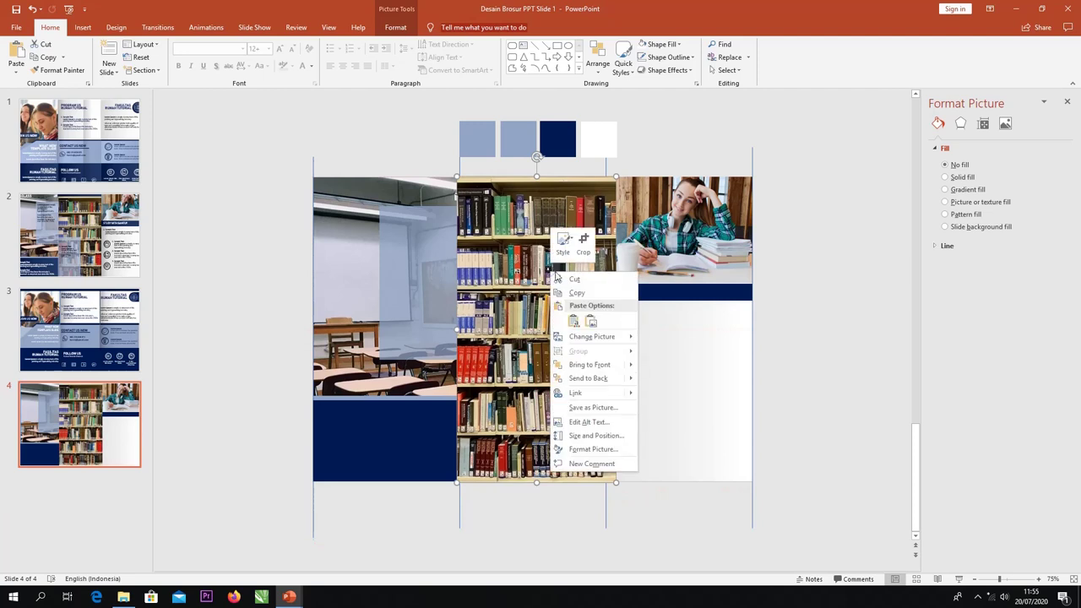
{"action": "left_click", "coordinate": [596, 391]}
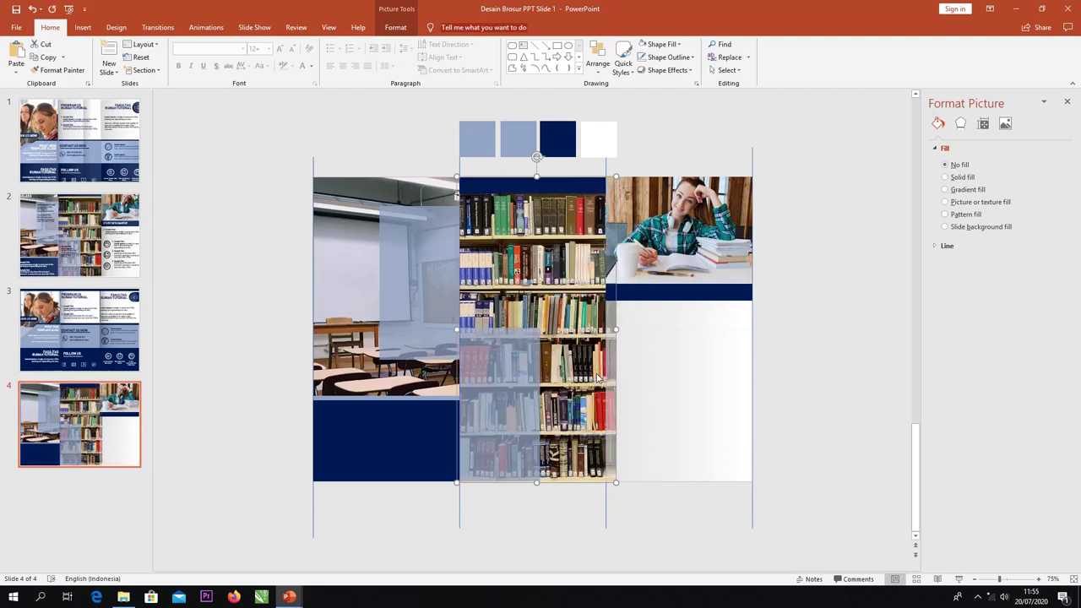
{"action": "left_click", "coordinate": [395, 27]}
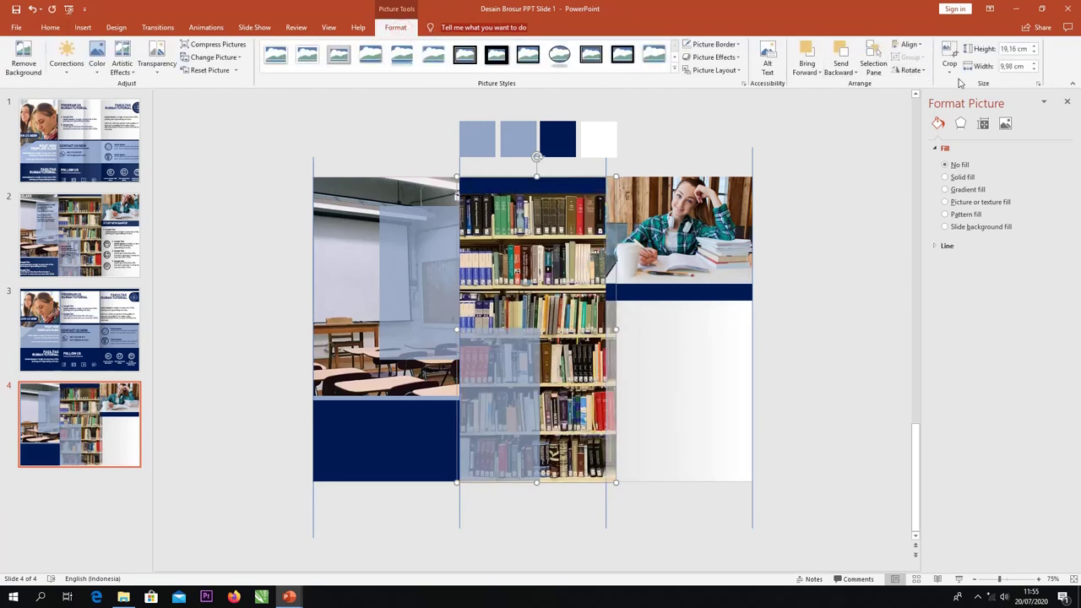
{"action": "left_click", "coordinate": [951, 69]}
{"action": "left_click", "coordinate": [961, 126]}
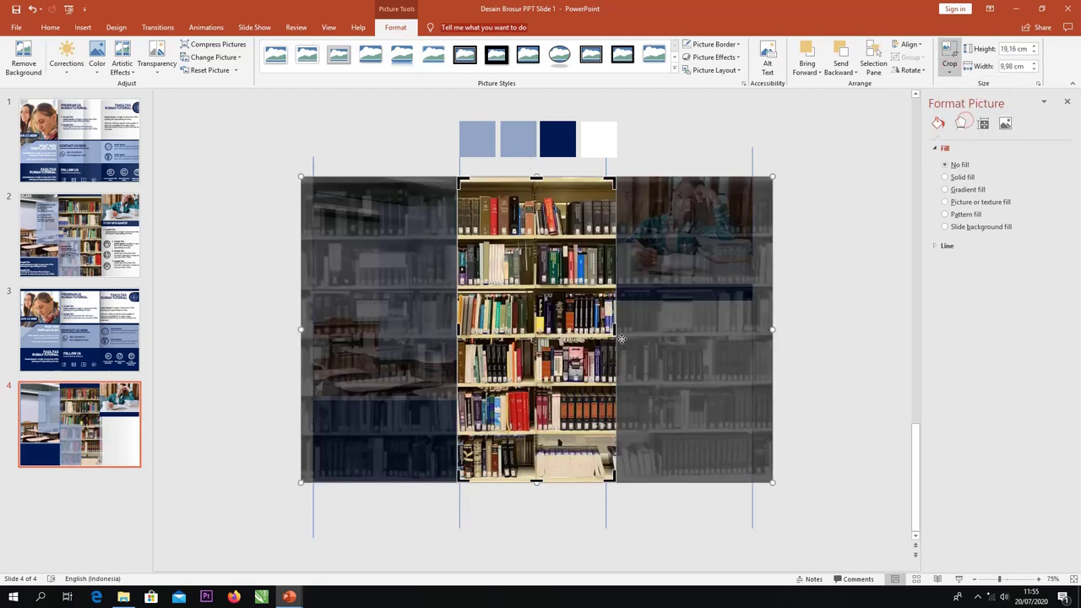
{"action": "left_click_drag", "start_coordinate": [615, 328], "coordinate": [605, 325]}
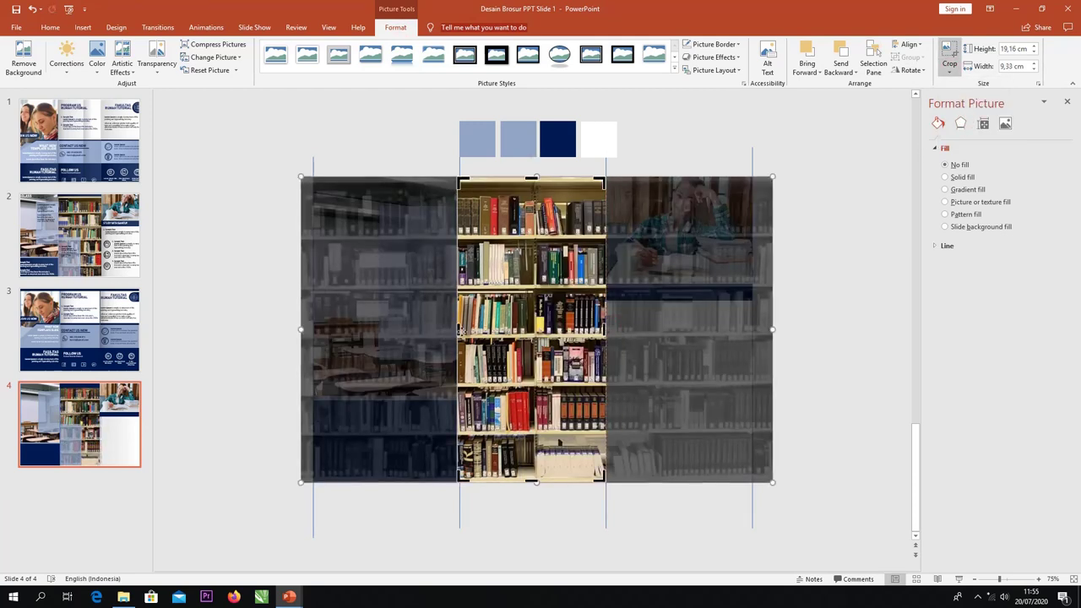
{"action": "left_click_drag", "start_coordinate": [457, 331], "coordinate": [463, 359]}
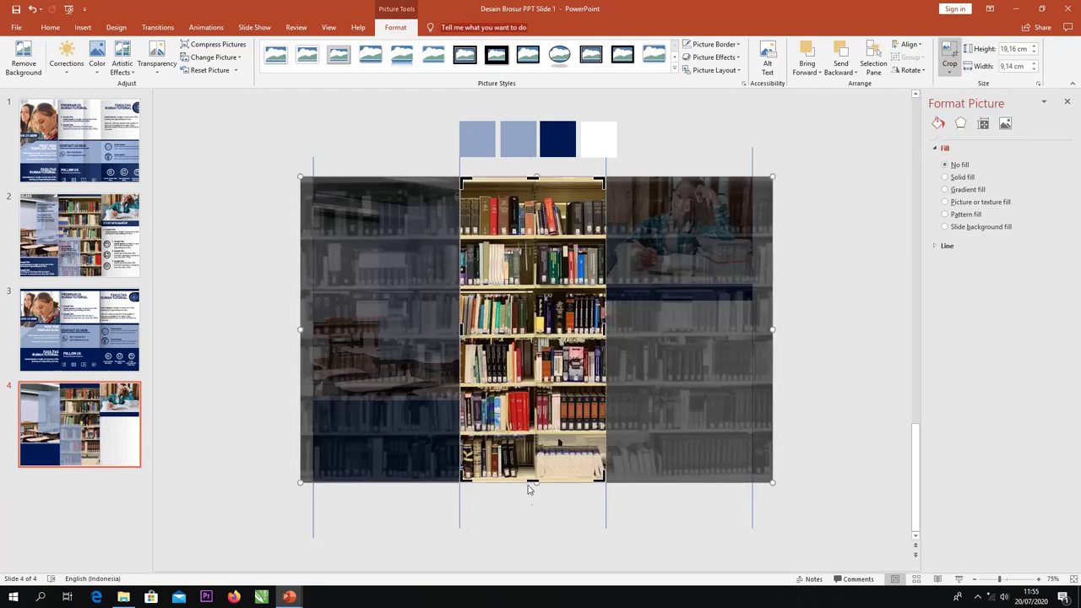
{"action": "left_click", "coordinate": [544, 529]}
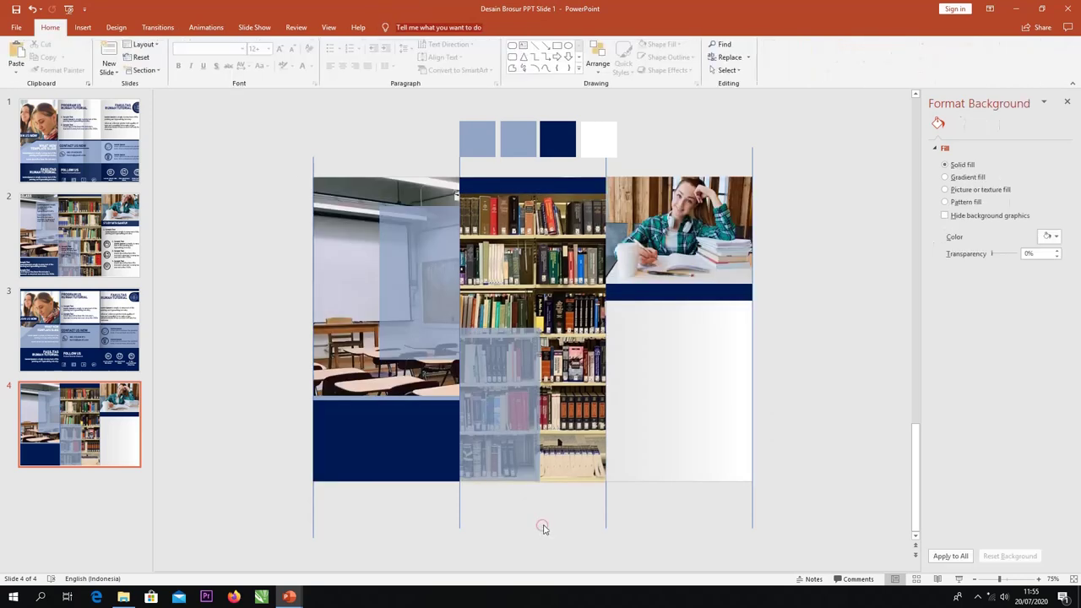
- Center the translucent rectangle over the bookshelf vertically on the slide
{"action": "left_click", "coordinate": [510, 441]}
{"action": "left_click", "coordinate": [597, 65]}
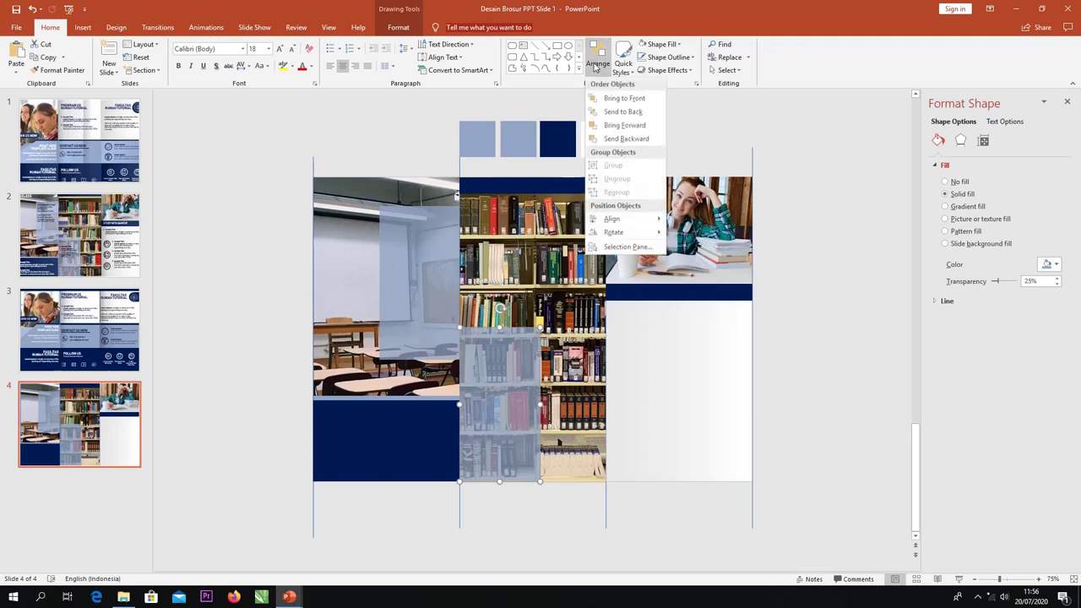
{"action": "mouse_move", "coordinate": [621, 222]}
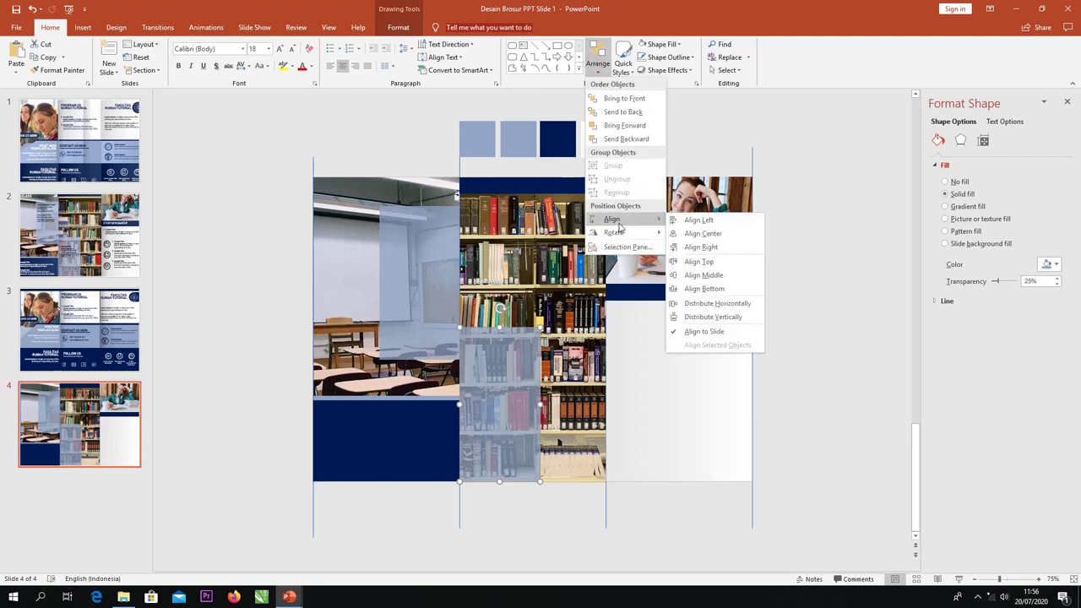
{"action": "left_click", "coordinate": [695, 281]}
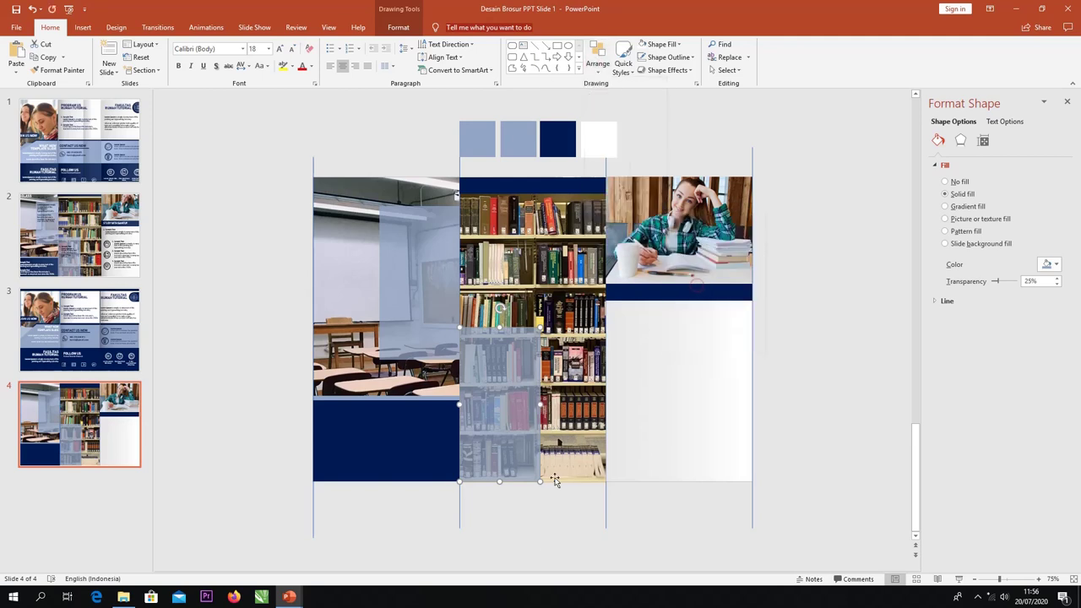
{"action": "left_click", "coordinate": [543, 520]}
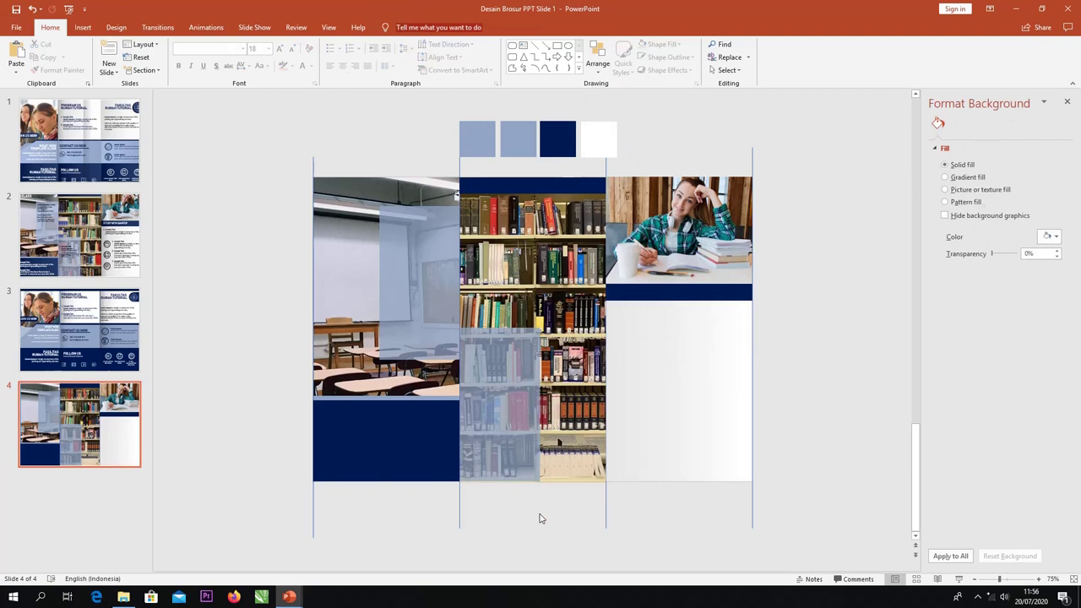
- Add a text box with the FASILITAS ON CLASS heading atop the classroom panel
{"action": "left_click", "coordinate": [78, 28]}
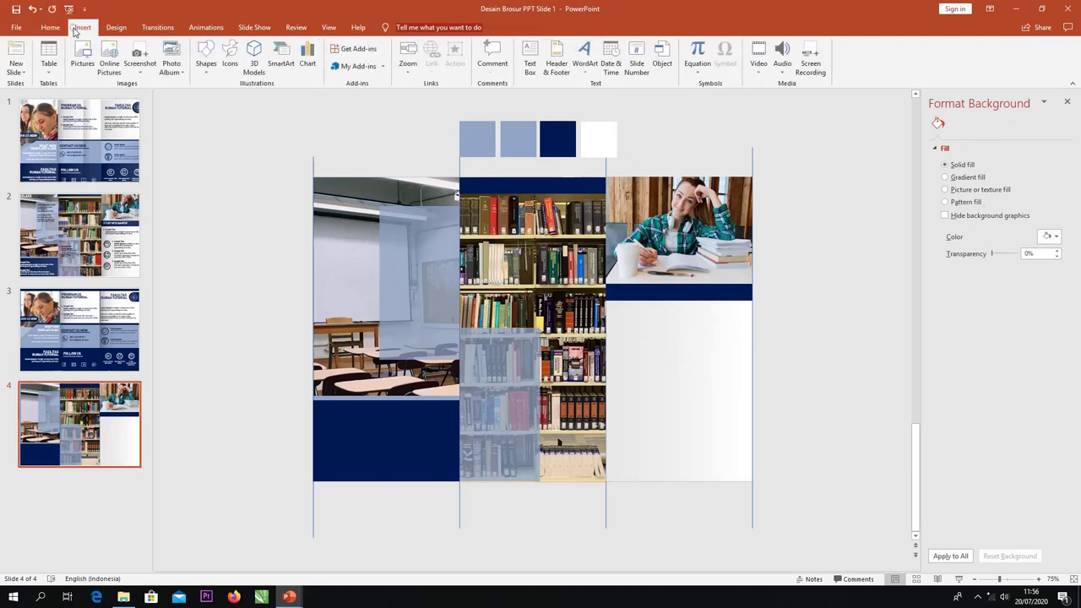
{"action": "left_click", "coordinate": [206, 57]}
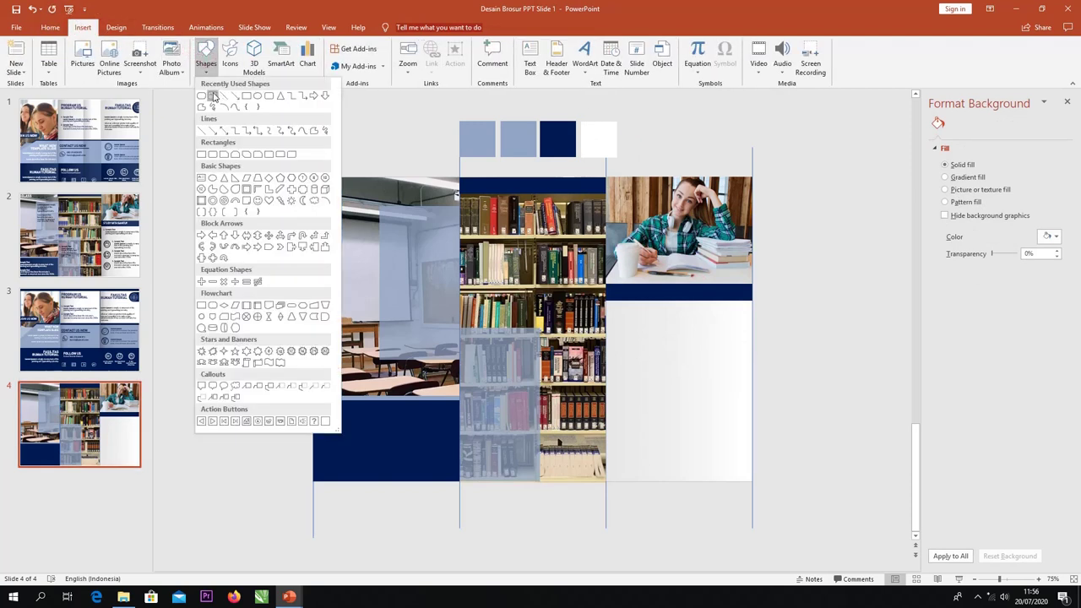
{"action": "left_click", "coordinate": [213, 92]}
{"action": "left_click_drag", "start_coordinate": [181, 187], "coordinate": [299, 247]}
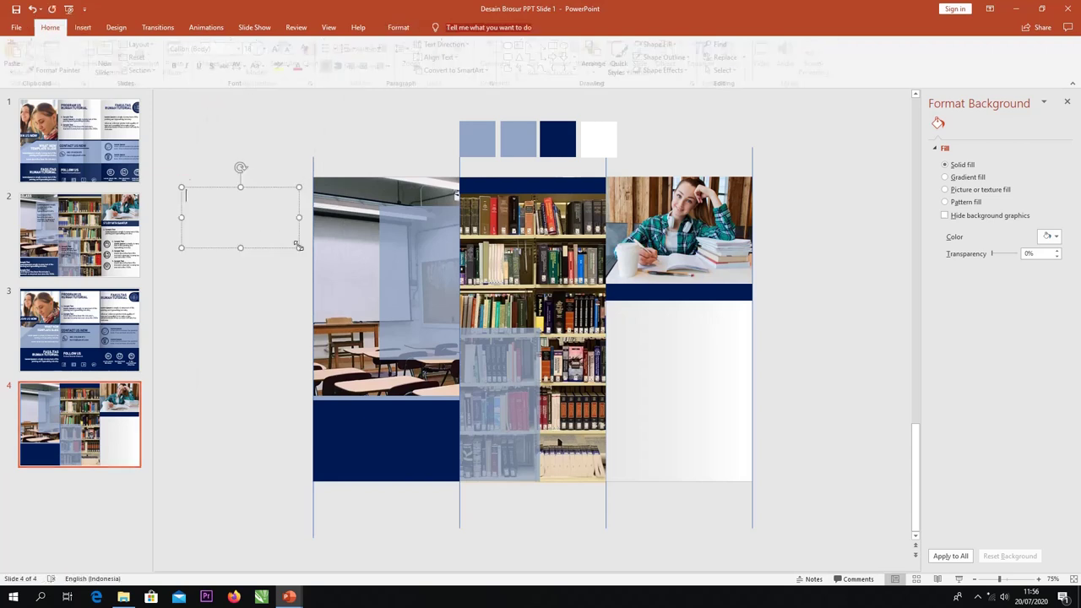
{"action": "type", "text": "FASILITAS ON CLASS"}
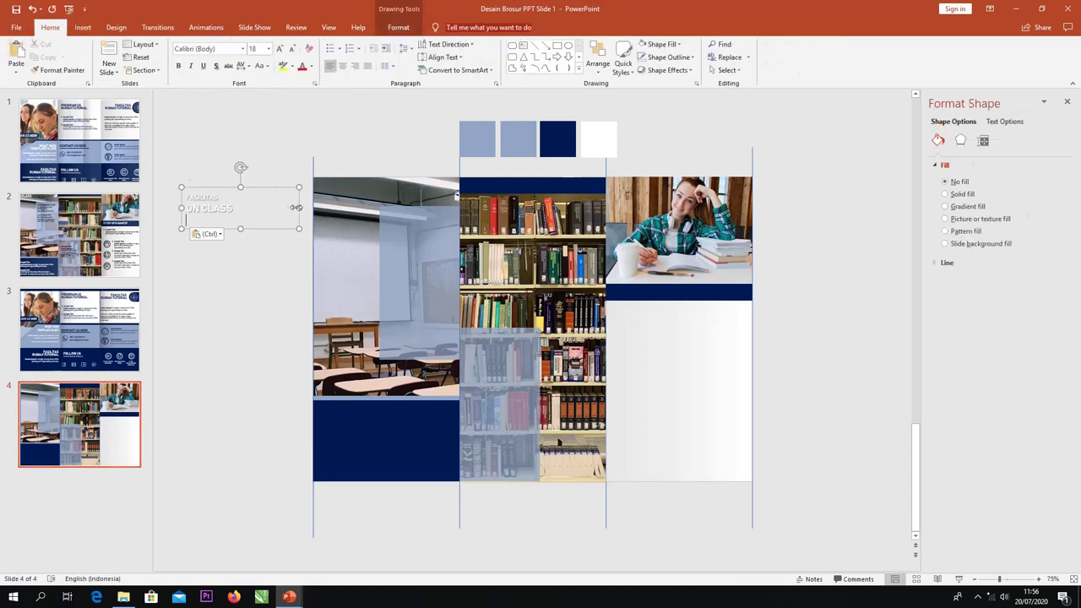
{"action": "left_click_drag", "start_coordinate": [296, 207], "coordinate": [253, 207]}
{"action": "left_click_drag", "start_coordinate": [201, 186], "coordinate": [339, 177]}
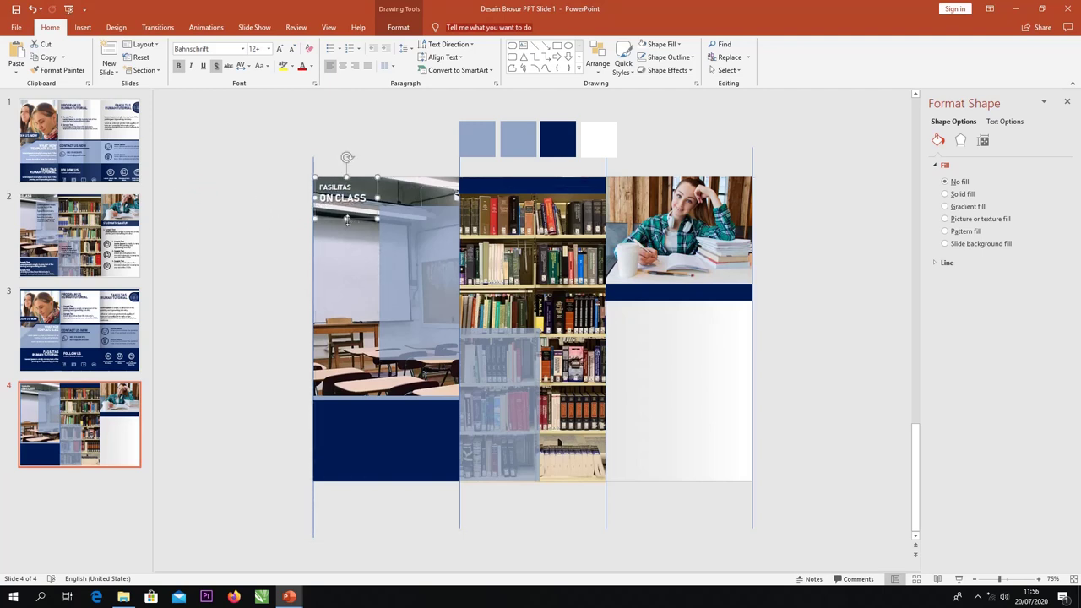
{"action": "left_click", "coordinate": [278, 242]}
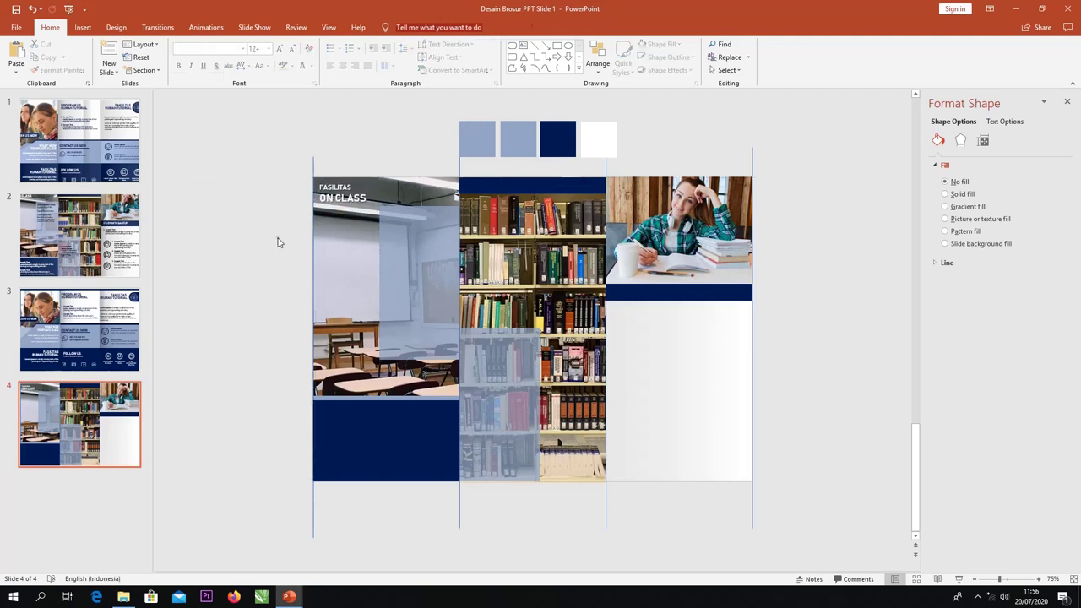
{"action": "left_click", "coordinate": [277, 240]}
- Paste the Lorem Ipsum text, numbered Sample Text box, and FASILITAS ON LIBRARY heading and text
{"action": "left_click", "coordinate": [110, 421]}
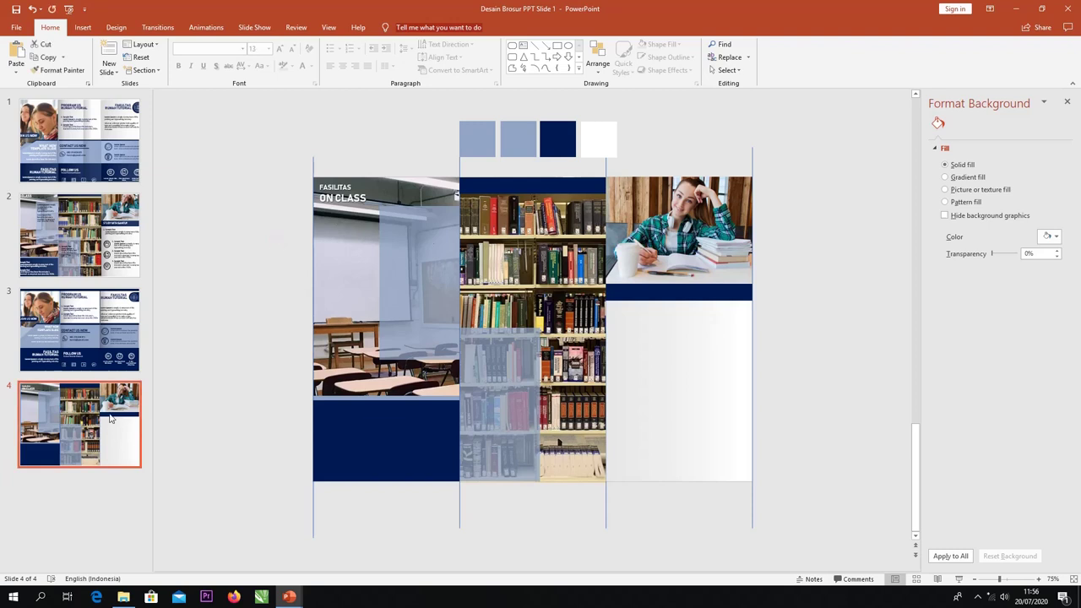
{"action": "key", "text": "ctrl+v"}
{"action": "left_click", "coordinate": [258, 292]}
{"action": "key", "text": "ctrl+v"}
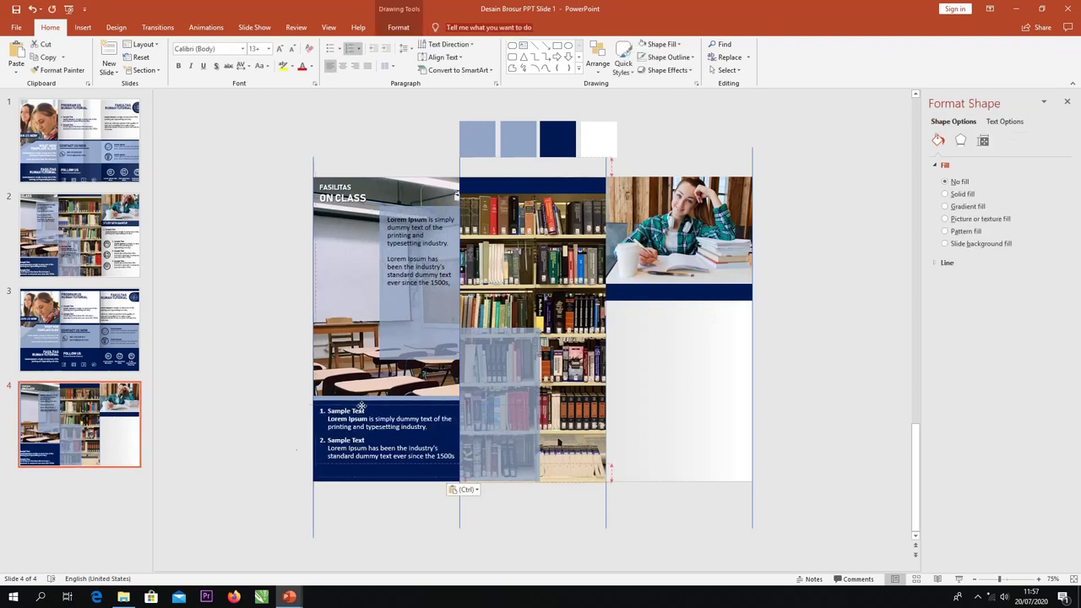
{"action": "key", "text": "ctrl+v"}
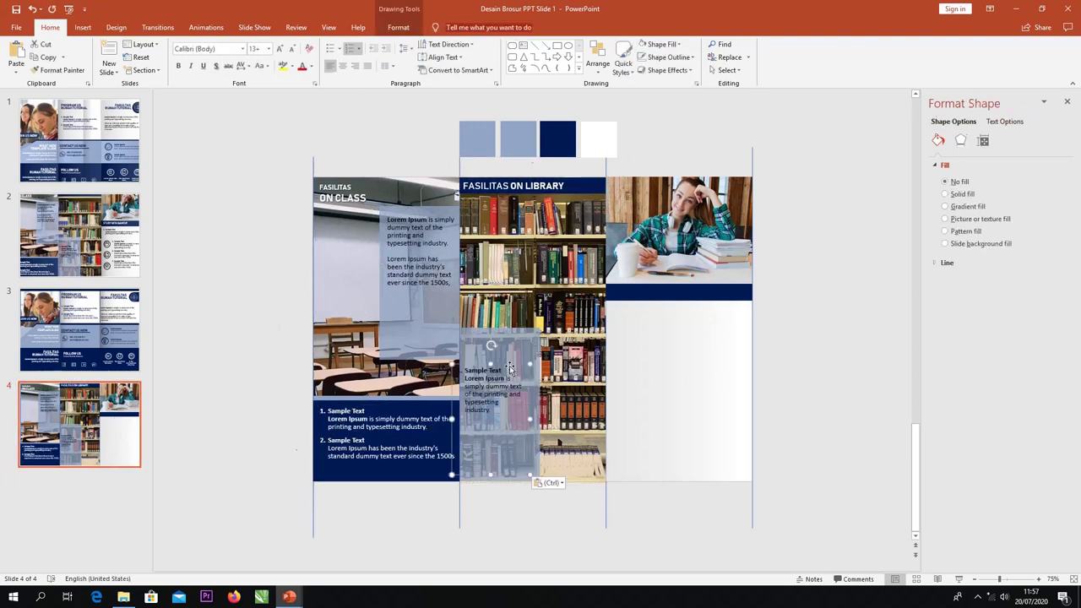
{"action": "left_click", "coordinate": [616, 438]}
- Paste the STUDY WITH SANTUY heading, Sample Text list and three captioned icons into the right column
{"action": "key", "text": "ctrl+v"}
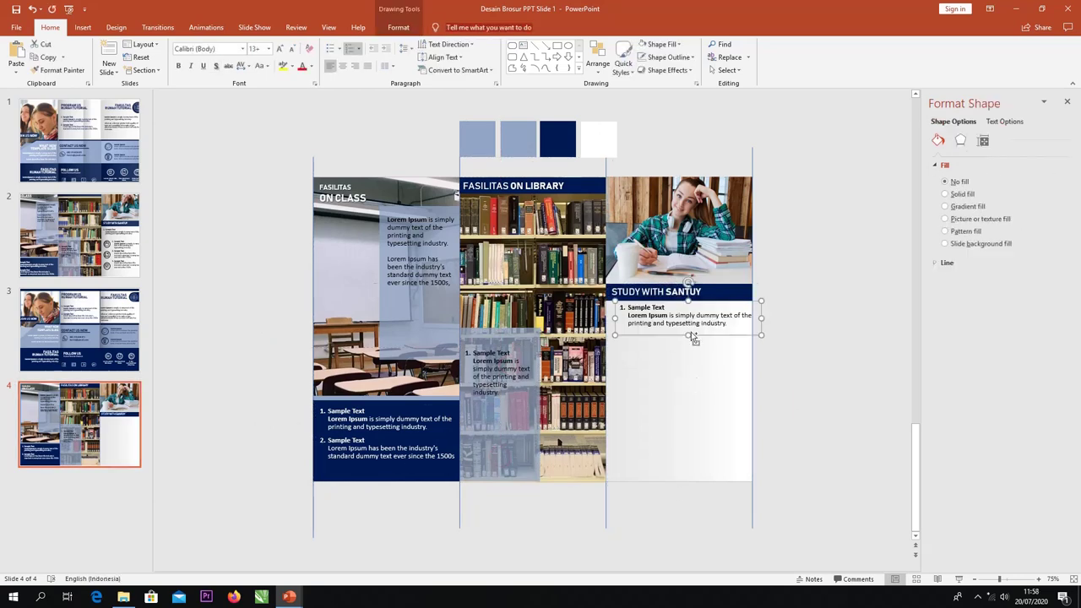
{"action": "left_click_drag", "start_coordinate": [693, 338], "coordinate": [647, 345]}
{"action": "key", "text": "ctrl+v"}
{"action": "left_click", "coordinate": [787, 379]}
{"action": "key", "text": "ctrl+v"}
{"action": "left_click", "coordinate": [794, 380]}
{"action": "left_click", "coordinate": [355, 169]}
{"action": "left_click", "coordinate": [345, 412]}
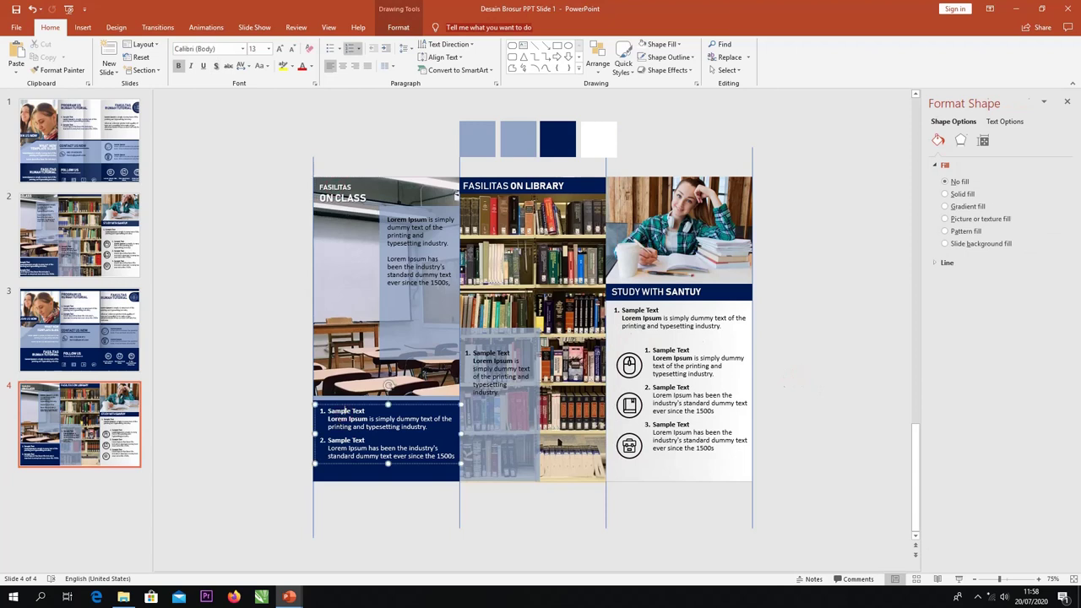
{"action": "left_click", "coordinate": [347, 188]}
- Left-align the FASILITAS ON LIBRARY and STUDY WITH SANTUY headings with their text boxes
{"action": "left_click", "coordinate": [597, 61]}
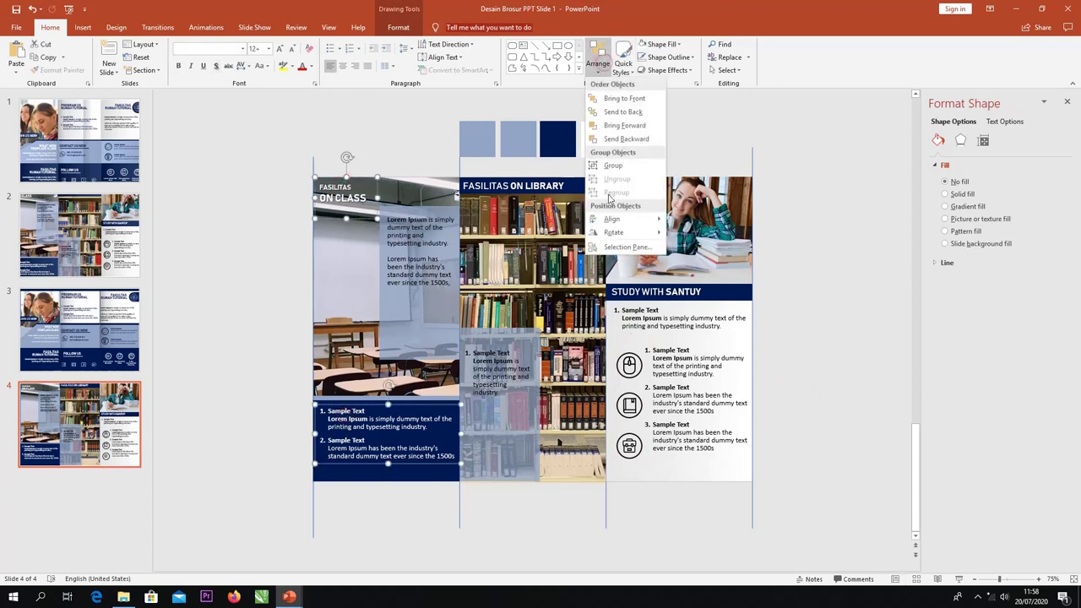
{"action": "left_click", "coordinate": [797, 294]}
{"action": "left_click", "coordinate": [465, 196]}
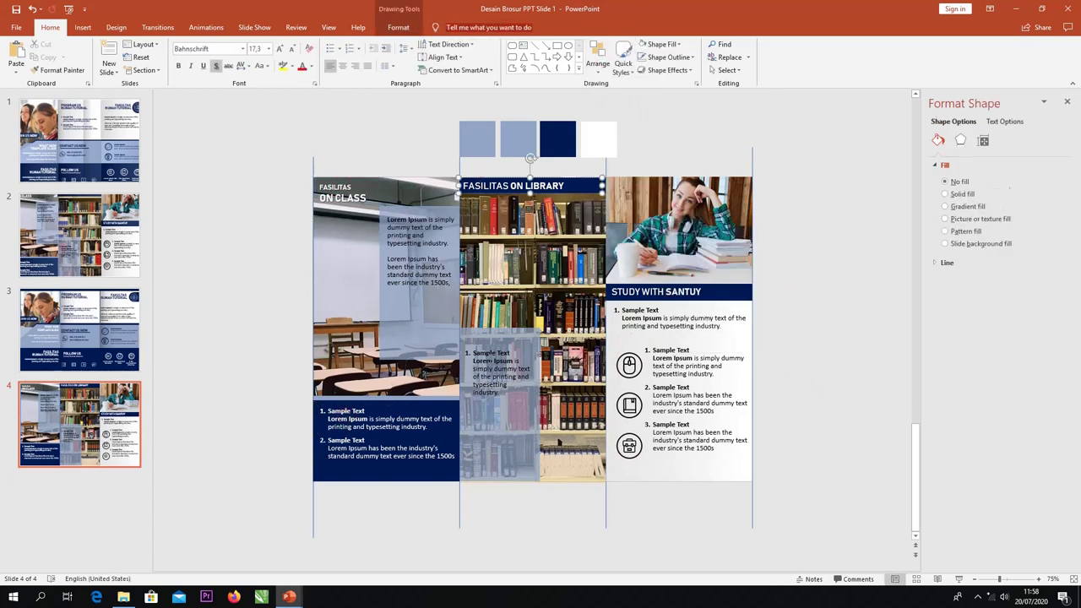
{"action": "left_click", "coordinate": [598, 61]}
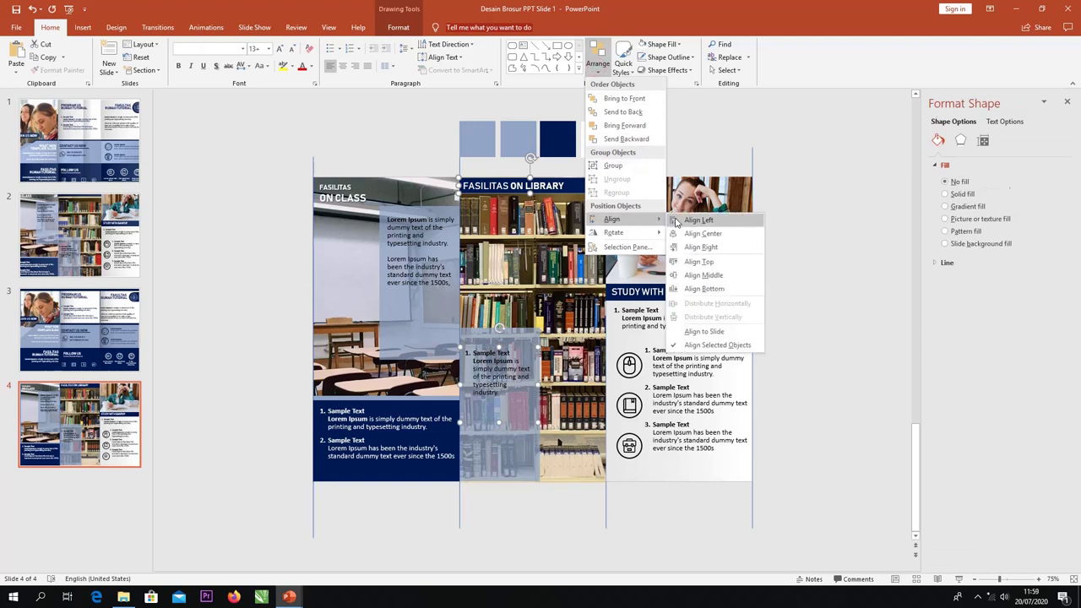
{"action": "left_click", "coordinate": [811, 270]}
{"action": "left_click", "coordinate": [650, 291]}
{"action": "left_click", "coordinate": [631, 314], "text": "shift"}
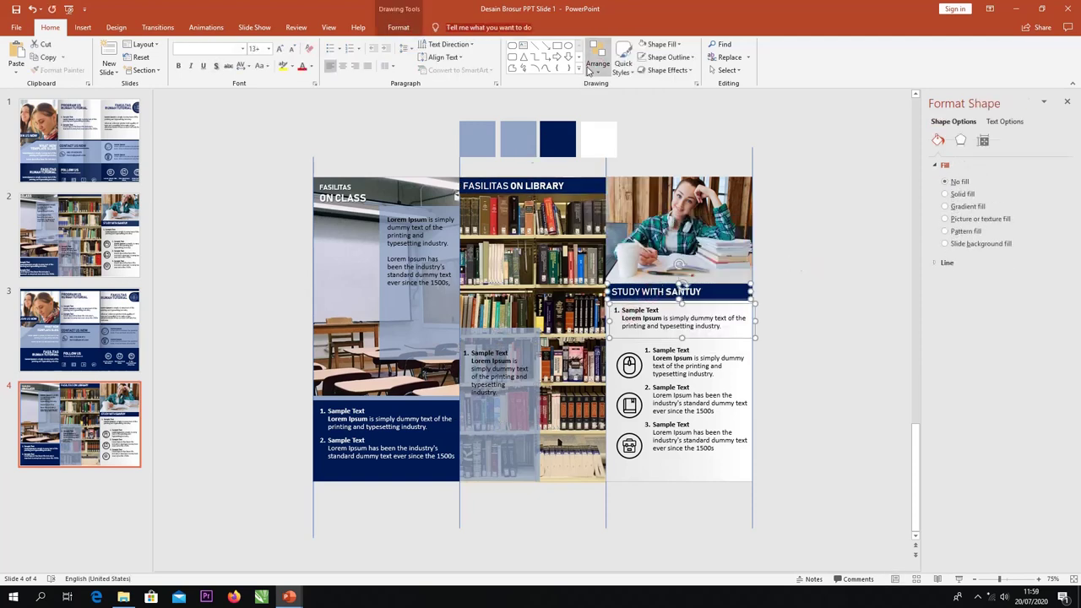
{"action": "left_click", "coordinate": [597, 61]}
{"action": "left_click", "coordinate": [753, 282]}
{"action": "left_click", "coordinate": [834, 315]}
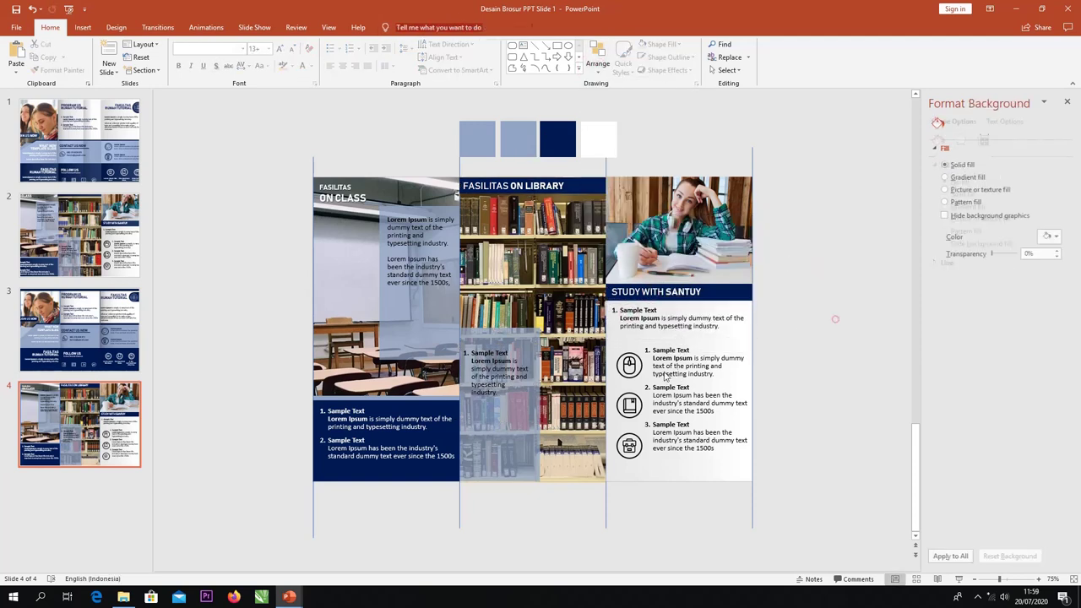
- Nudge the three icons in the right panel slightly up and to the left
{"action": "left_click", "coordinate": [747, 375]}
{"action": "left_click", "coordinate": [666, 495]}
{"action": "left_click_drag", "start_coordinate": [637, 347], "coordinate": [630, 341]}
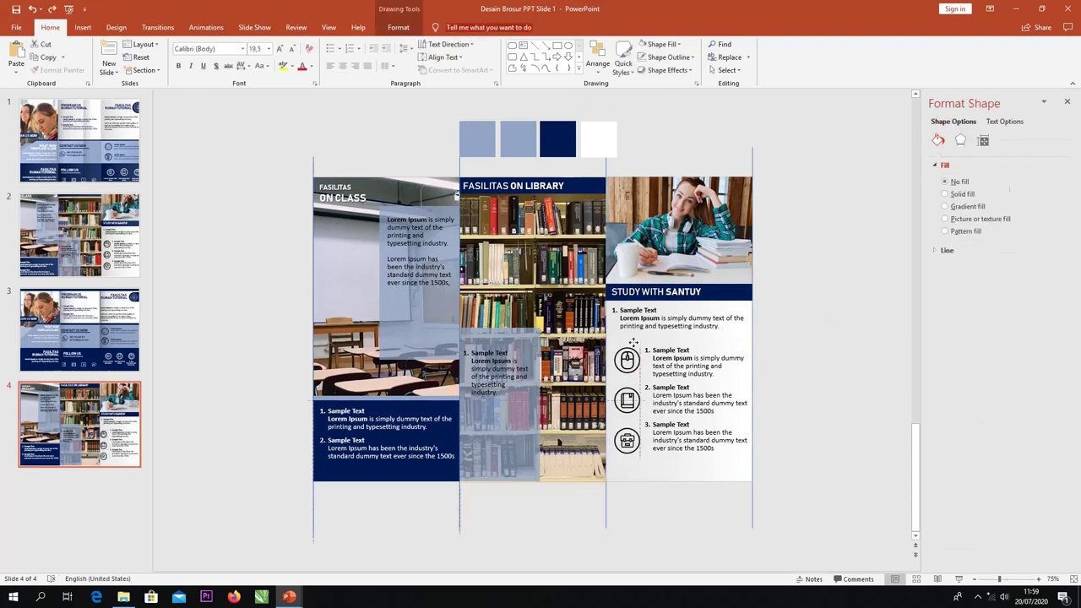
{"action": "left_click", "coordinate": [800, 378]}
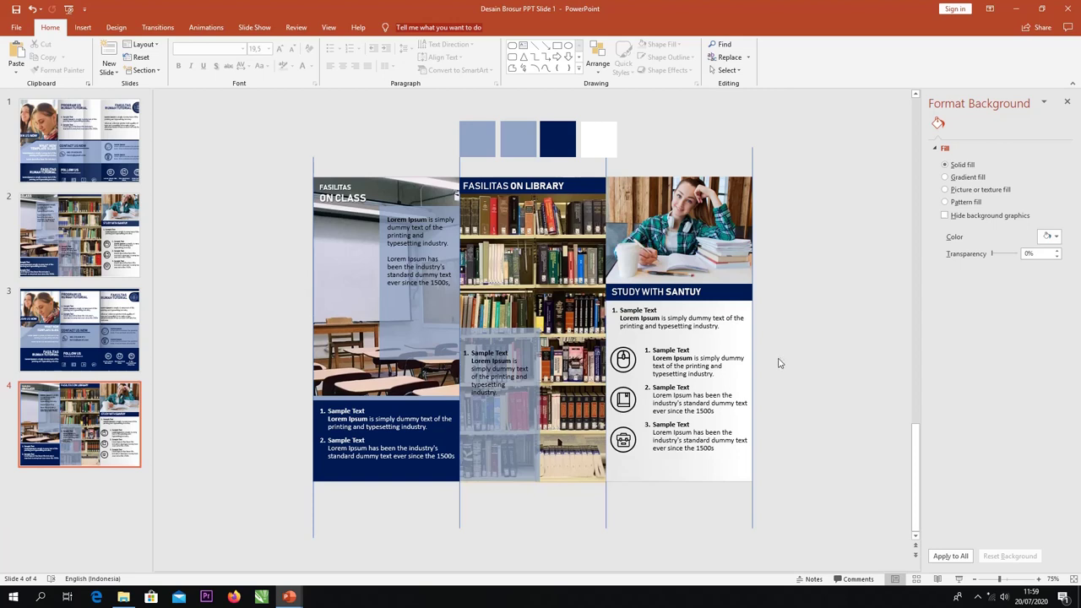
- Re-crop the bookshelf photo's bottom edge so it stands about 18.05 cm tall
{"action": "left_click", "coordinate": [501, 476]}
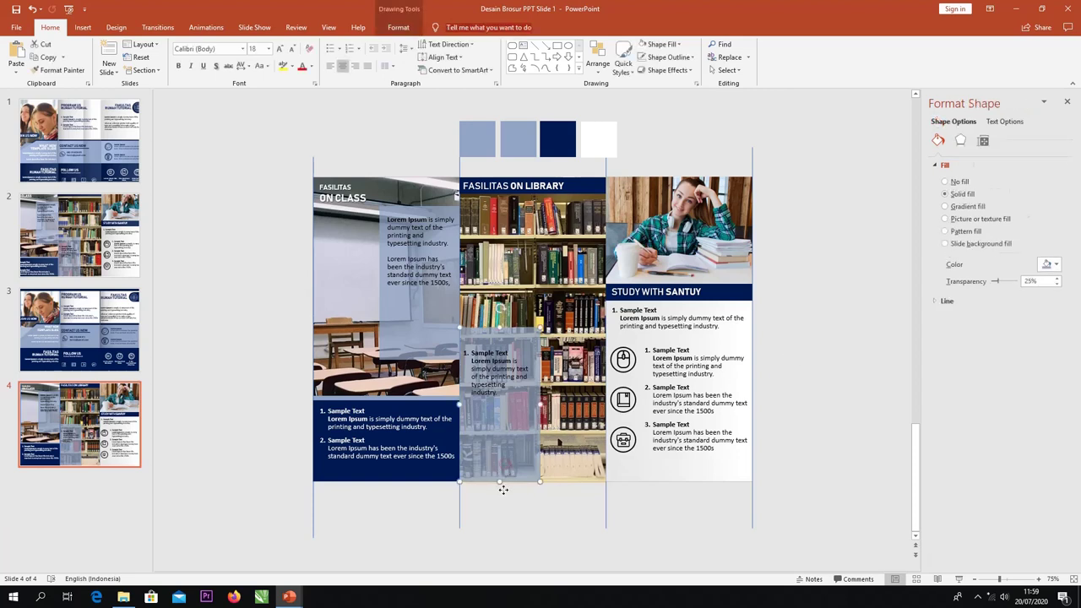
{"action": "left_click", "coordinate": [583, 459]}
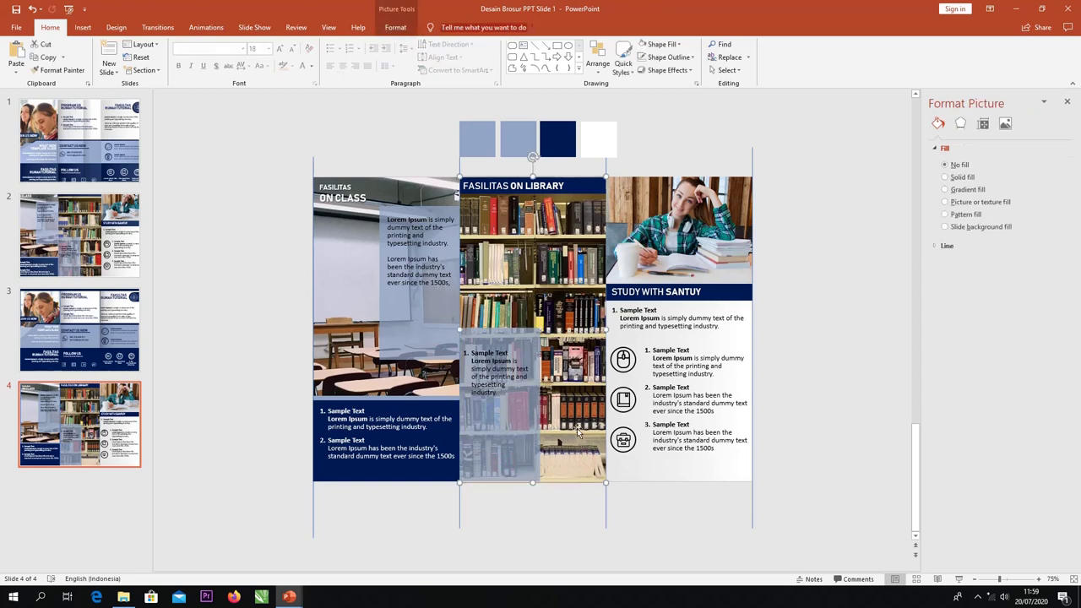
{"action": "left_click", "coordinate": [397, 28]}
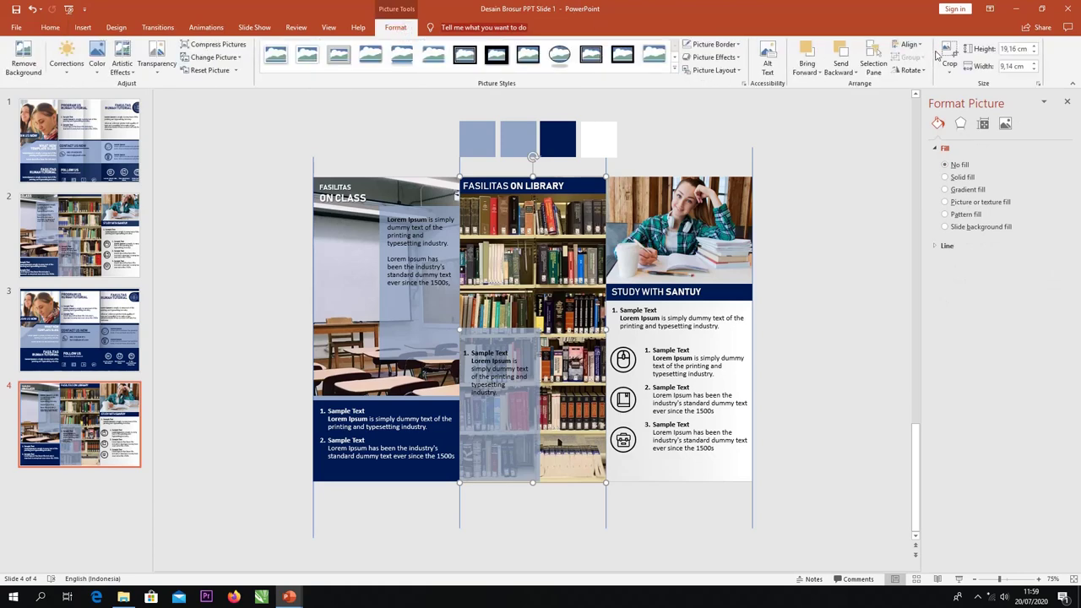
{"action": "left_click", "coordinate": [948, 66]}
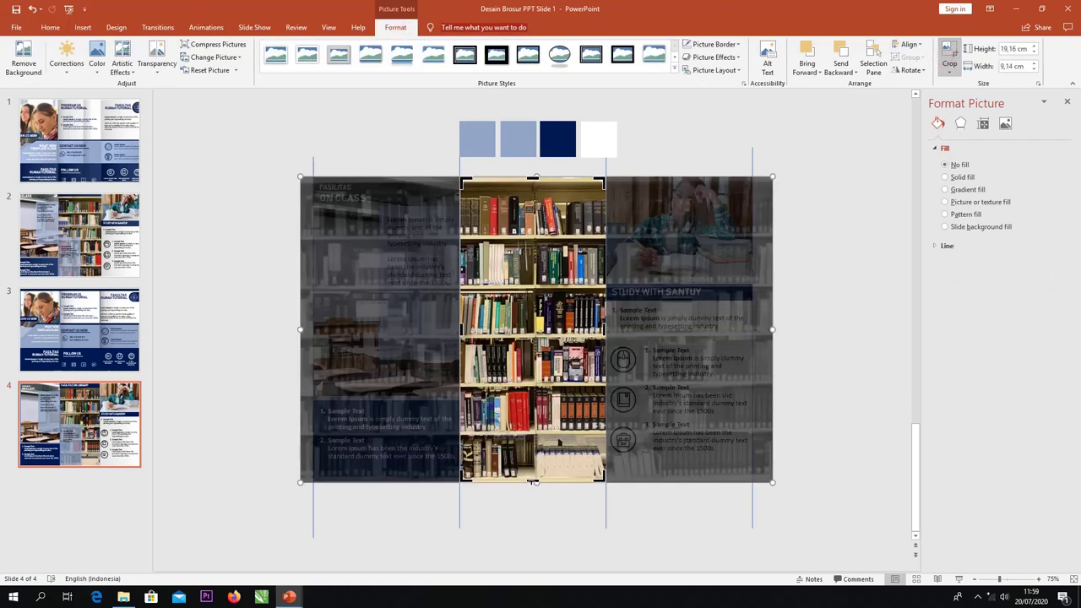
{"action": "left_click", "coordinate": [523, 508]}
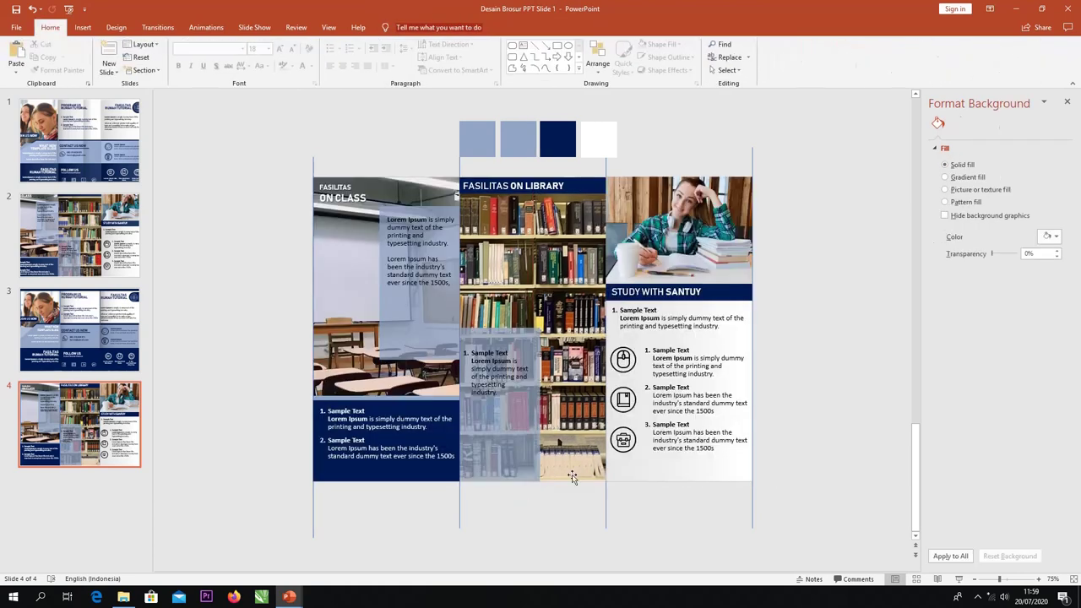
{"action": "left_click", "coordinate": [575, 449]}
{"action": "left_click", "coordinate": [949, 70]}
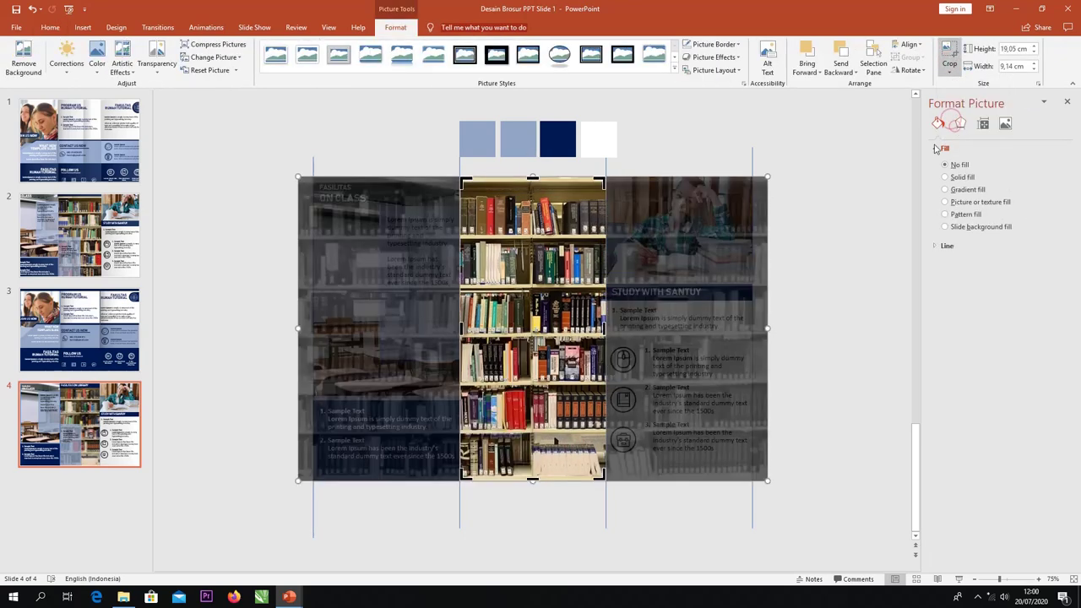
{"action": "left_click", "coordinate": [958, 82]}
{"action": "left_click", "coordinate": [538, 513]}
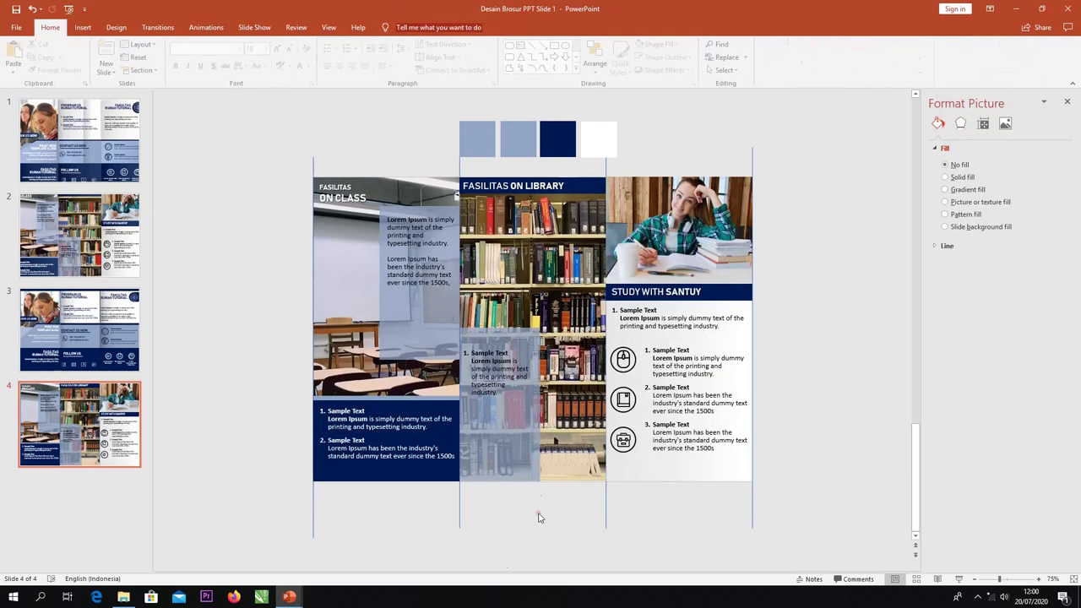